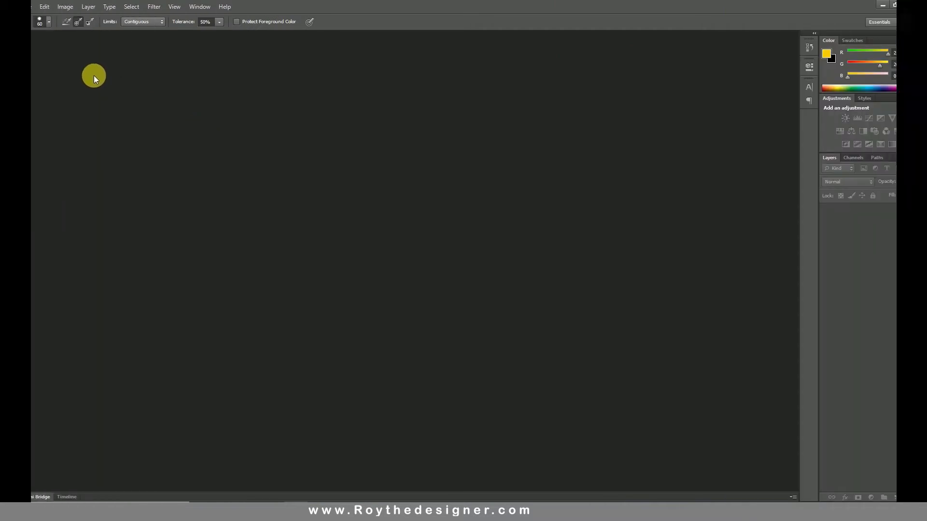
Open the 'Hip-hop dancing girl' image.
{"action": "left_click", "coordinate": [26, 7]}
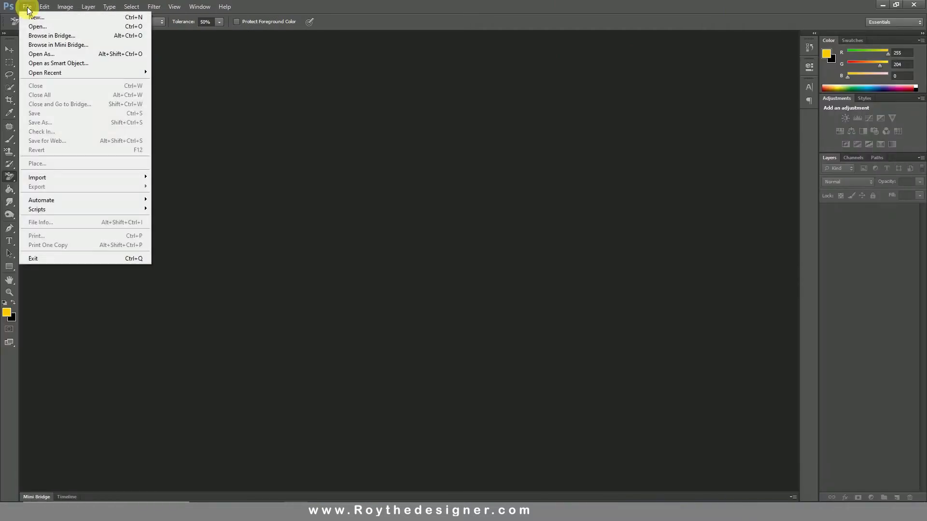
{"action": "left_click", "coordinate": [61, 26]}
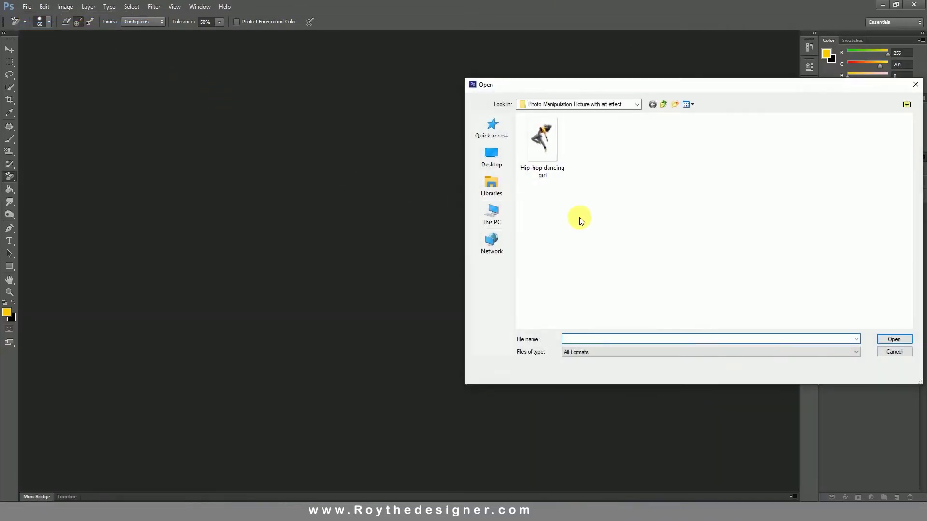
{"action": "left_click_drag", "start_coordinate": [600, 213], "coordinate": [562, 185]}
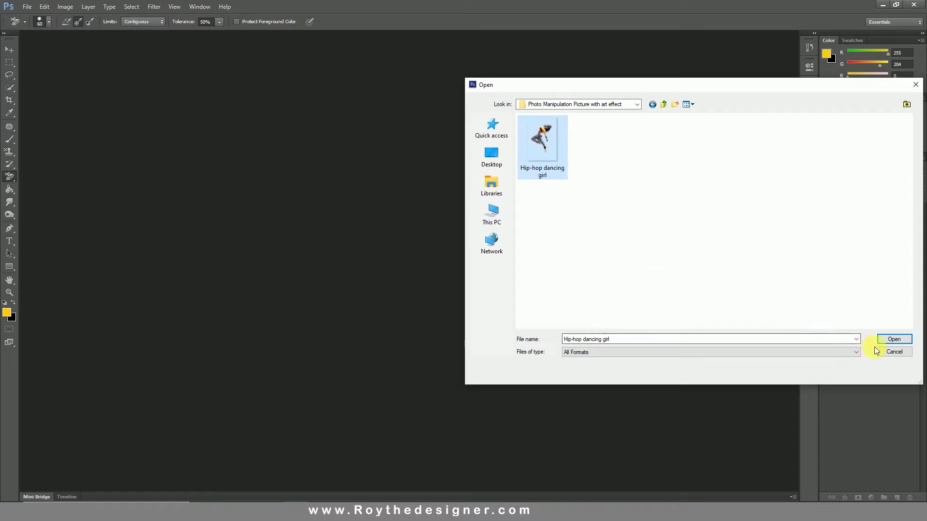
{"action": "left_click", "coordinate": [891, 339]}
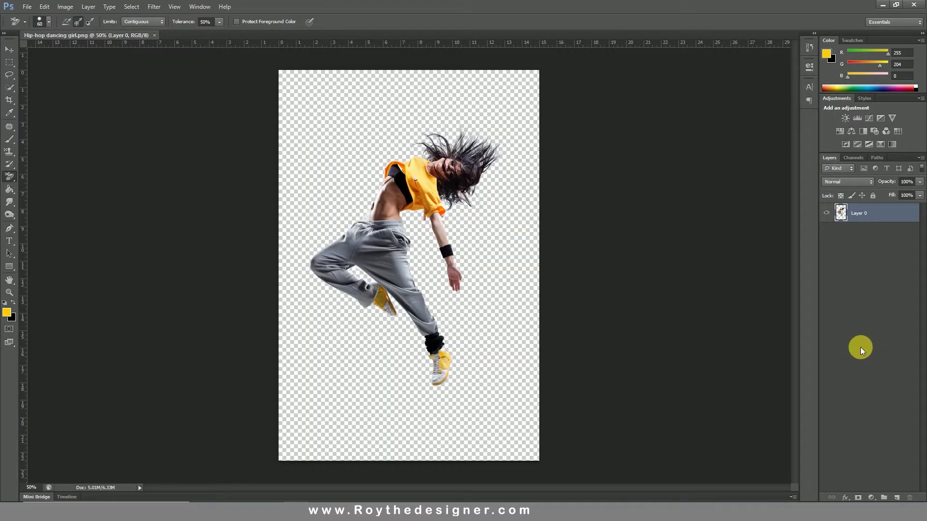
Inspect the dancer up close, then draw a rectangular marquee around the area to keep.
{"action": "left_click", "coordinate": [456, 229]}
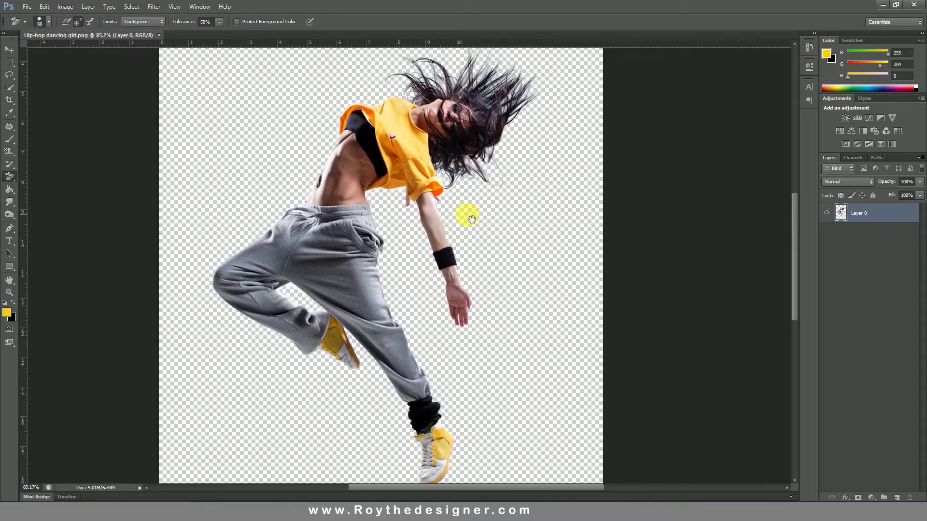
{"action": "left_click_drag", "start_coordinate": [455, 213], "coordinate": [471, 219]}
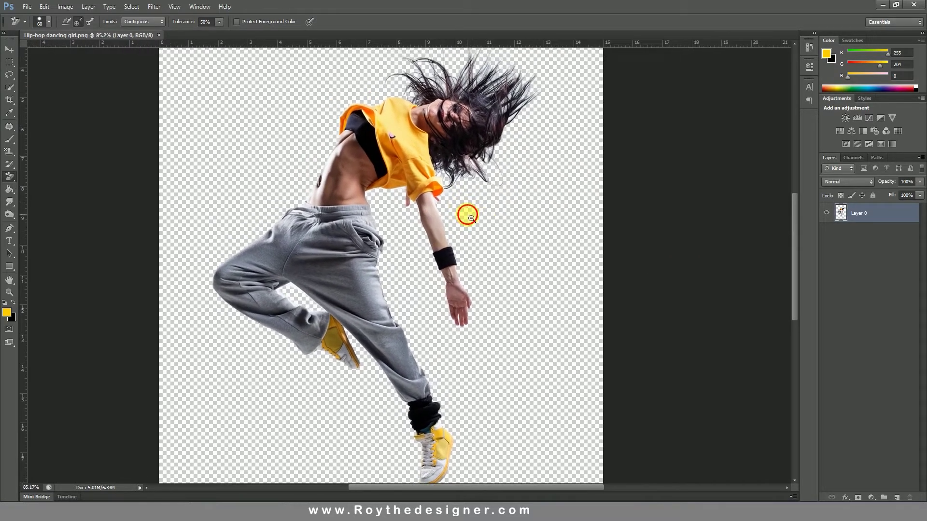
{"action": "left_click", "coordinate": [467, 219], "text": "alt"}
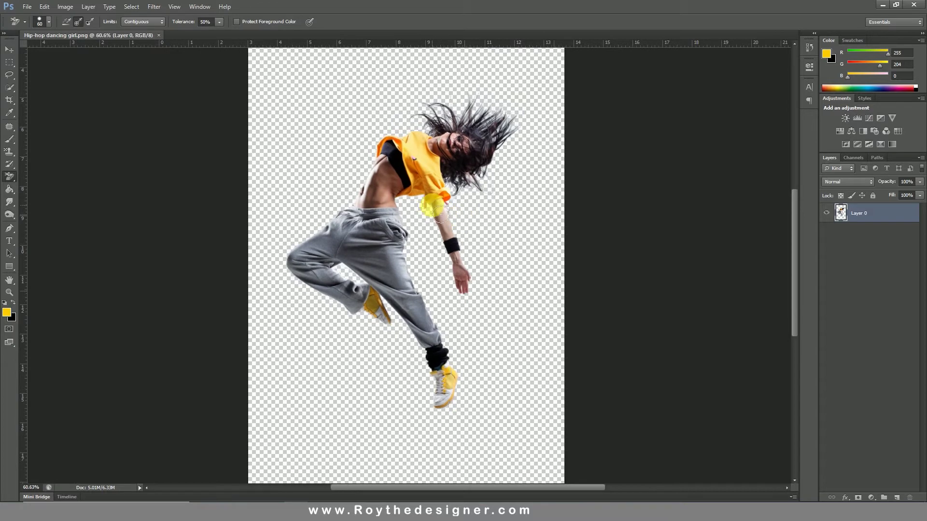
{"action": "left_click", "coordinate": [9, 62]}
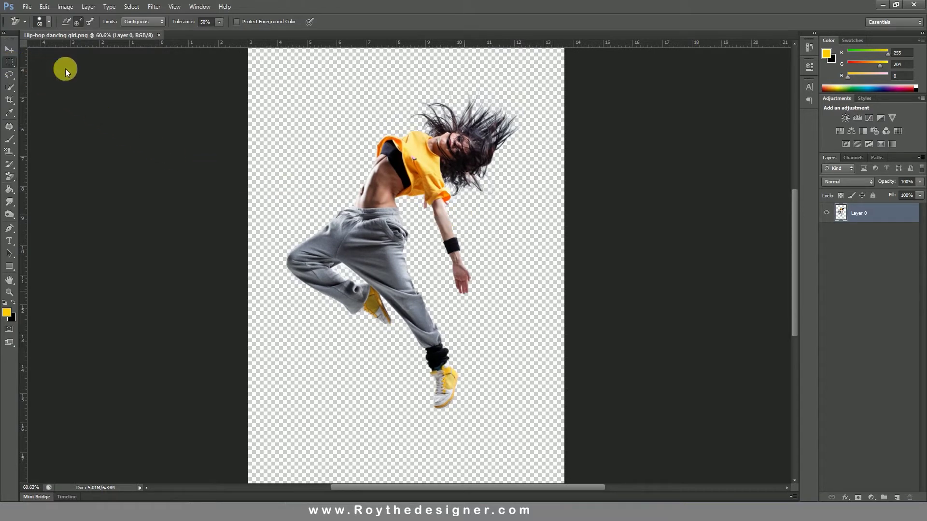
{"action": "mouse_move", "coordinate": [239, 70]}
{"action": "left_mouse_down"}
{"action": "mouse_move", "coordinate": [588, 373]}
{"action": "mouse_move", "coordinate": [589, 434]}
{"action": "left_mouse_up"}
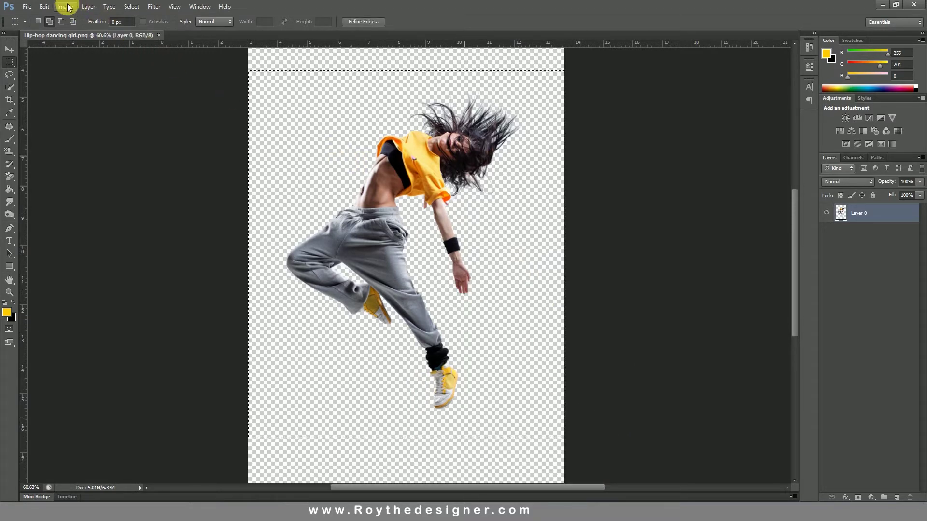
Crop the canvas to the marked rectangle, deselect, and fit the image on screen.
{"action": "left_click", "coordinate": [44, 7]}
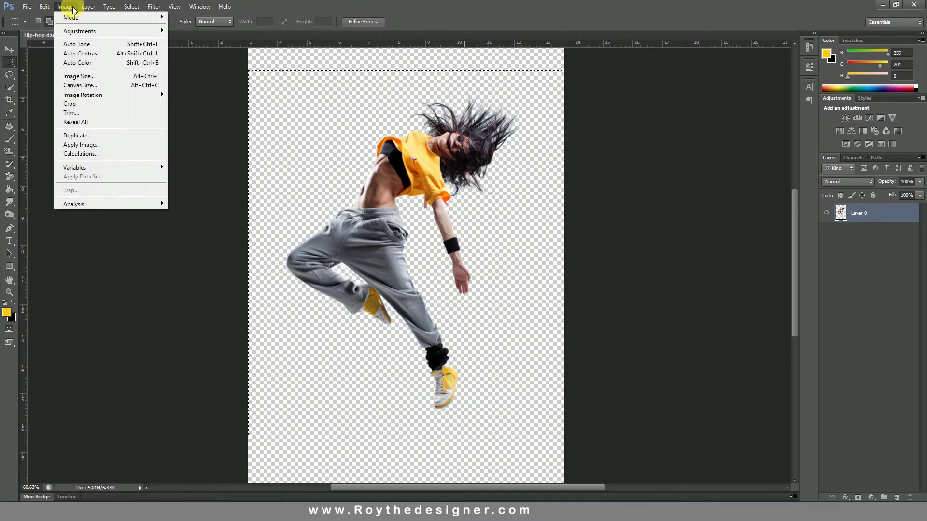
{"action": "left_click", "coordinate": [117, 102]}
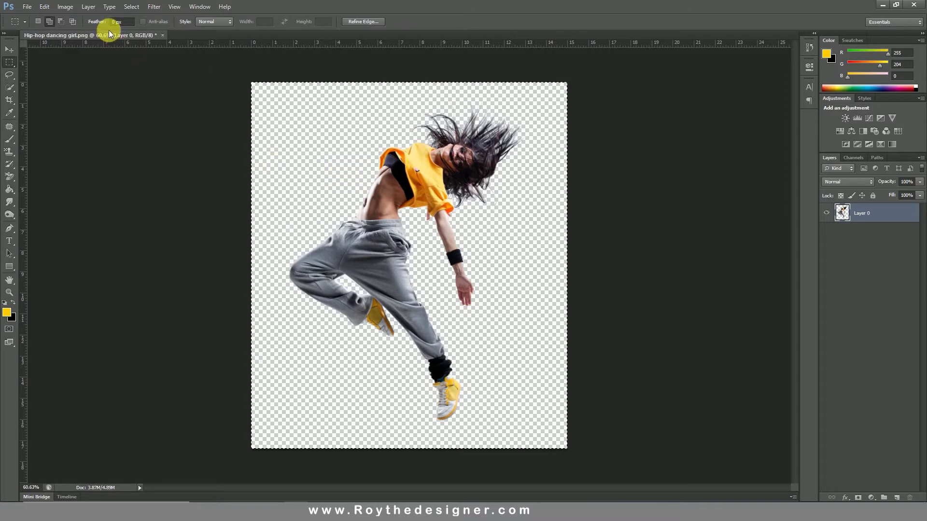
{"action": "left_click", "coordinate": [131, 7]}
{"action": "left_click", "coordinate": [165, 28]}
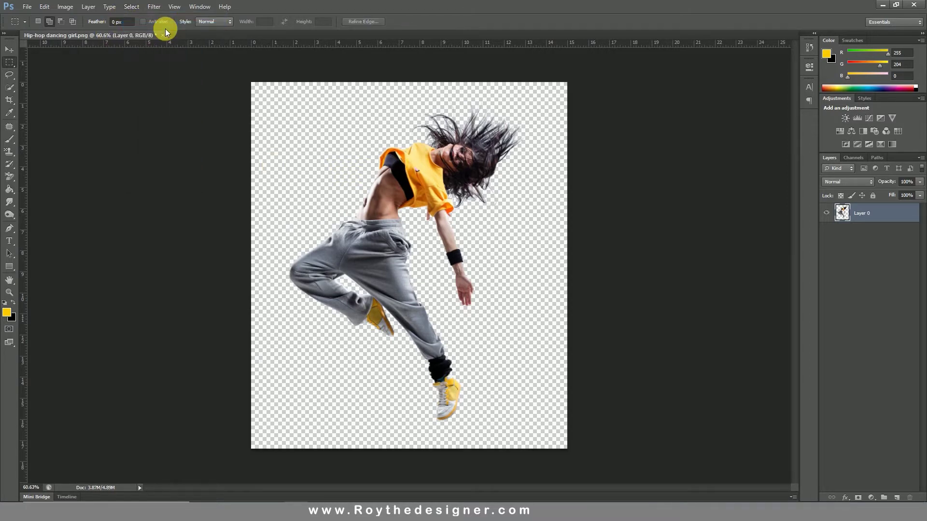
{"action": "key", "text": "ctrl+0"}
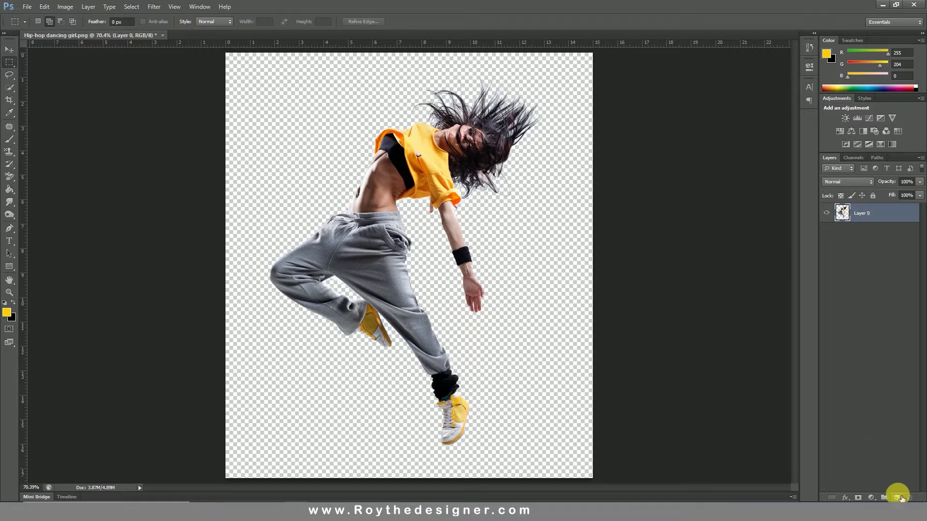
Add a new layer beneath the dancer and fill it with black using the Paint Bucket.
{"action": "left_click", "coordinate": [896, 498]}
{"action": "left_click_drag", "start_coordinate": [879, 215], "coordinate": [879, 243]}
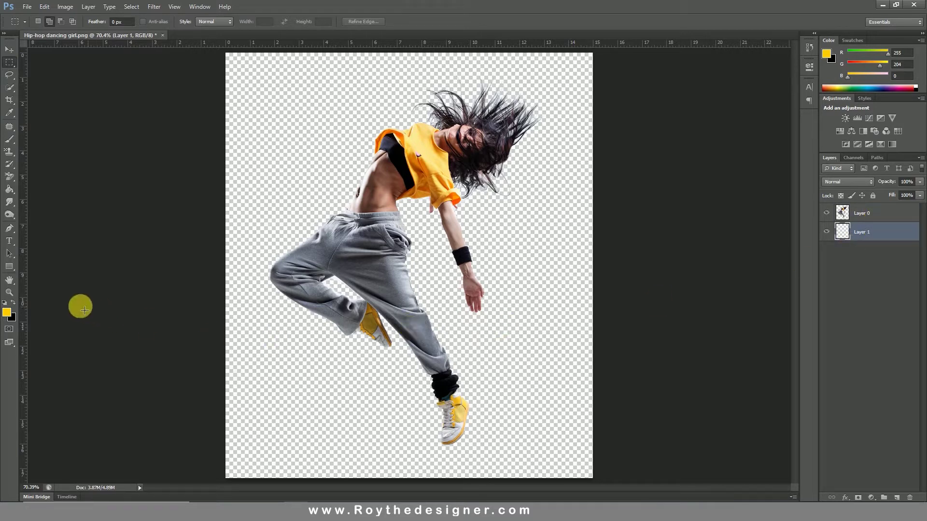
{"action": "left_click", "coordinate": [13, 303]}
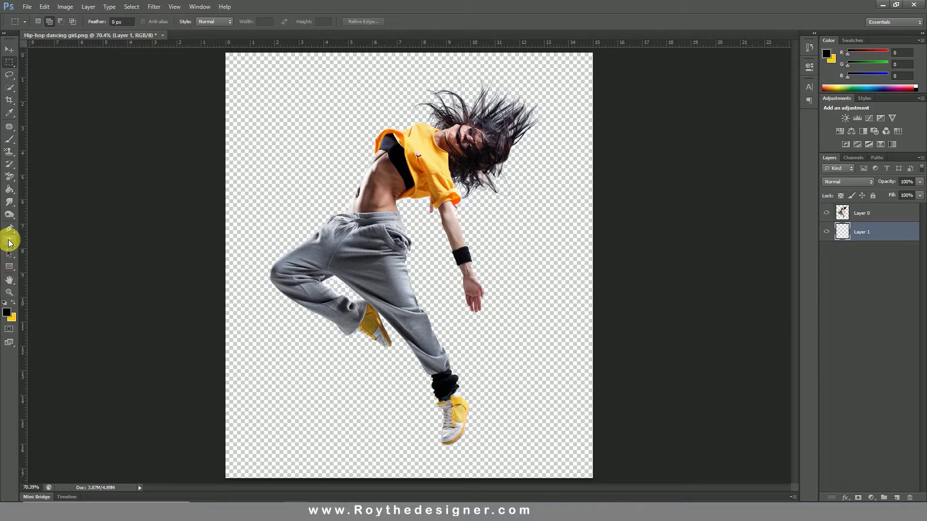
{"action": "left_click", "coordinate": [14, 206]}
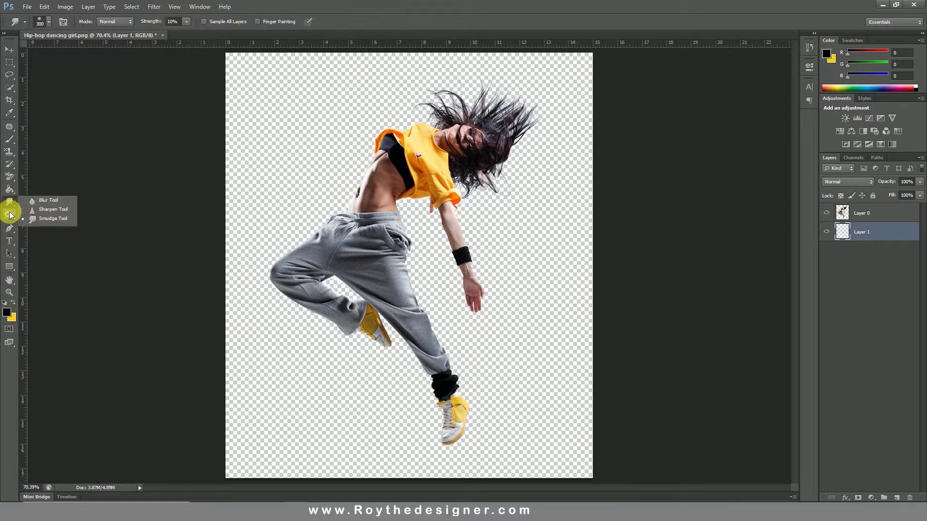
{"action": "left_click", "coordinate": [11, 215]}
{"action": "left_click", "coordinate": [9, 190]}
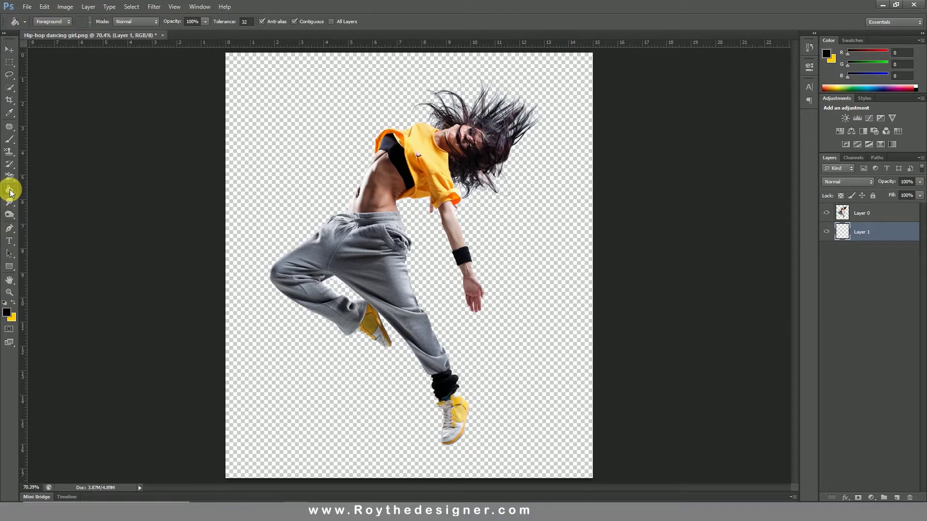
{"action": "left_click", "coordinate": [251, 166]}
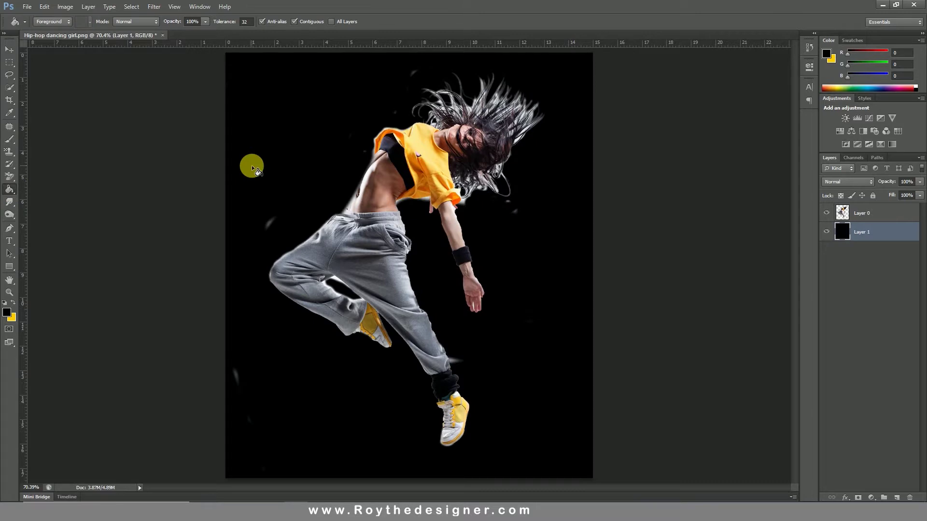
{"action": "left_click", "coordinate": [842, 213]}
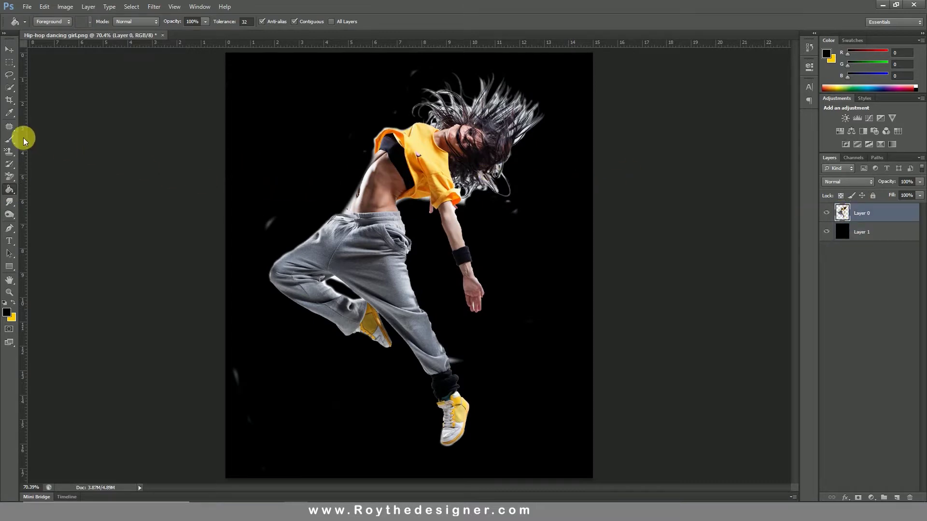
Erase the stray white specks at the lower left and around the hair at upper left.
{"action": "left_click", "coordinate": [11, 178]}
{"action": "left_click", "coordinate": [46, 174]}
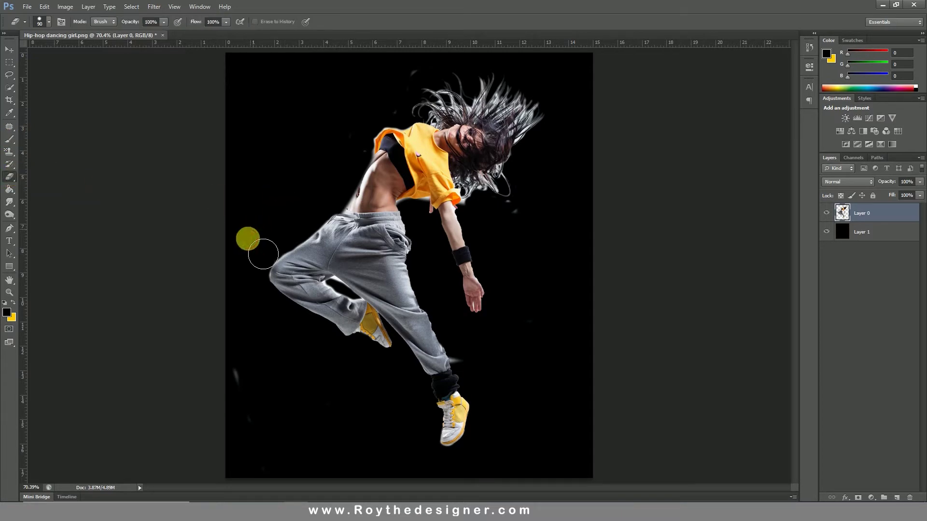
{"action": "left_click_drag", "start_coordinate": [263, 254], "coordinate": [263, 453]}
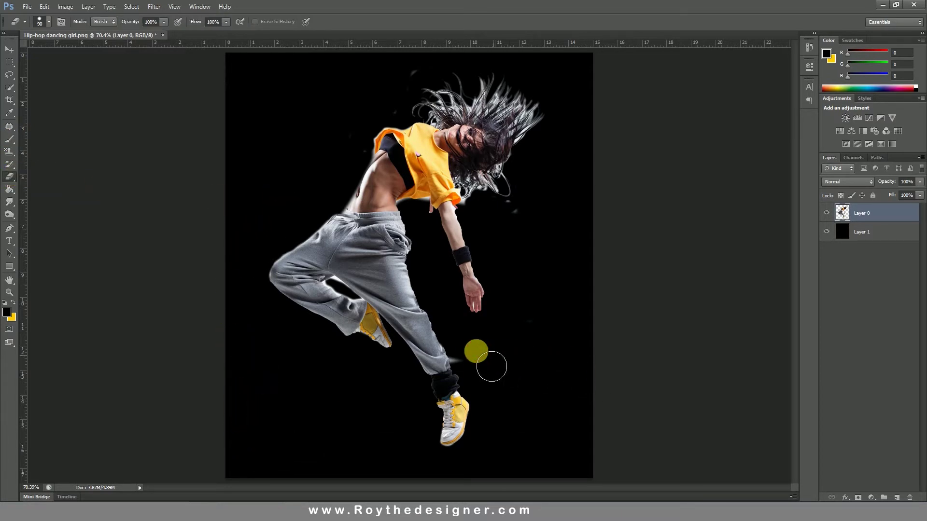
{"action": "scroll", "coordinate": [536, 276], "scroll_direction": "up", "scroll_amount": 2}
{"action": "scroll", "coordinate": [553, 285], "scroll_direction": "up", "scroll_amount": 2}
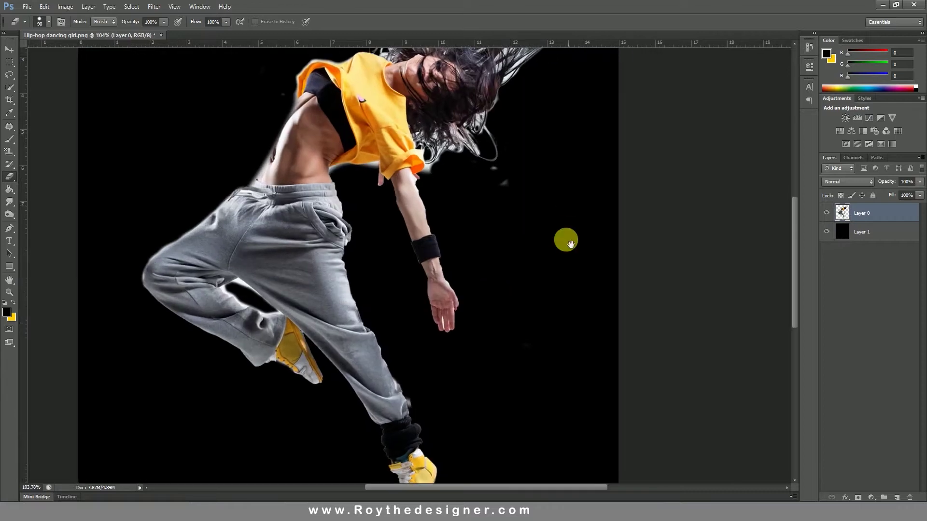
{"action": "left_click_drag", "start_coordinate": [499, 208], "coordinate": [522, 316]}
{"action": "mouse_move", "coordinate": [372, 143]}
{"action": "left_mouse_down"}
{"action": "mouse_move", "coordinate": [356, 120]}
{"action": "mouse_move", "coordinate": [341, 165]}
{"action": "mouse_move", "coordinate": [296, 235]}
{"action": "mouse_move", "coordinate": [311, 244]}
{"action": "mouse_move", "coordinate": [265, 265]}
{"action": "mouse_move", "coordinate": [261, 216]}
{"action": "mouse_move", "coordinate": [354, 131]}
{"action": "left_mouse_up"}
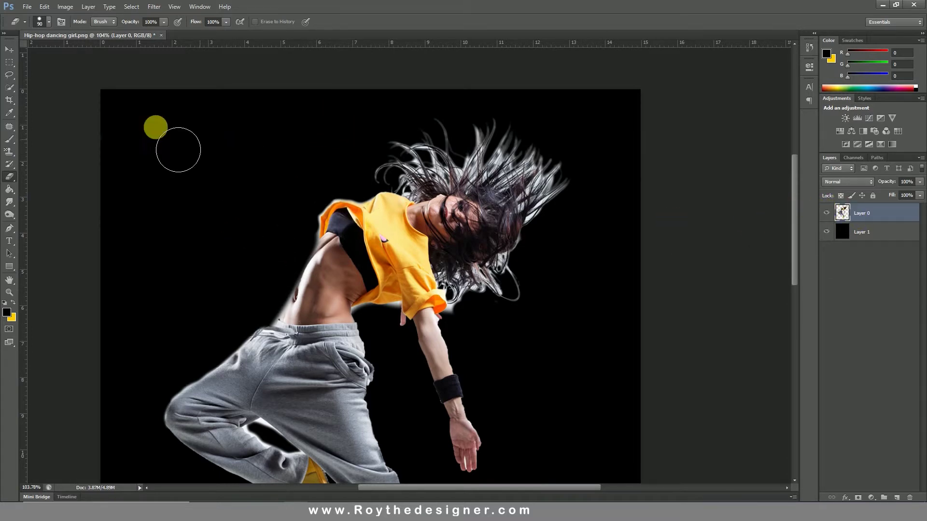
Load the dancer's silhouette as a selection from her layer, with the Lasso tool active.
{"action": "left_click", "coordinate": [10, 49]}
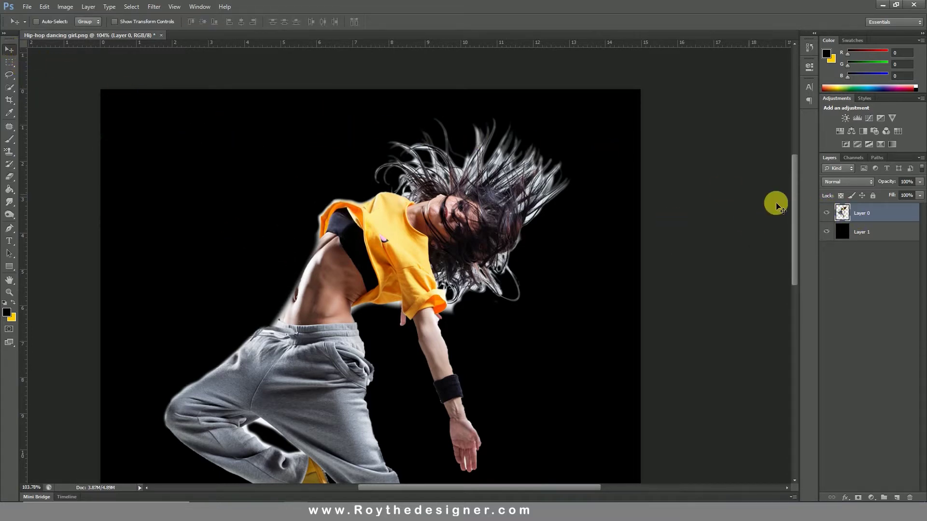
{"action": "left_click", "coordinate": [832, 212], "text": "ctrl"}
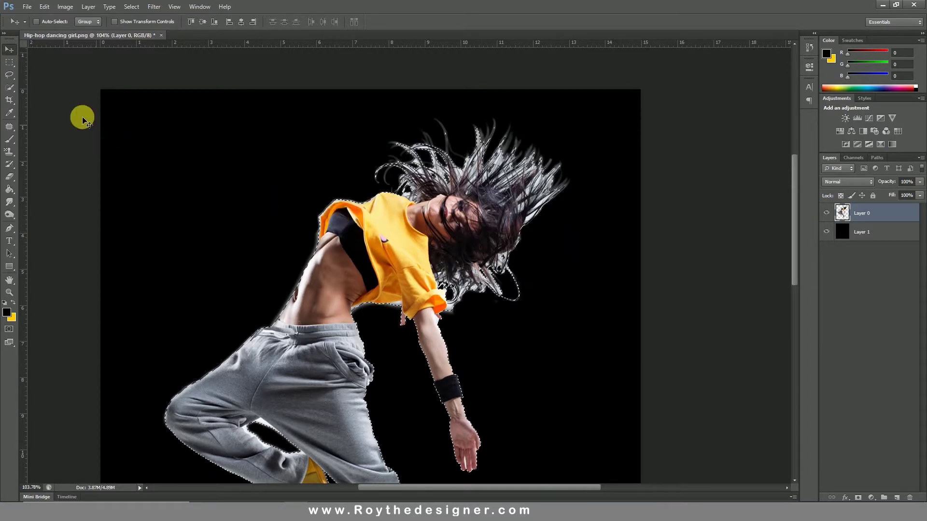
{"action": "left_click", "coordinate": [10, 73]}
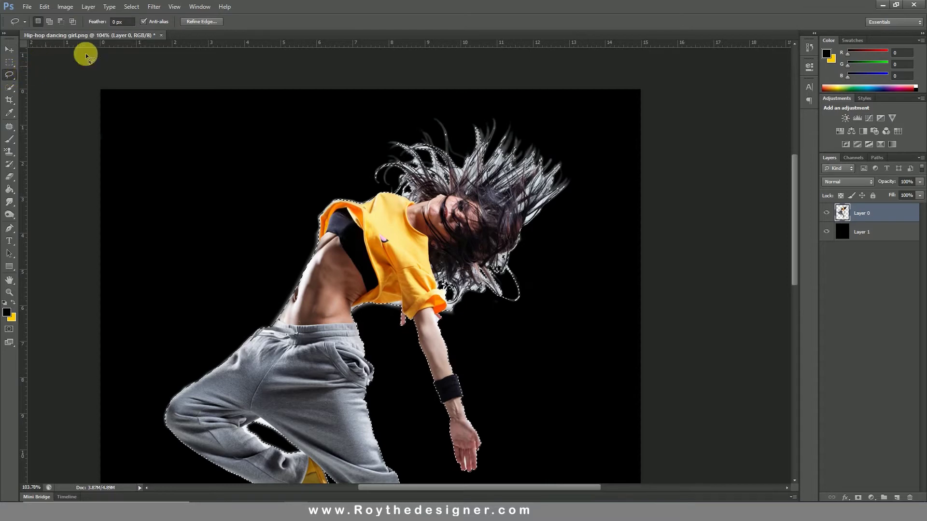
{"action": "left_click", "coordinate": [129, 8]}
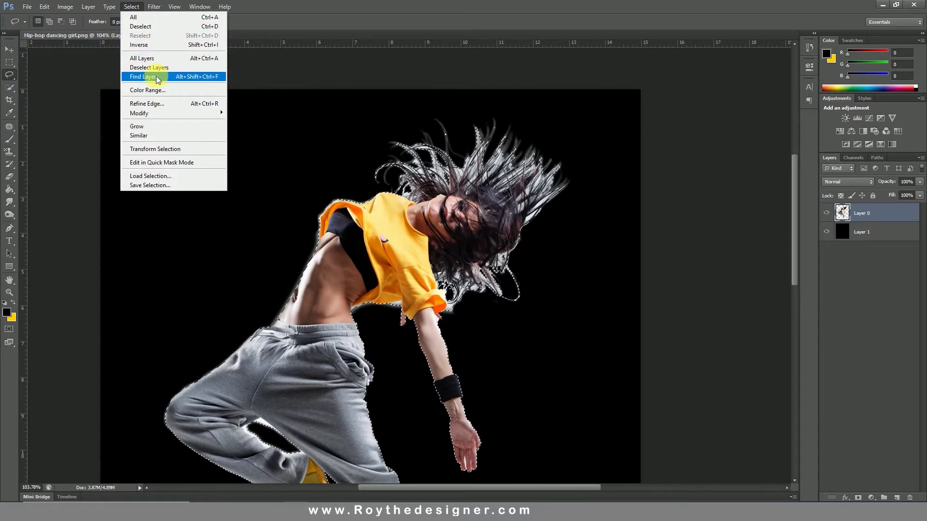
In Refine Edge, preview with the Overlay view and brush the hair edge near the top.
{"action": "left_click", "coordinate": [180, 104]}
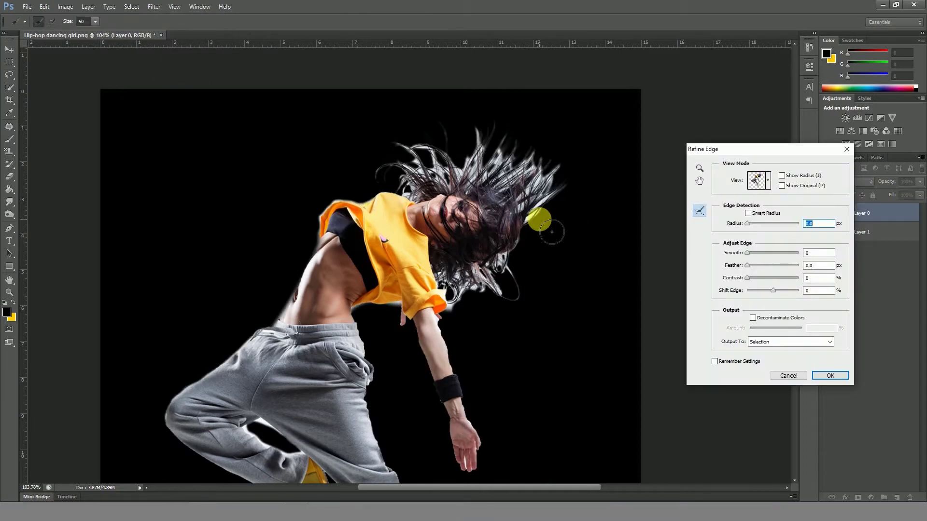
{"action": "left_click", "coordinate": [770, 179]}
{"action": "left_click", "coordinate": [758, 225]}
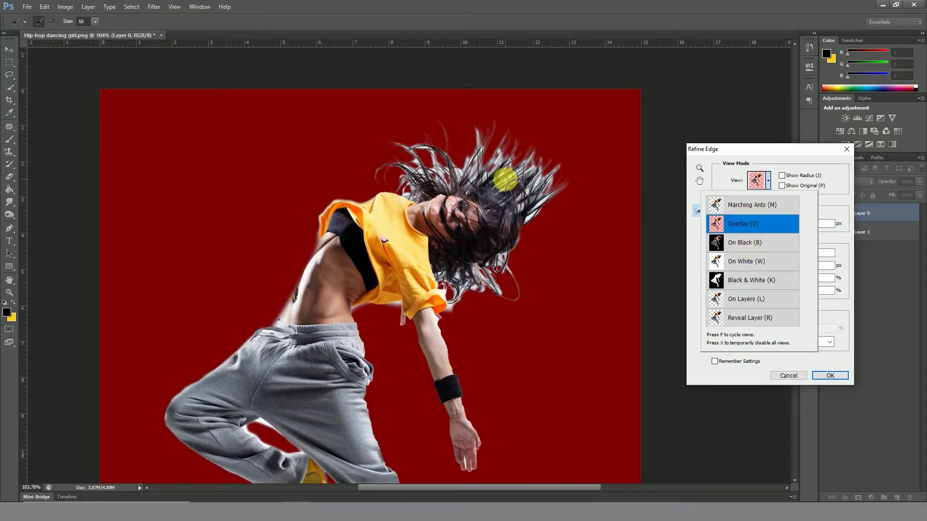
{"action": "left_click", "coordinate": [500, 165]}
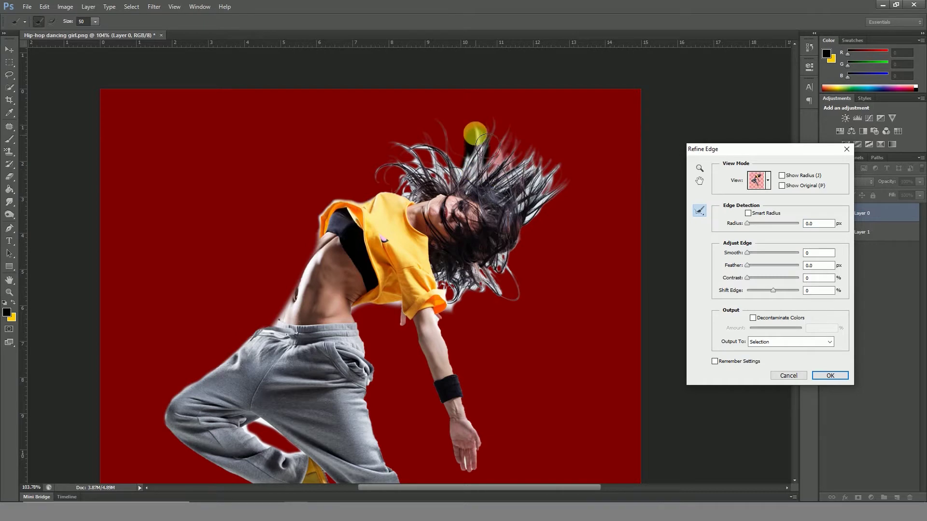
{"action": "left_click_drag", "start_coordinate": [488, 181], "coordinate": [537, 186]}
Switch the preview to On Black and brush over the loose hair strands around the head.
{"action": "left_click", "coordinate": [768, 180]}
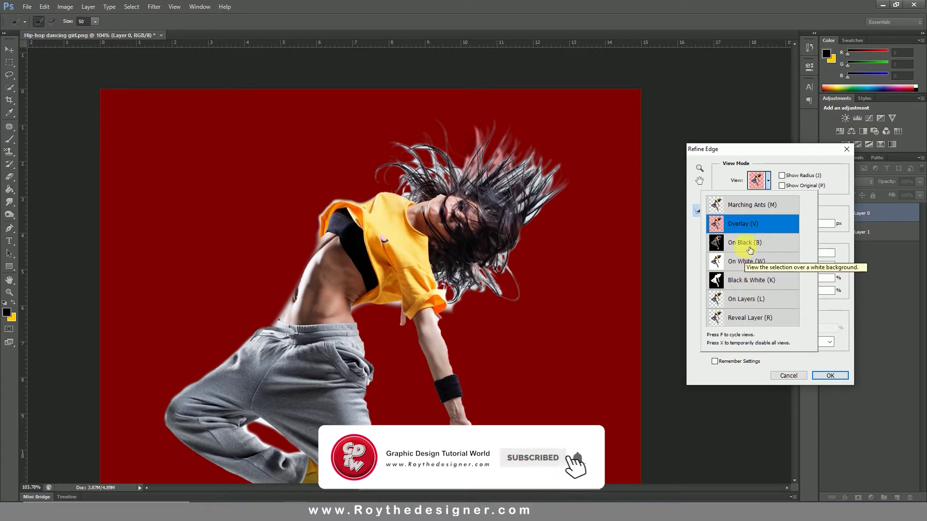
{"action": "left_click", "coordinate": [744, 242]}
{"action": "mouse_move", "coordinate": [522, 186]}
{"action": "left_mouse_down"}
{"action": "mouse_move", "coordinate": [556, 212]}
{"action": "mouse_move", "coordinate": [437, 163]}
{"action": "mouse_move", "coordinate": [433, 194]}
{"action": "mouse_move", "coordinate": [422, 195]}
{"action": "mouse_move", "coordinate": [528, 257]}
{"action": "mouse_move", "coordinate": [499, 281]}
{"action": "mouse_move", "coordinate": [531, 312]}
{"action": "mouse_move", "coordinate": [490, 282]}
{"action": "mouse_move", "coordinate": [452, 283]}
{"action": "mouse_move", "coordinate": [484, 302]}
{"action": "mouse_move", "coordinate": [467, 308]}
{"action": "mouse_move", "coordinate": [486, 302]}
{"action": "mouse_move", "coordinate": [467, 320]}
{"action": "mouse_move", "coordinate": [526, 231]}
{"action": "mouse_move", "coordinate": [490, 186]}
{"action": "mouse_move", "coordinate": [522, 230]}
{"action": "mouse_move", "coordinate": [462, 195]}
{"action": "left_mouse_up"}
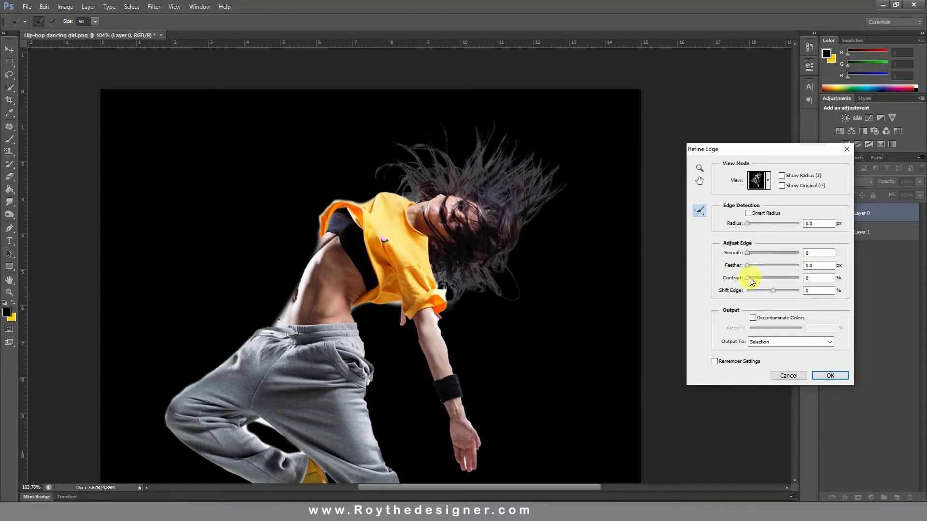
Adjust smoothing and feather, set Shift Edge to -21, and output the refinement to a new layer.
{"action": "left_click_drag", "start_coordinate": [747, 253], "coordinate": [747, 252]}
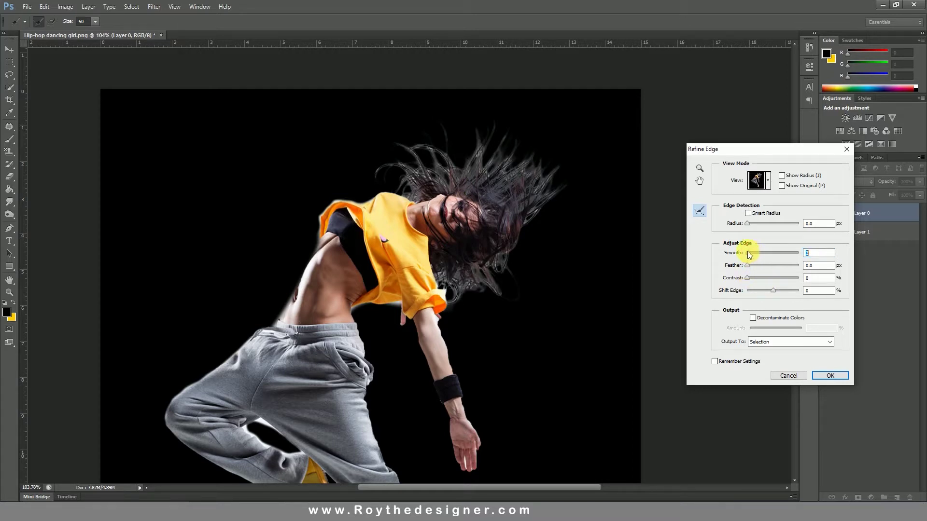
{"action": "left_click", "coordinate": [751, 266]}
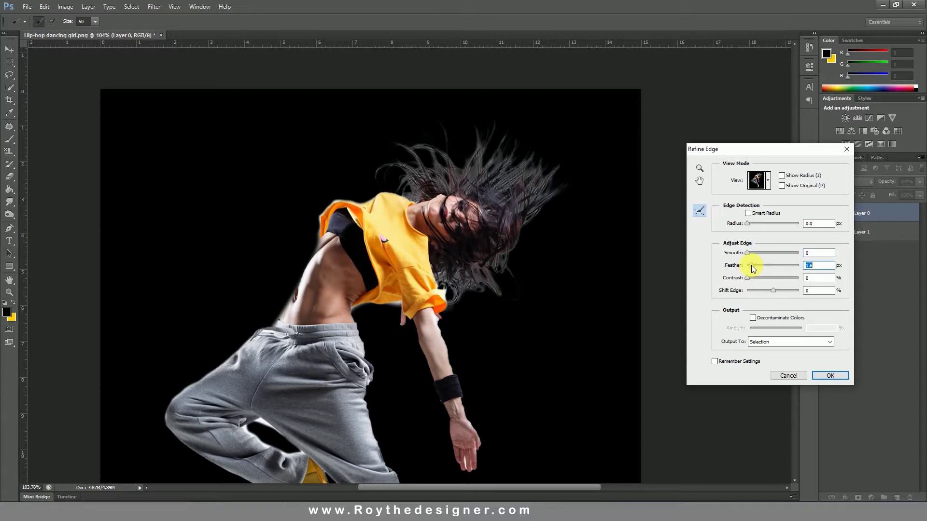
{"action": "left_click", "coordinate": [744, 266]}
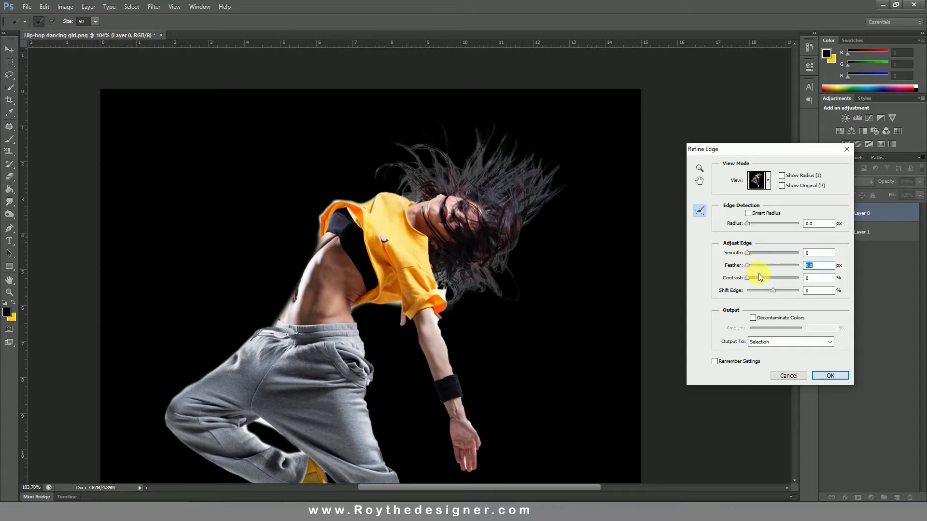
{"action": "left_click_drag", "start_coordinate": [774, 290], "coordinate": [767, 290]}
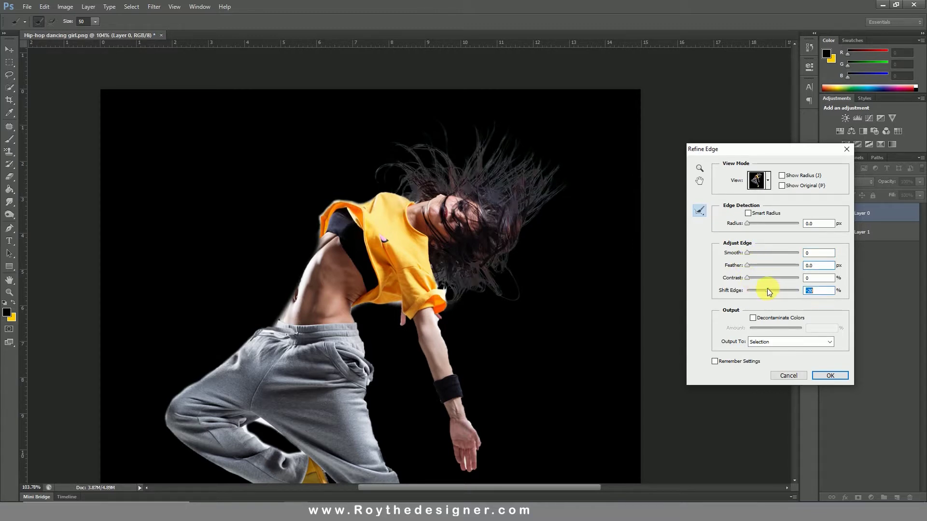
{"action": "key", "text": "Down"}
{"action": "left_click", "coordinate": [782, 347]}
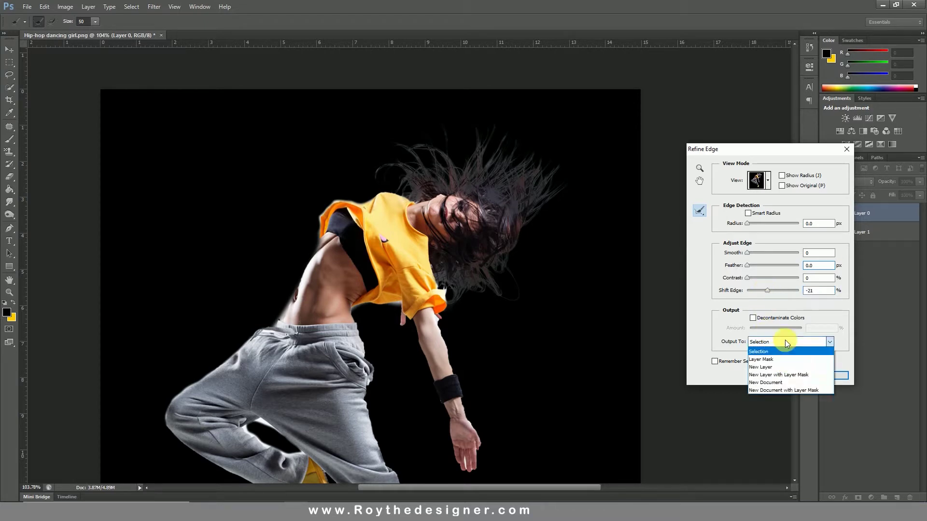
{"action": "left_click", "coordinate": [781, 367]}
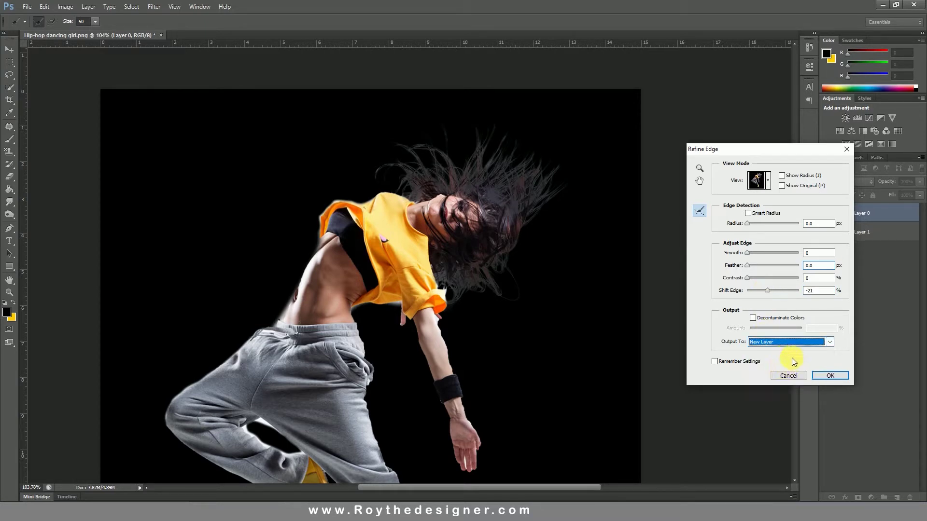
{"action": "left_click", "coordinate": [823, 375]}
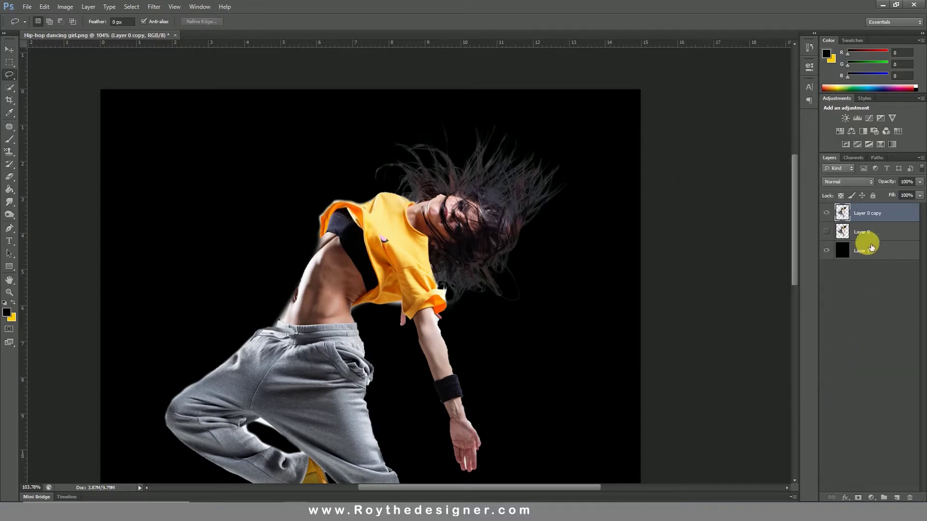
Delete the original Layer 0, select black Layer 1, and make yellow the foreground colour.
{"action": "left_click", "coordinate": [887, 232]}
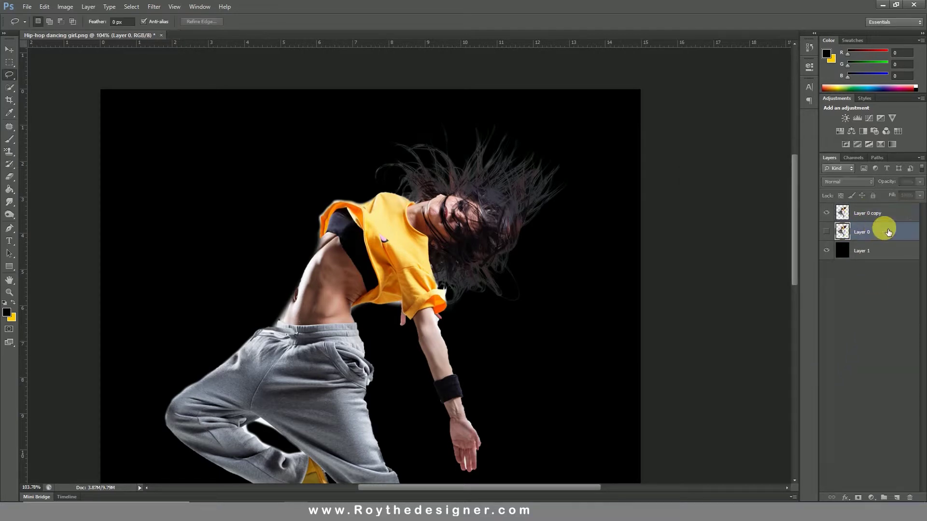
{"action": "left_click_drag", "start_coordinate": [890, 231], "coordinate": [910, 498]}
{"action": "left_click", "coordinate": [885, 213]}
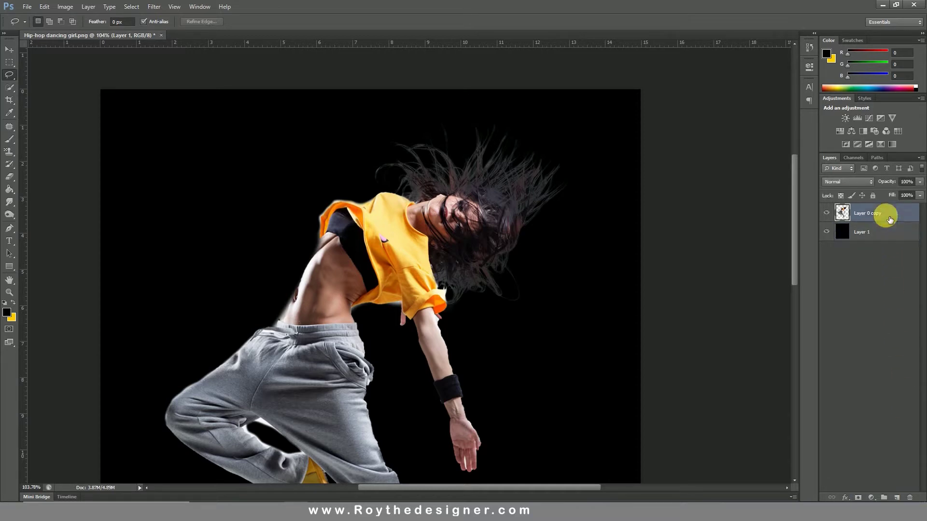
{"action": "left_click", "coordinate": [881, 234]}
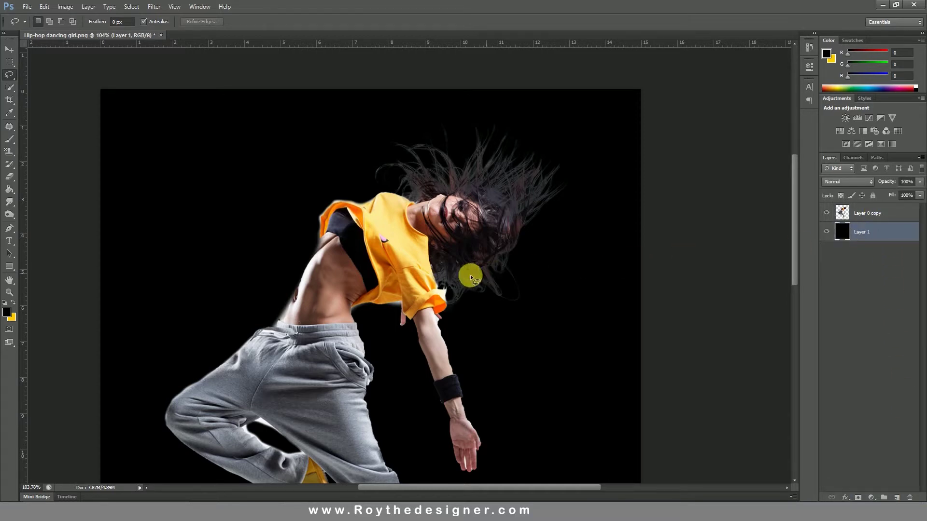
{"action": "left_click", "coordinate": [14, 302]}
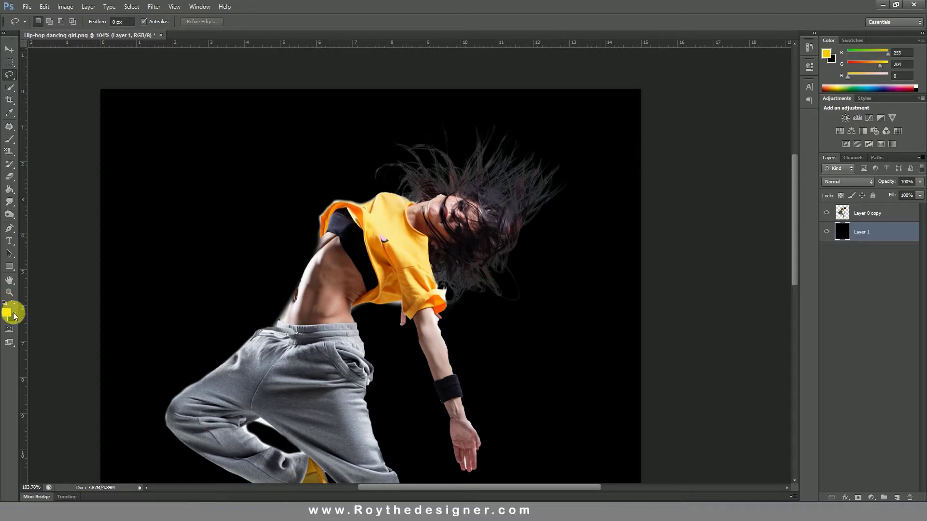
{"action": "left_click", "coordinate": [11, 192]}
Fill Layer 1 with yellow and duplicate Layer 0 copy as 'Art Effect Copy'.
{"action": "left_click", "coordinate": [192, 187]}
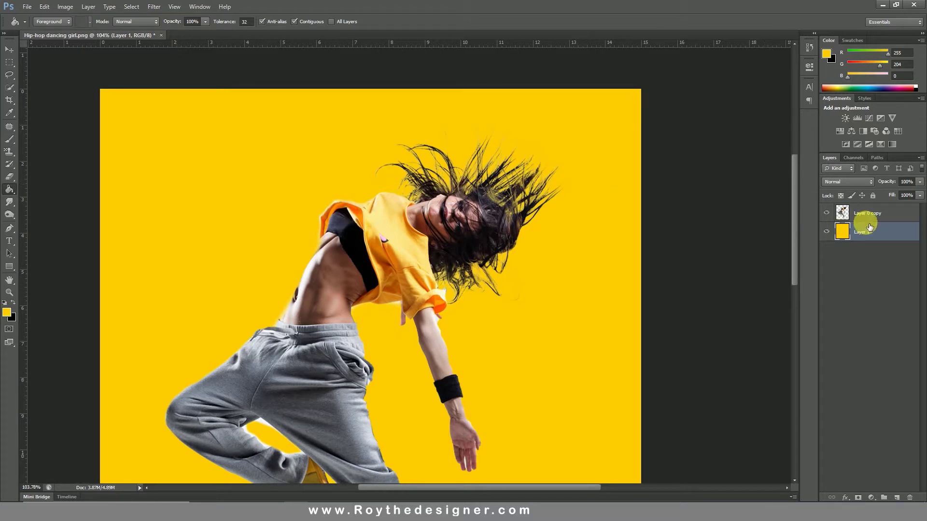
{"action": "left_click", "coordinate": [881, 213]}
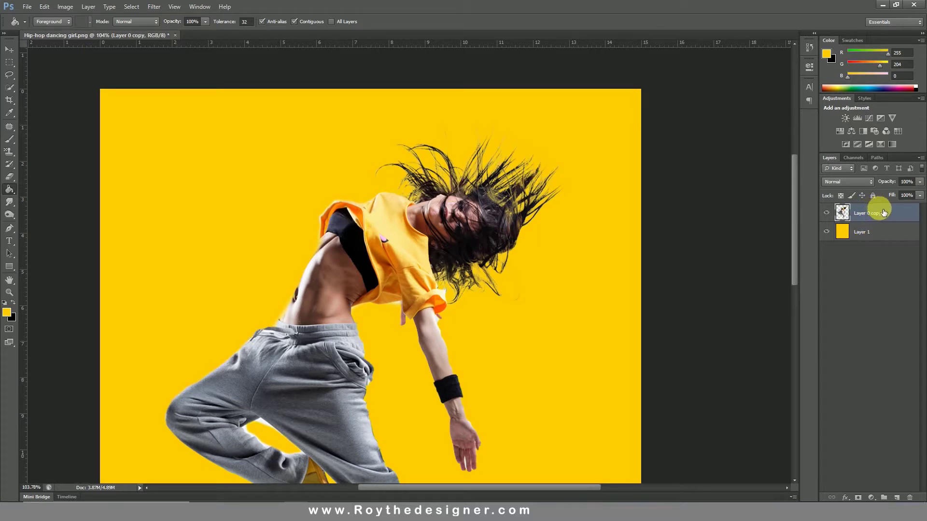
{"action": "right_click", "coordinate": [884, 212]}
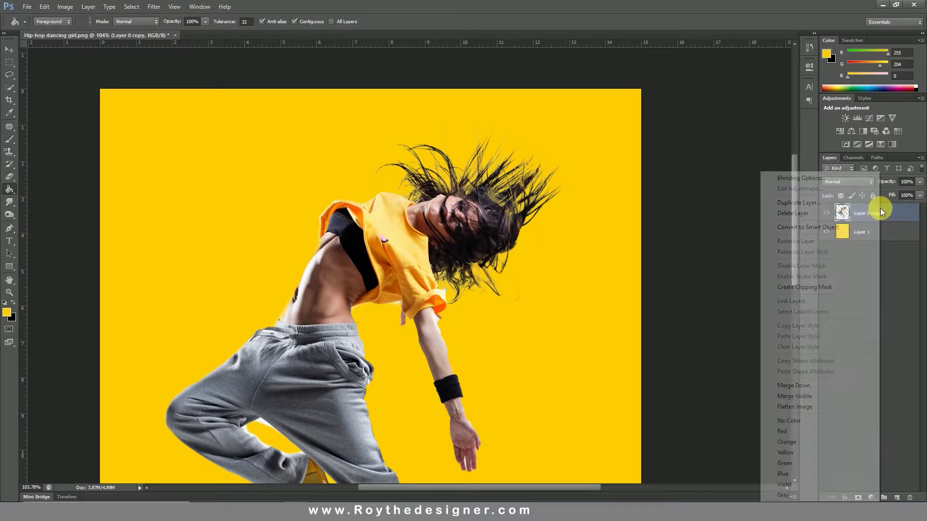
{"action": "left_click", "coordinate": [819, 202]}
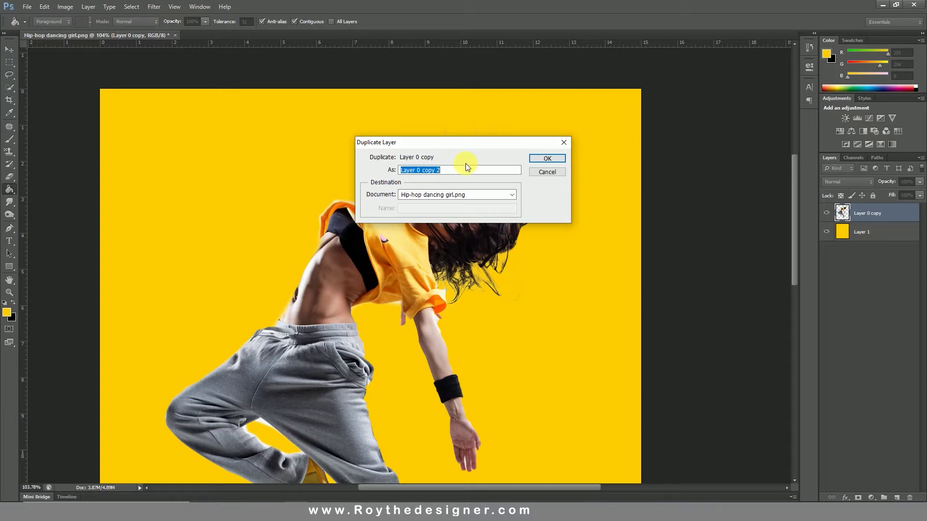
{"action": "type", "text": "A"}
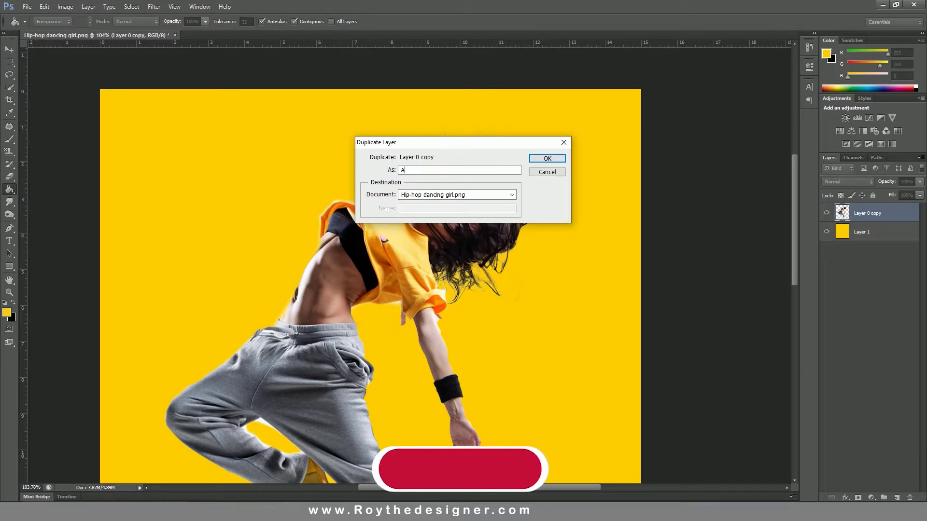
{"action": "type", "text": "rt E"}
{"action": "type", "text": "ffect"}
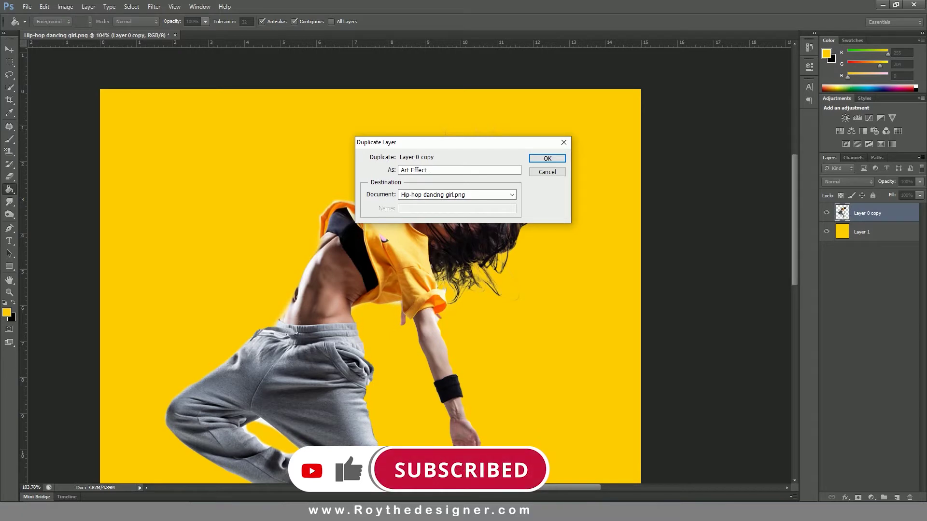
{"action": "type", "text": " Copy"}
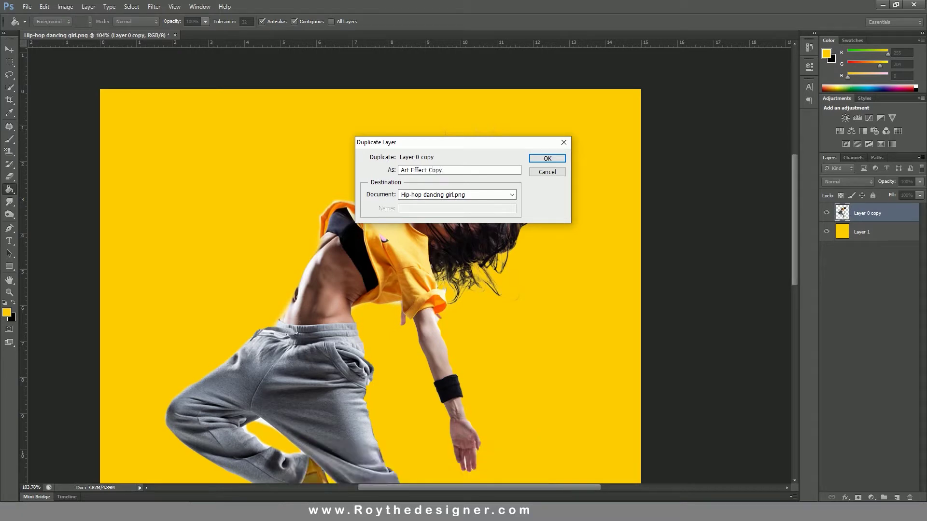
{"action": "left_click", "coordinate": [538, 160]}
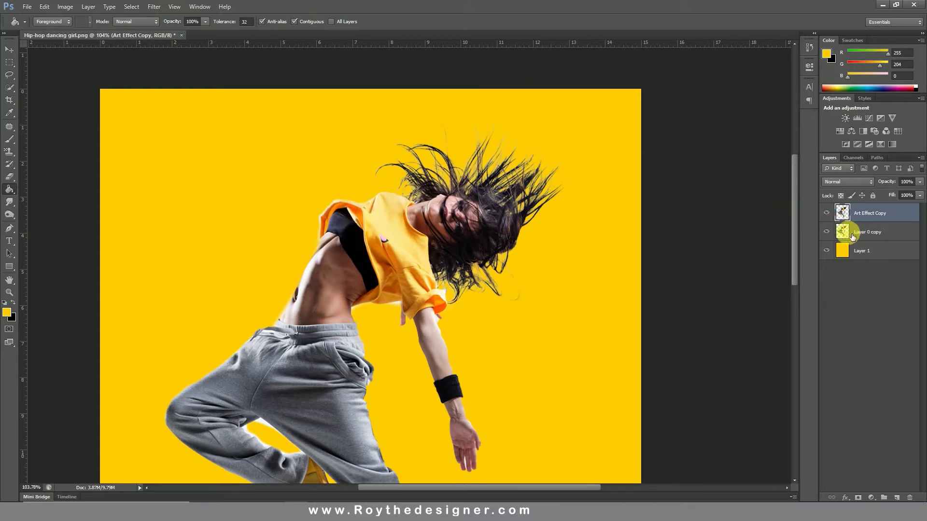
Hide Layer 0 copy, leaving Art Effect Copy active and the Filter menu open.
{"action": "left_click", "coordinate": [876, 234]}
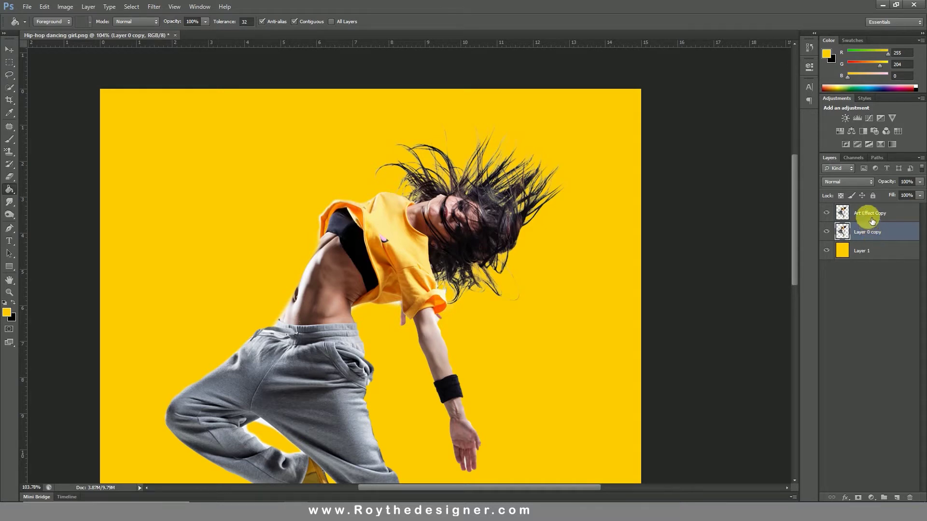
{"action": "left_click", "coordinate": [863, 219]}
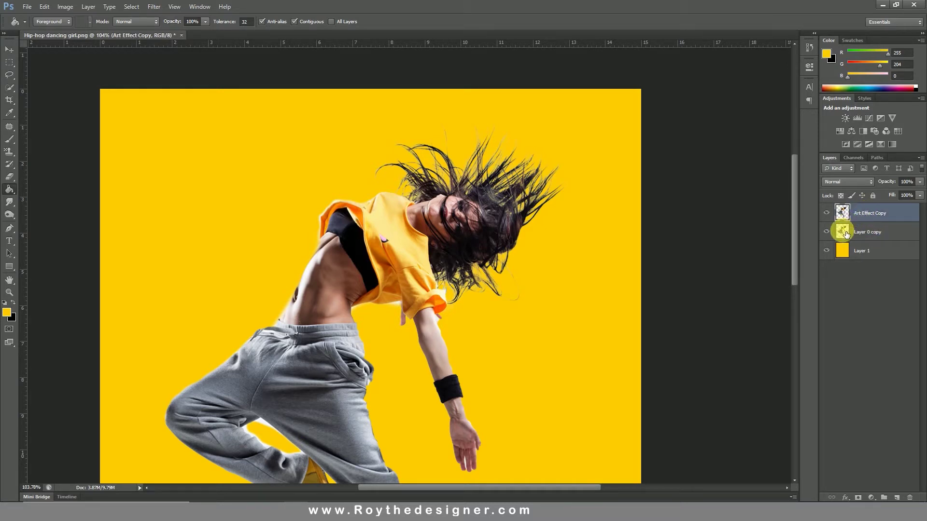
{"action": "left_click", "coordinate": [827, 232]}
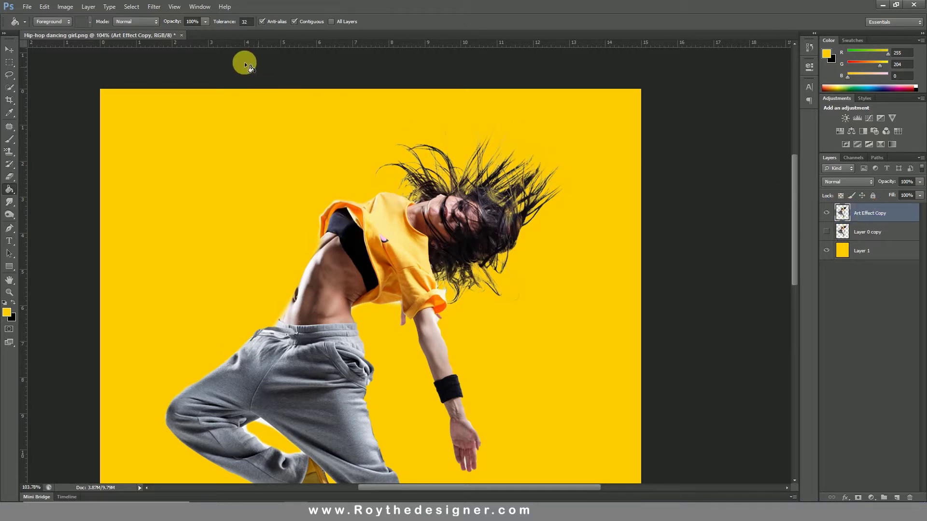
{"action": "left_click", "coordinate": [153, 6]}
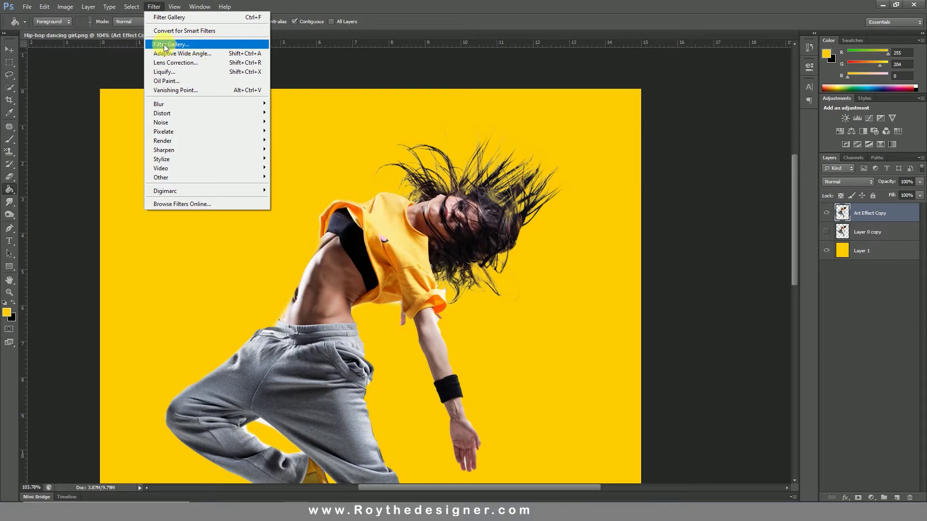
Choose the Artistic > Cutout effect in the Filter Gallery.
{"action": "left_click", "coordinate": [184, 44]}
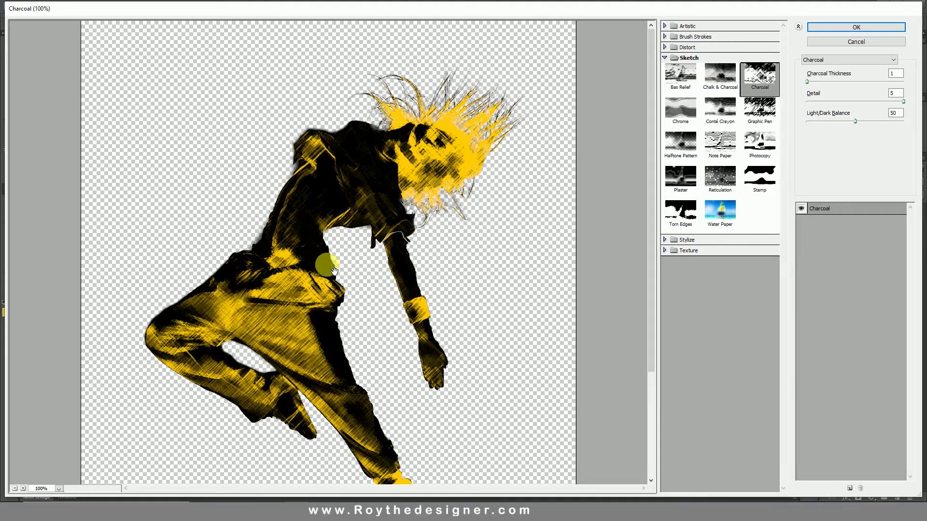
{"action": "left_click", "coordinate": [665, 58]}
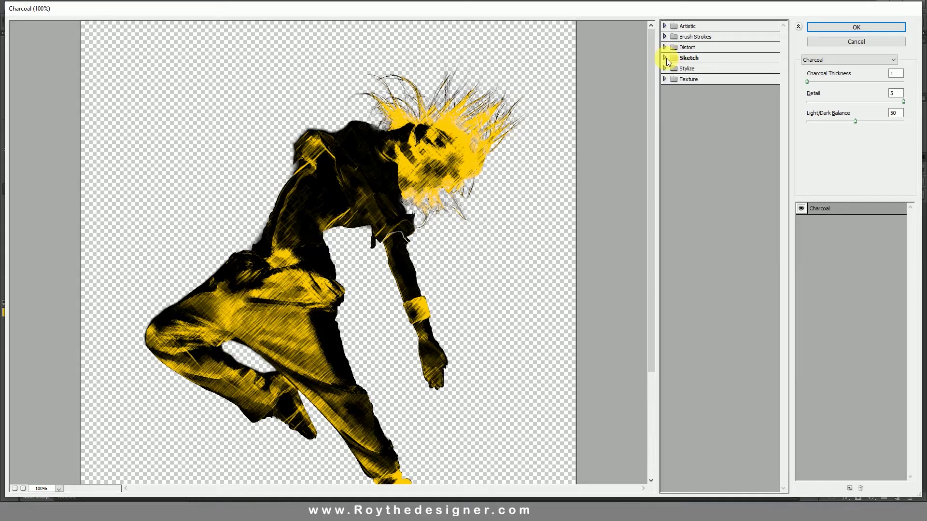
{"action": "left_click", "coordinate": [686, 27]}
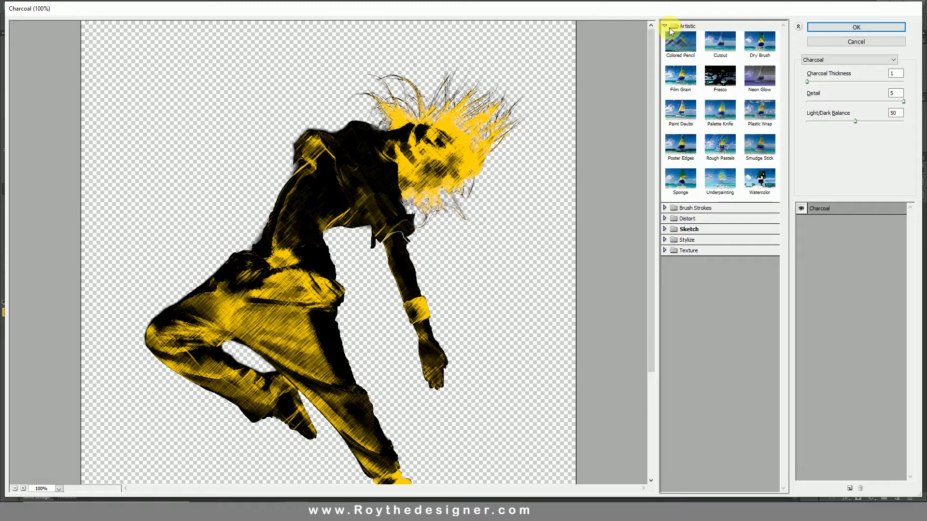
{"action": "left_click", "coordinate": [720, 48]}
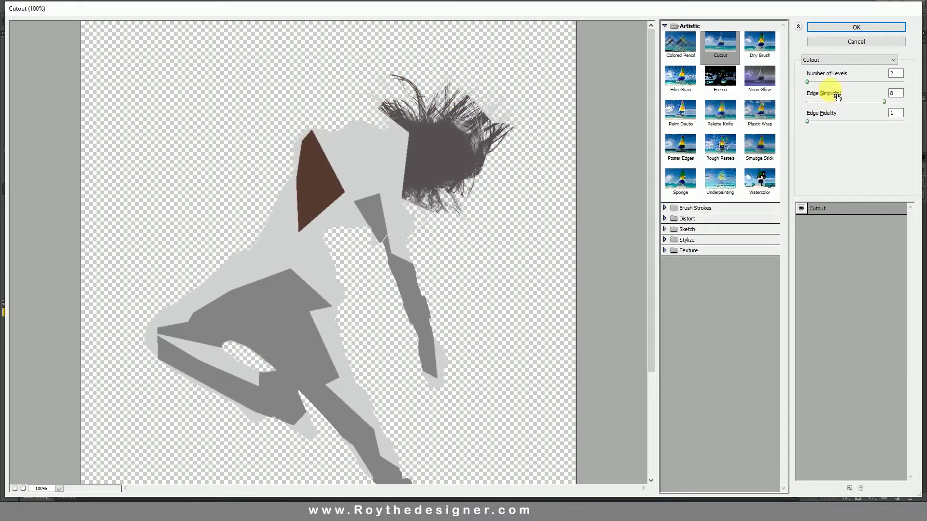
Set Cutout to Levels 2, Edge Simplicity 8, Edge Fidelity 3 and apply it.
{"action": "left_click_drag", "start_coordinate": [883, 102], "coordinate": [857, 101]}
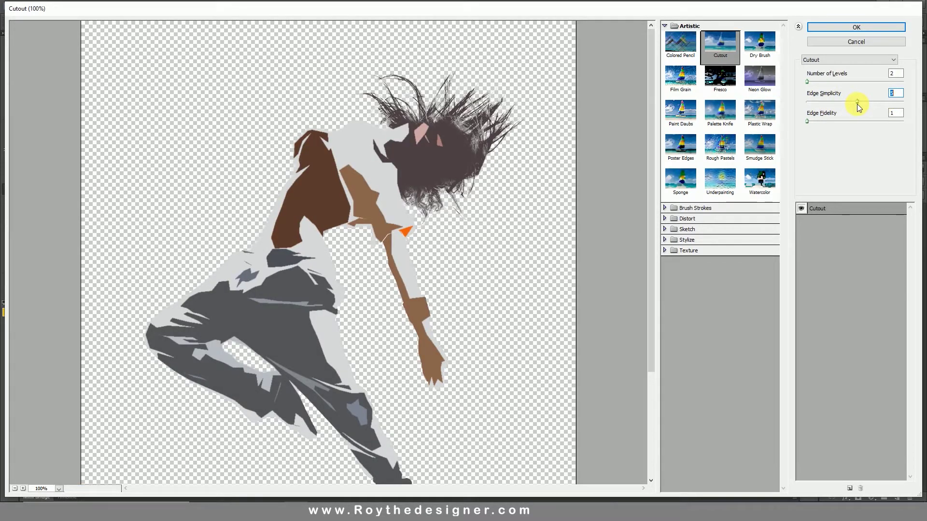
{"action": "left_click_drag", "start_coordinate": [812, 82], "coordinate": [818, 82]}
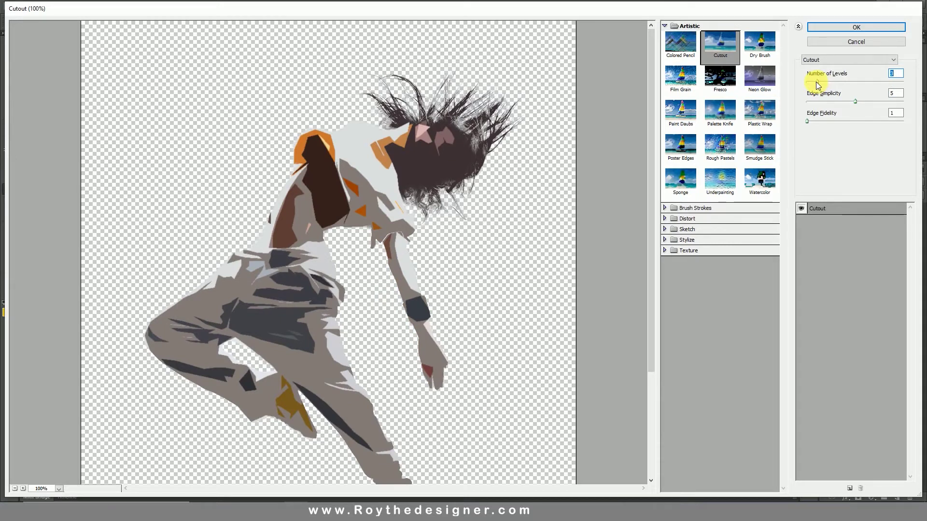
{"action": "left_click_drag", "start_coordinate": [816, 82], "coordinate": [810, 82]}
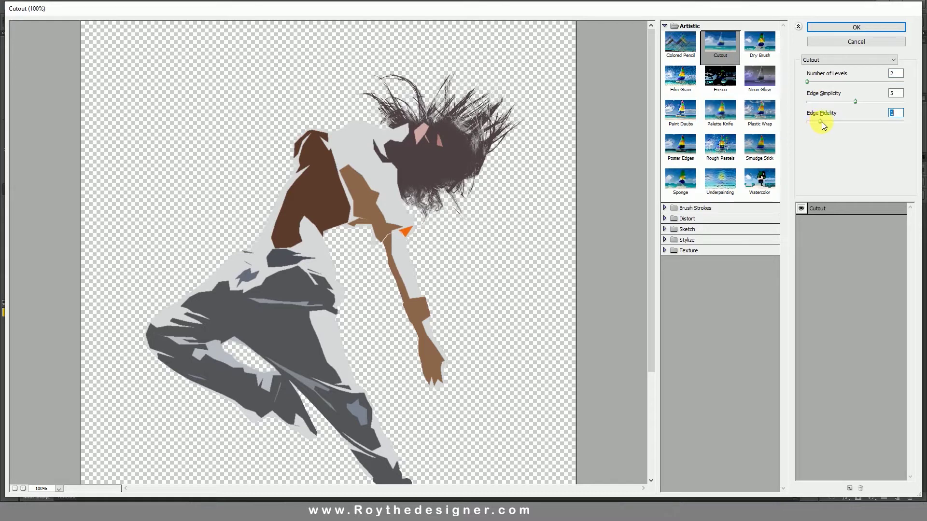
{"action": "left_click_drag", "start_coordinate": [822, 121], "coordinate": [840, 122]}
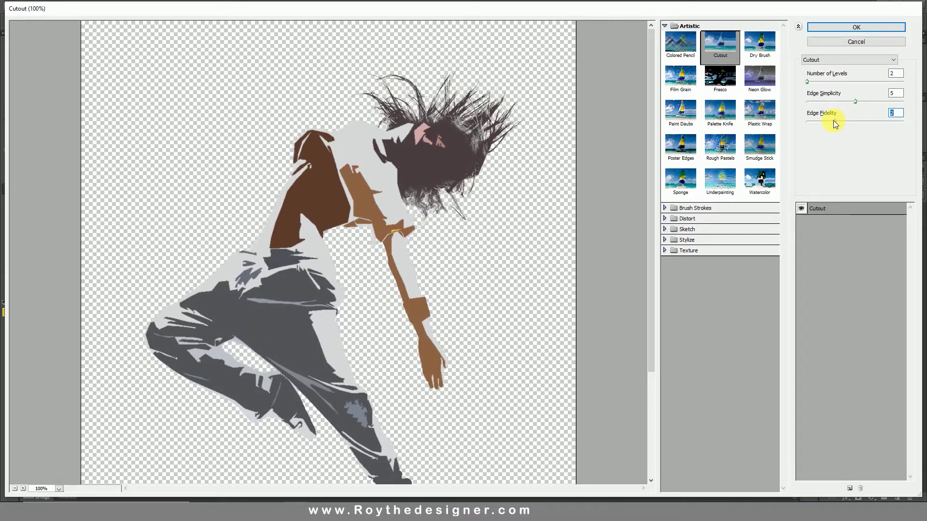
{"action": "left_click_drag", "start_coordinate": [858, 103], "coordinate": [863, 103]}
{"action": "left_click", "coordinate": [399, 230]}
{"action": "left_click_drag", "start_coordinate": [406, 238], "coordinate": [408, 150]}
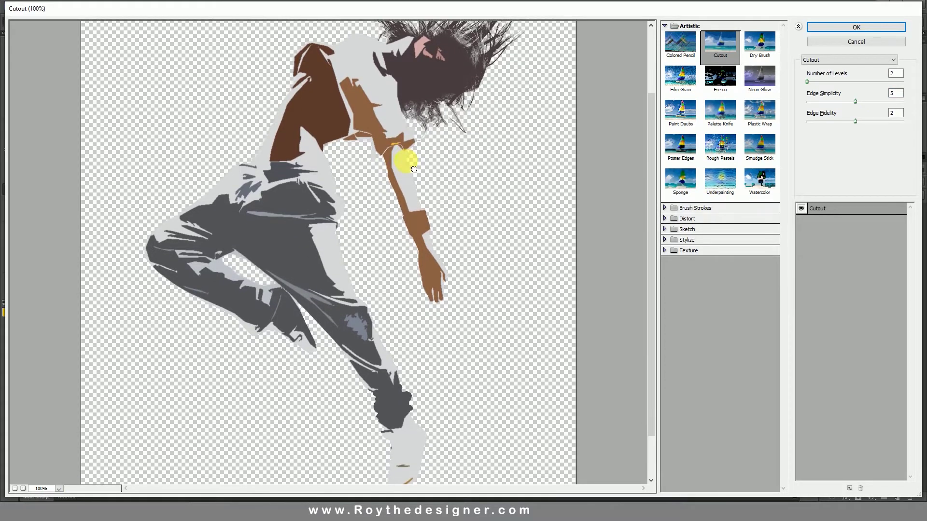
{"action": "left_click", "coordinate": [15, 488]}
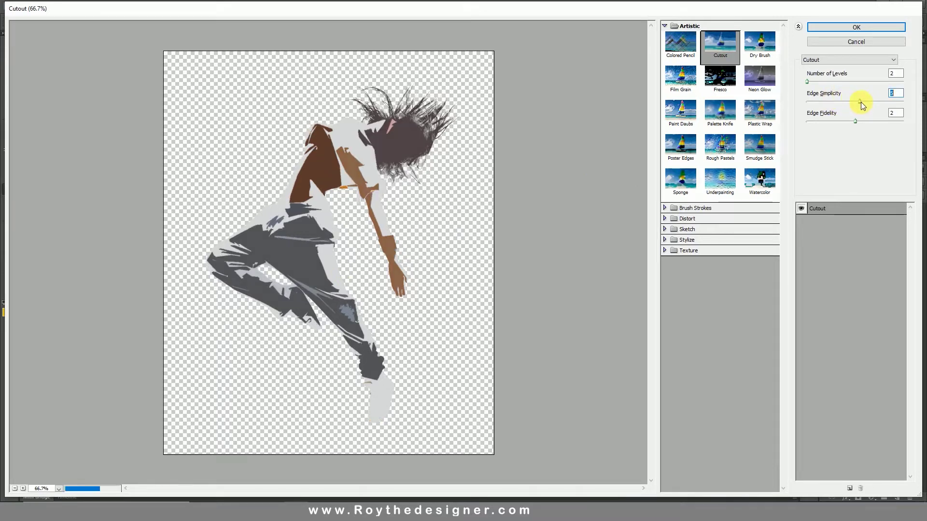
{"action": "left_click_drag", "start_coordinate": [857, 102], "coordinate": [890, 102]}
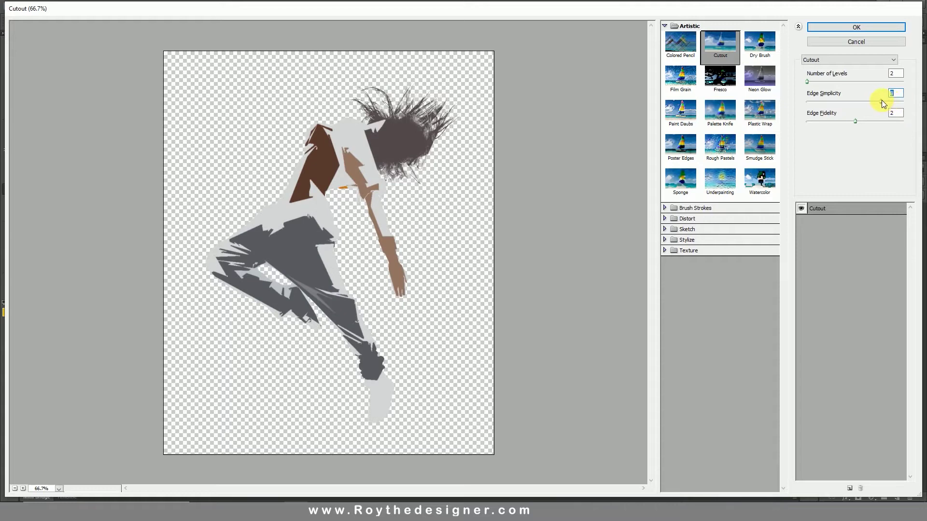
{"action": "key", "text": "Tab"}
{"action": "left_click_drag", "start_coordinate": [875, 122], "coordinate": [888, 122]}
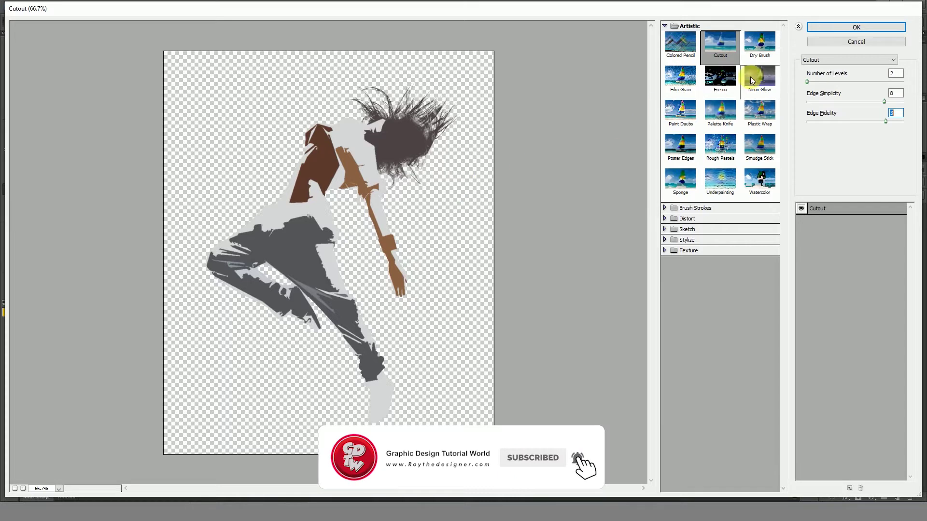
{"action": "left_click", "coordinate": [836, 26]}
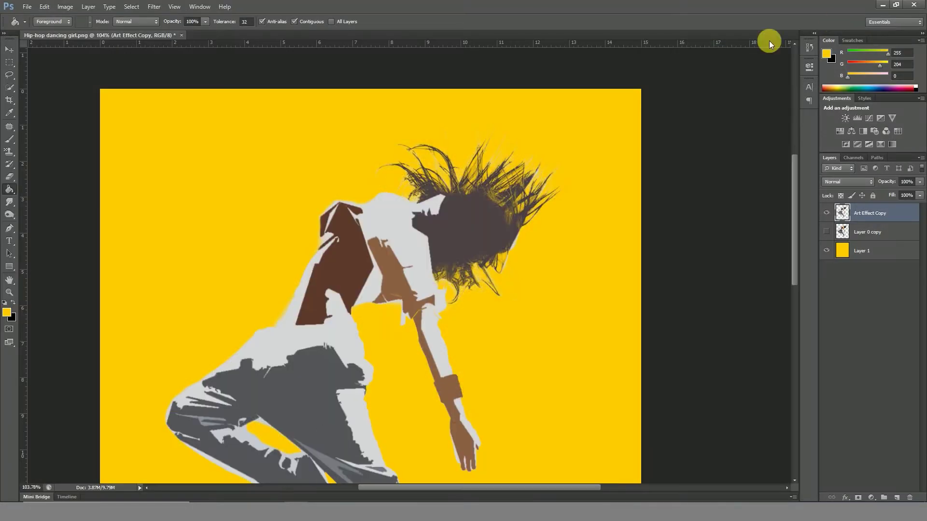
Add Poster Edges with Edge Thickness 1, Intensity 2 and Posterization 1.
{"action": "left_click_drag", "start_coordinate": [414, 300], "coordinate": [438, 211]}
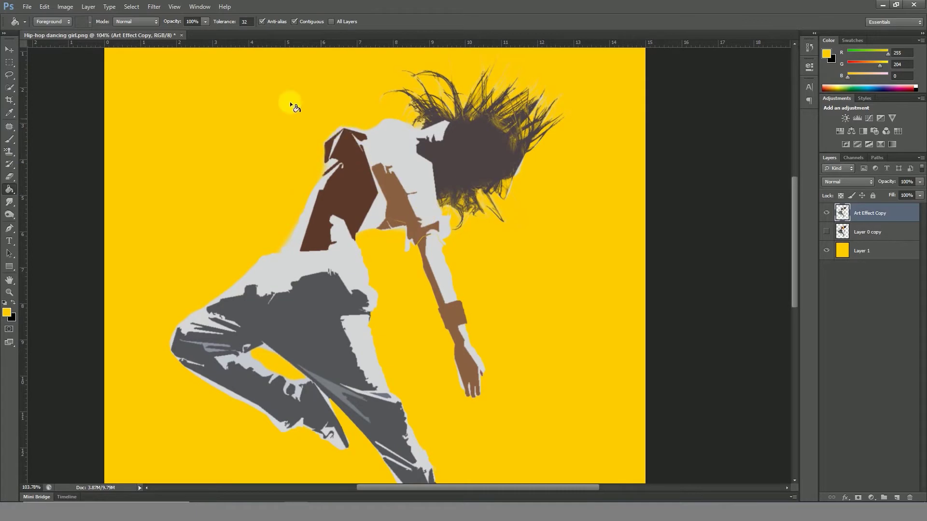
{"action": "left_click", "coordinate": [154, 7]}
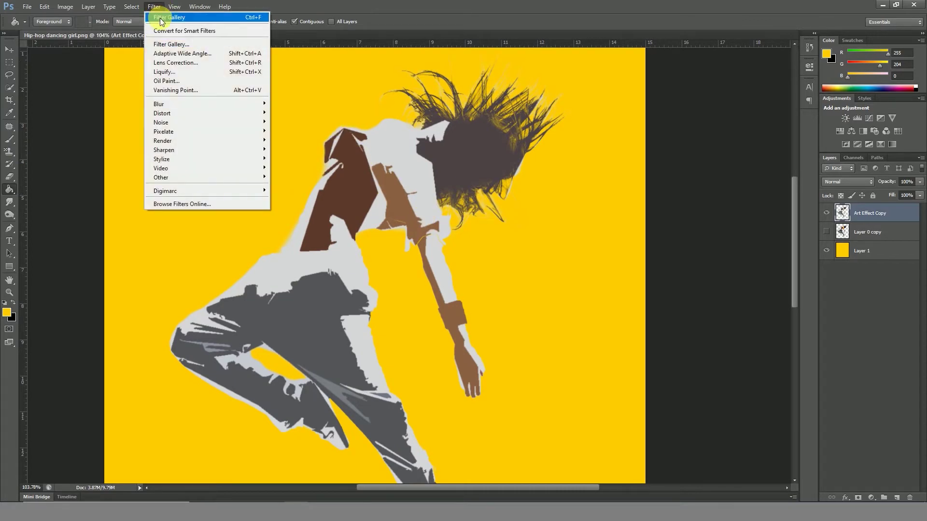
{"action": "left_click", "coordinate": [164, 43]}
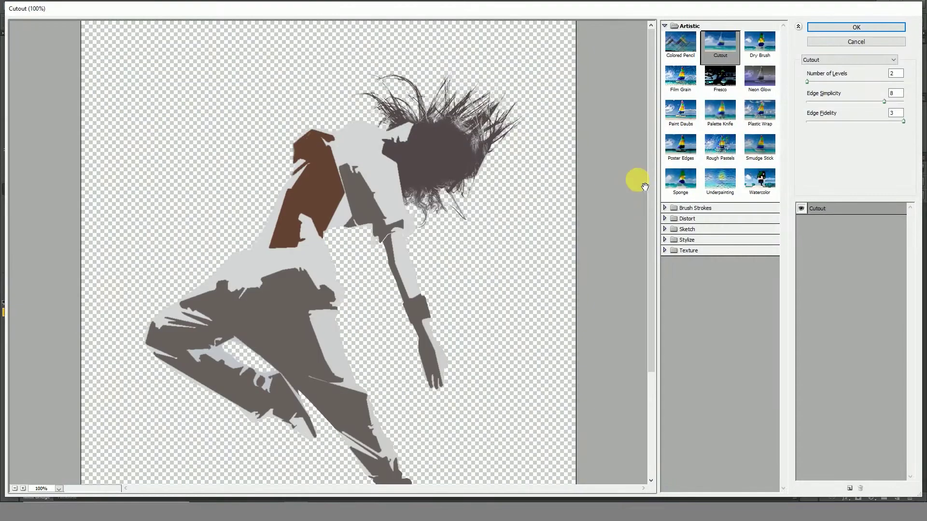
{"action": "left_click", "coordinate": [693, 140]}
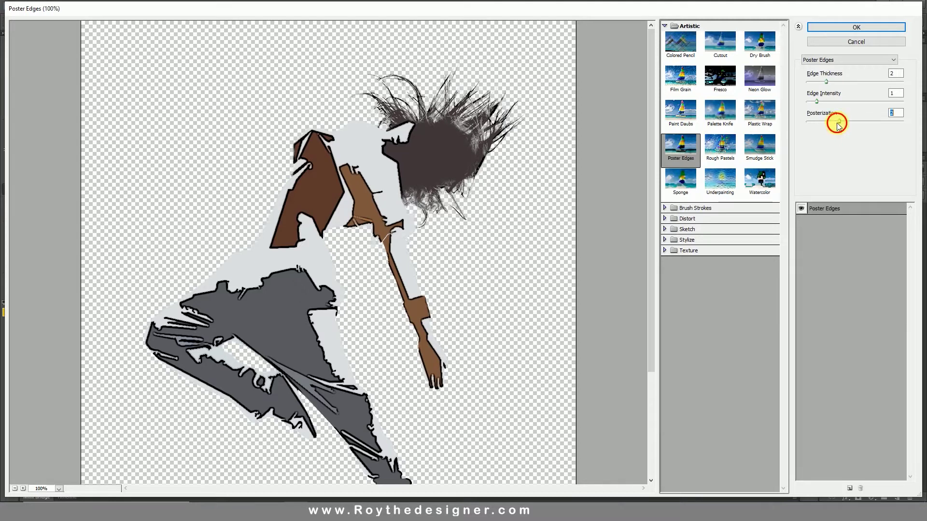
{"action": "left_click_drag", "start_coordinate": [837, 124], "coordinate": [828, 127]}
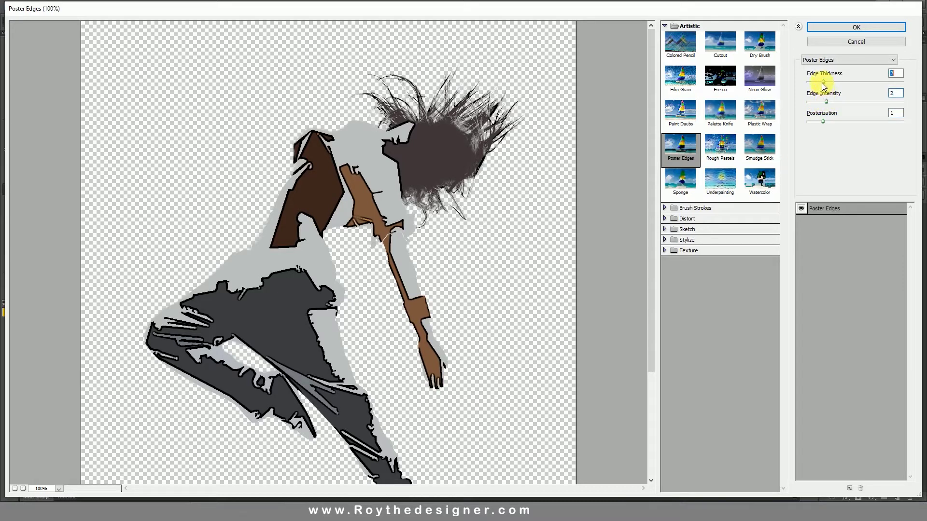
{"action": "left_click_drag", "start_coordinate": [822, 83], "coordinate": [819, 83]}
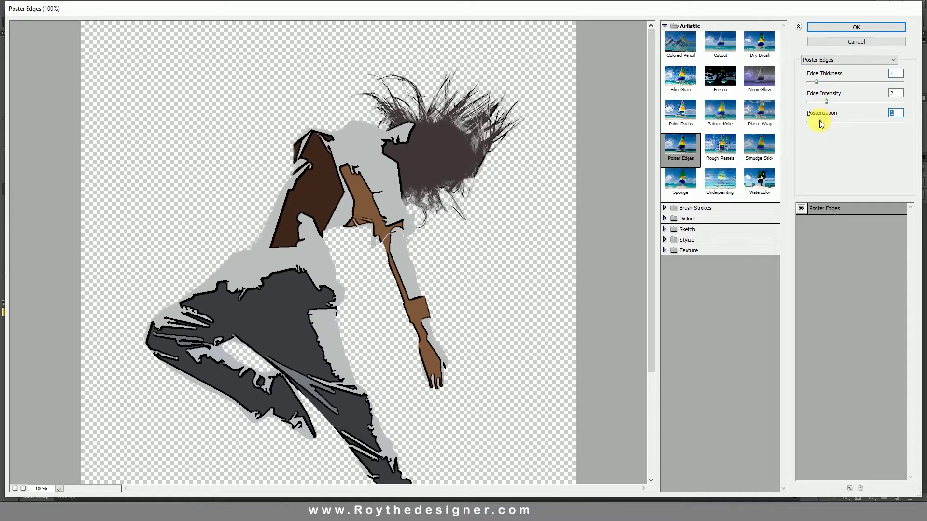
{"action": "left_click_drag", "start_coordinate": [819, 124], "coordinate": [816, 123]}
Apply Poster Edges, then show Layer 0 copy and hide the art effect.
{"action": "left_click", "coordinate": [829, 28]}
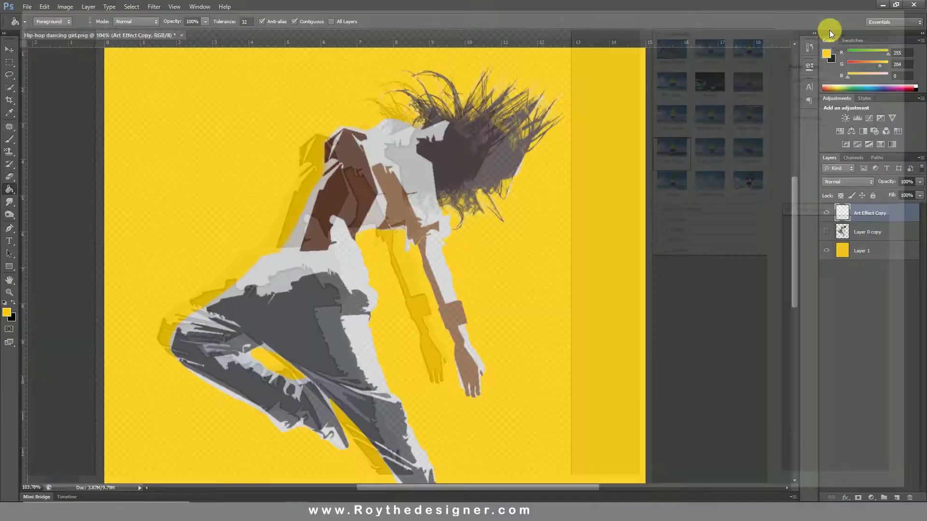
{"action": "mouse_move", "coordinate": [415, 320]}
{"action": "left_mouse_down"}
{"action": "mouse_move", "coordinate": [421, 195]}
{"action": "mouse_move", "coordinate": [440, 349]}
{"action": "left_mouse_up"}
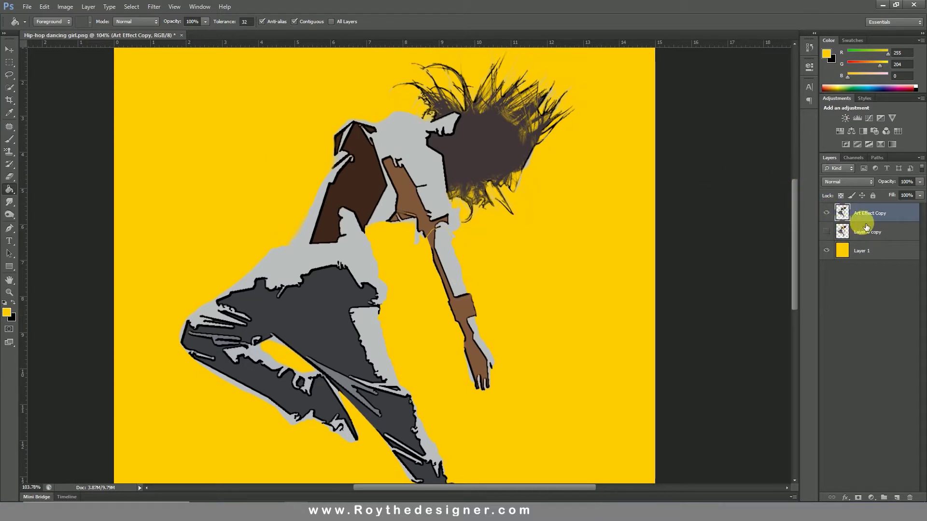
{"action": "left_click", "coordinate": [831, 233]}
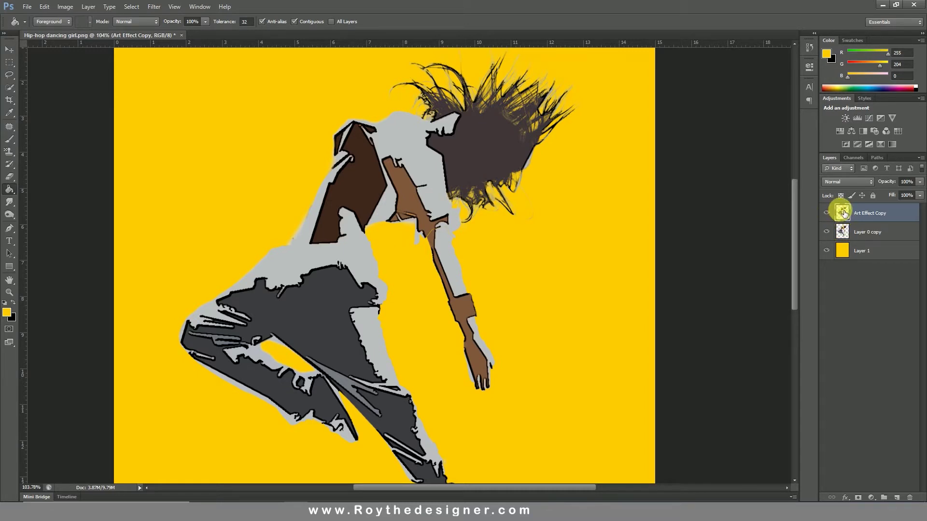
{"action": "left_click", "coordinate": [827, 215]}
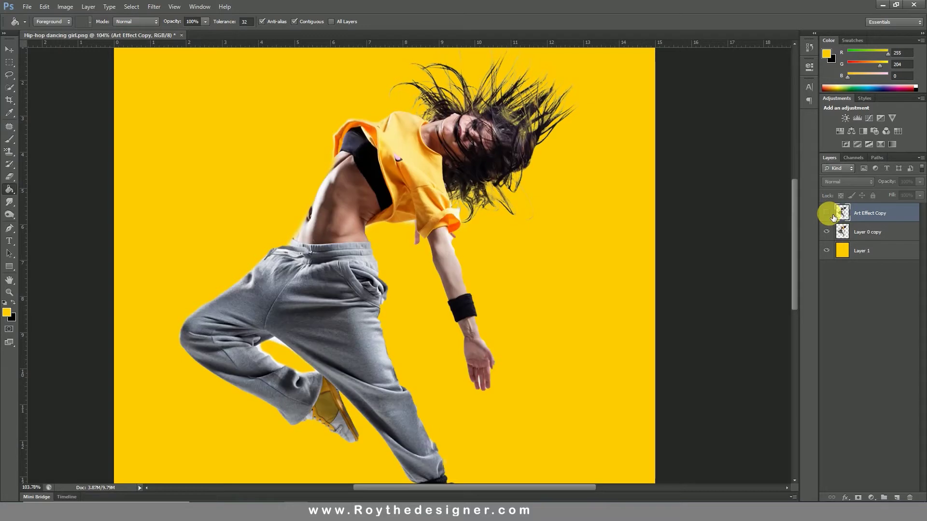
{"action": "left_click", "coordinate": [849, 236]}
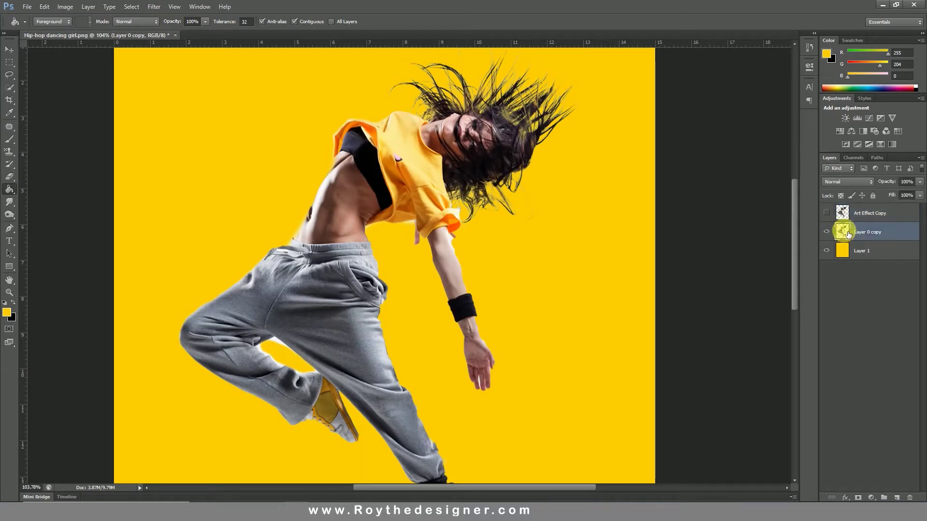
Add a white layer mask to Art Effect Copy, then hide it with Layer 0 copy selected.
{"action": "left_click", "coordinate": [154, 7]}
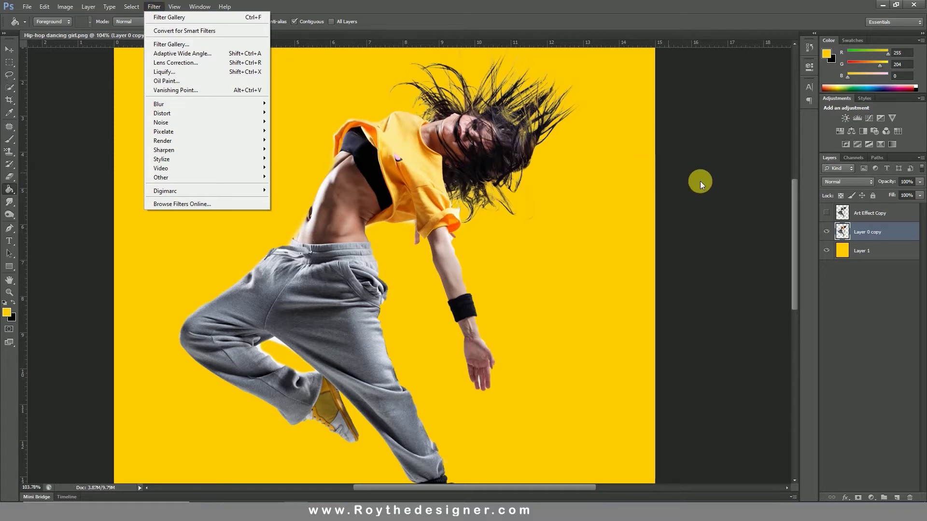
{"action": "left_click", "coordinate": [870, 215]}
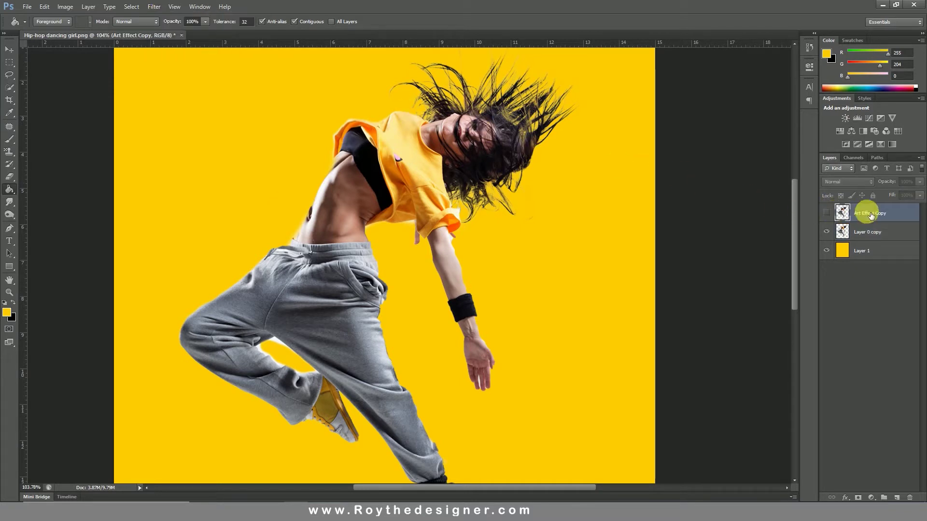
{"action": "left_click", "coordinate": [826, 213]}
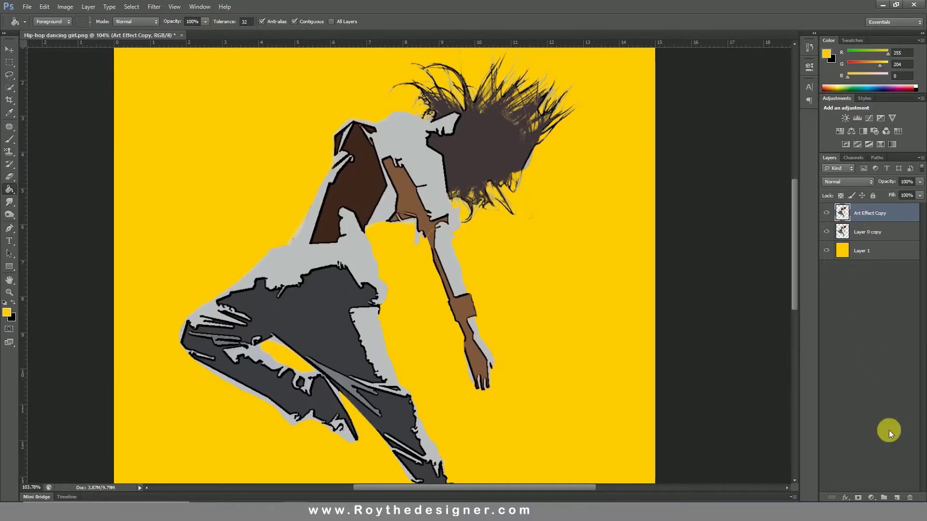
{"action": "left_click", "coordinate": [858, 498]}
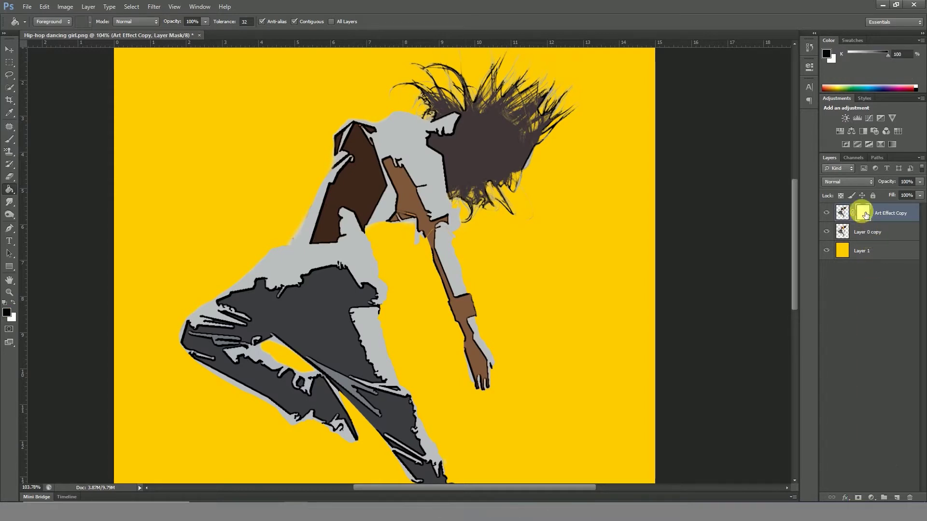
{"action": "left_click", "coordinate": [849, 232]}
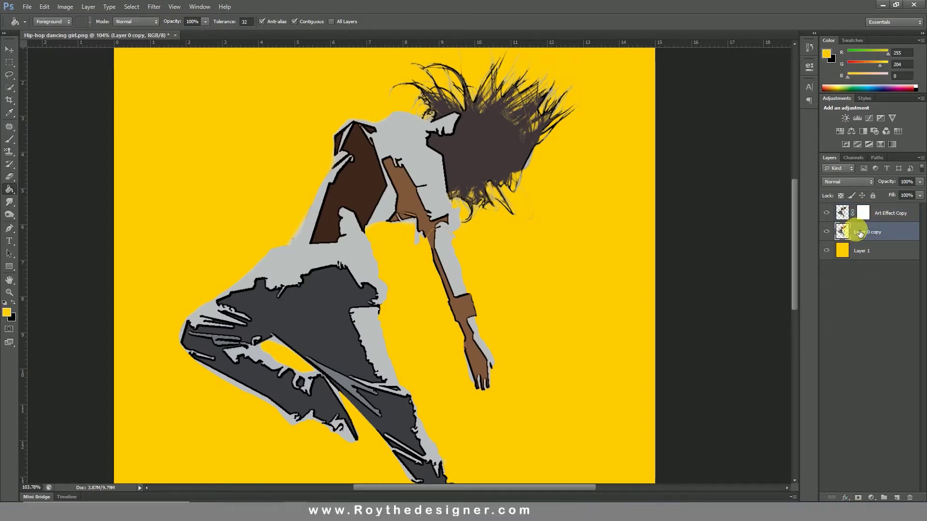
{"action": "left_click", "coordinate": [832, 214]}
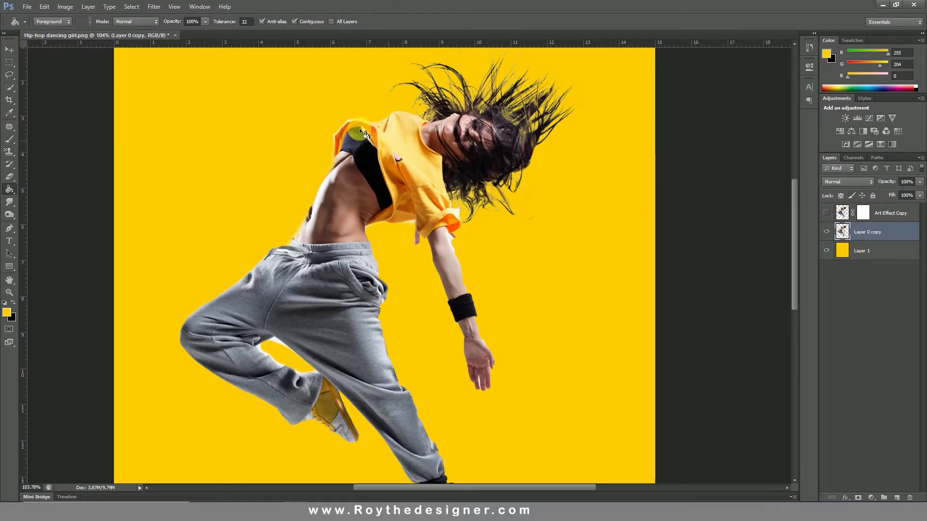
{"action": "left_click", "coordinate": [154, 7]}
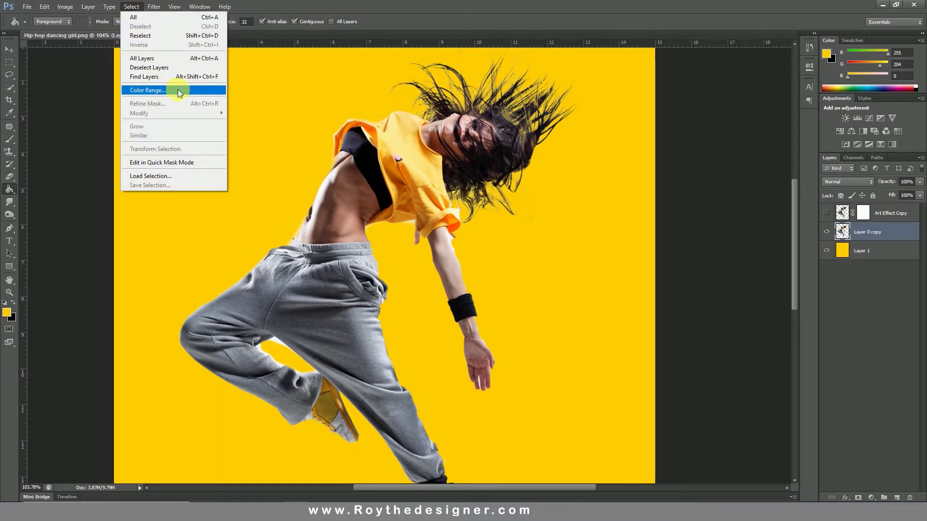
Make a Color Range selection by sampling the dancer's shirt colour.
{"action": "left_click", "coordinate": [177, 90]}
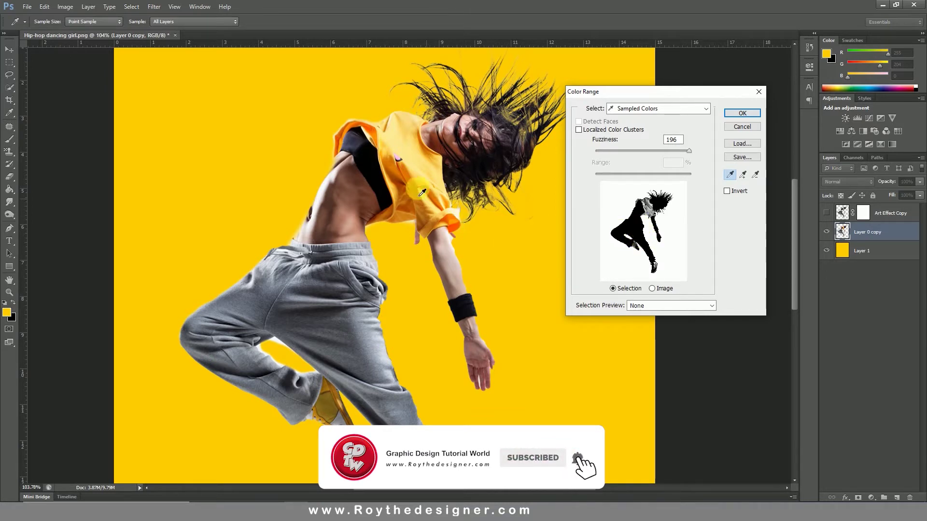
{"action": "left_click", "coordinate": [427, 167]}
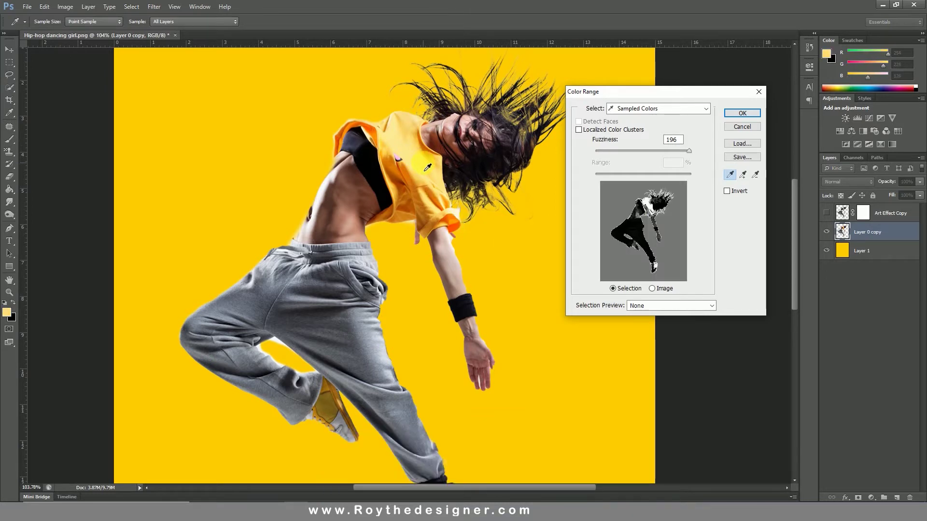
{"action": "left_click", "coordinate": [425, 177]}
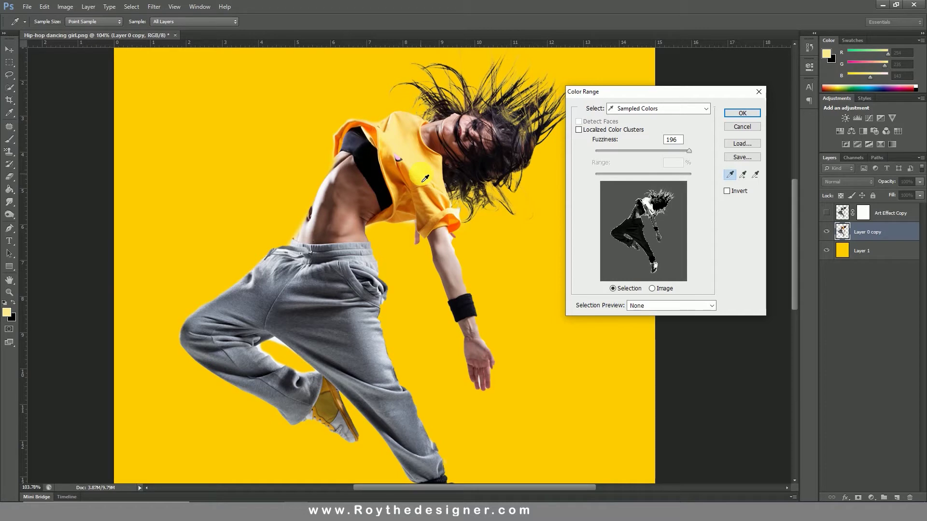
{"action": "left_click", "coordinate": [742, 117]}
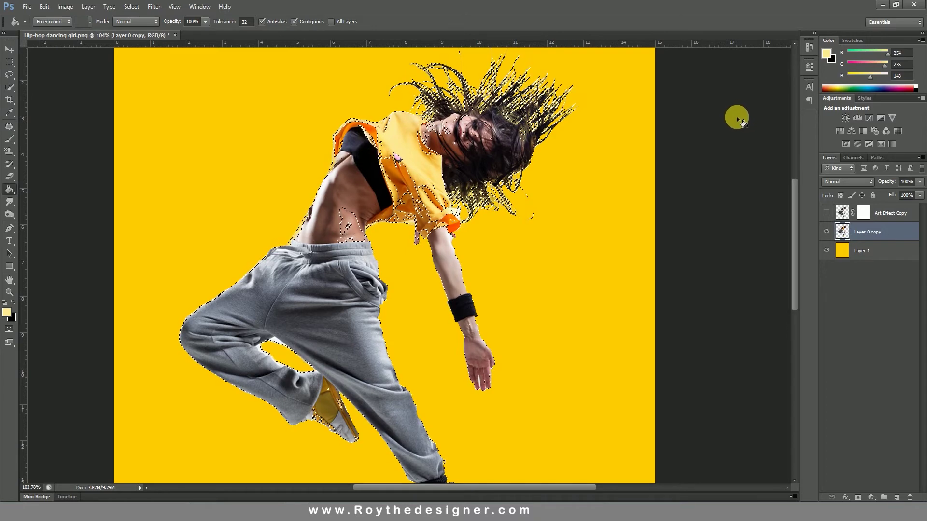
Click two hair areas, then view at actual size and pan down to the shoe.
{"action": "left_click", "coordinate": [515, 198]}
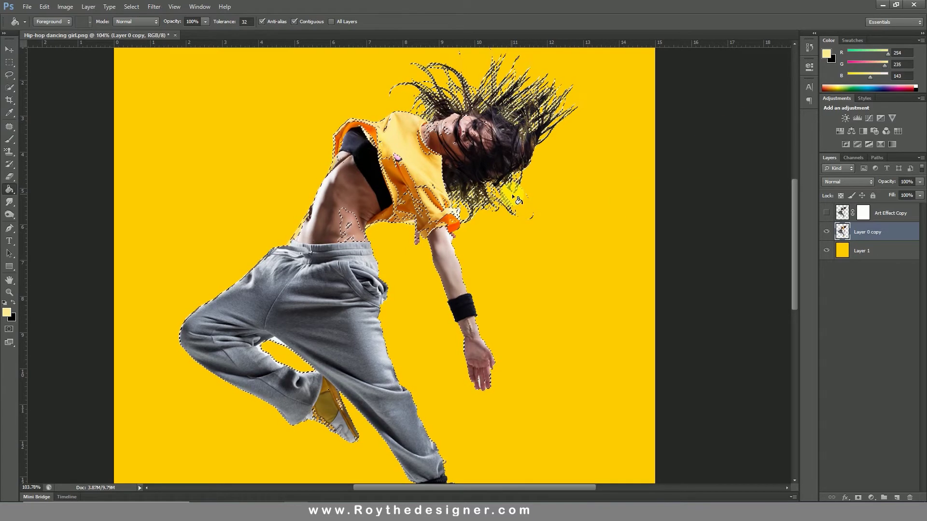
{"action": "left_click", "coordinate": [481, 192]}
{"action": "scroll", "coordinate": [481, 190], "scroll_direction": "up", "scroll_amount": 1}
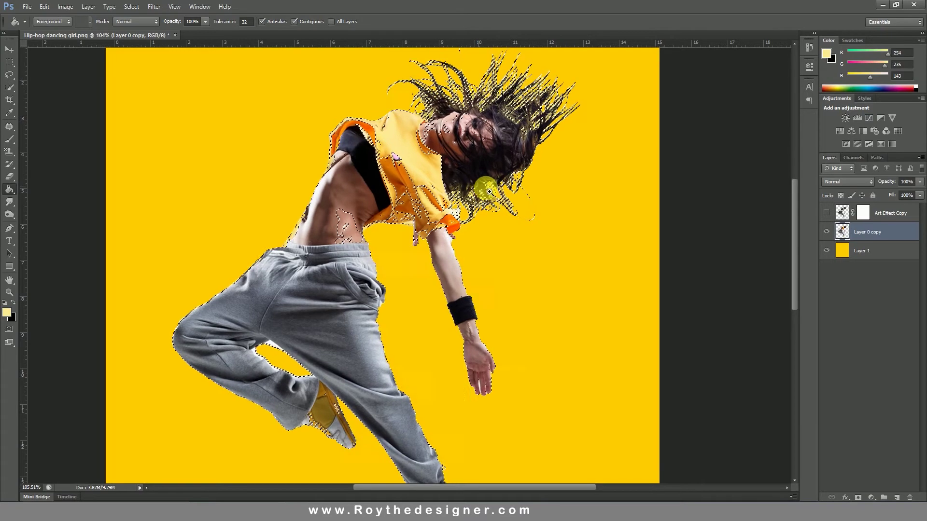
{"action": "scroll", "coordinate": [481, 193], "scroll_direction": "up", "scroll_amount": 2}
{"action": "scroll", "coordinate": [482, 198], "scroll_direction": "up", "scroll_amount": 2}
{"action": "scroll", "coordinate": [482, 206], "scroll_direction": "up", "scroll_amount": 1}
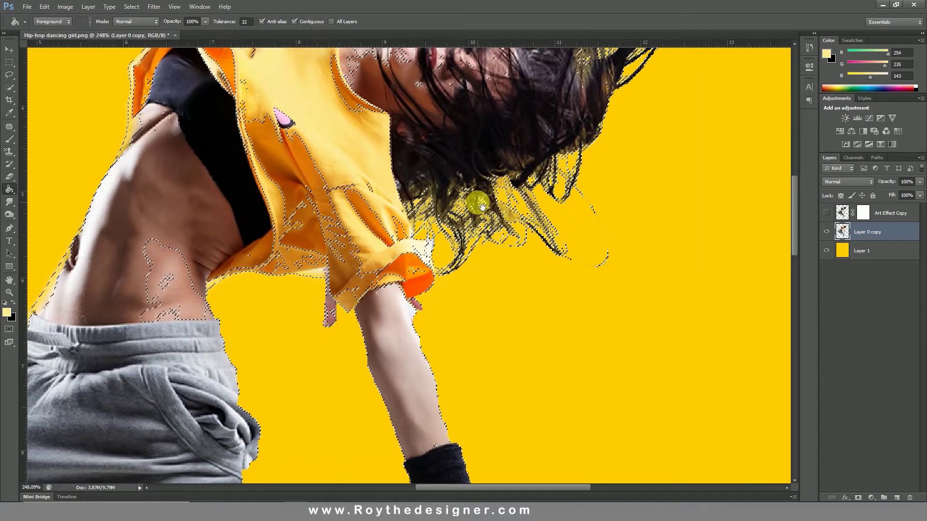
{"action": "scroll", "coordinate": [512, 214], "scroll_direction": "down", "scroll_amount": 1}
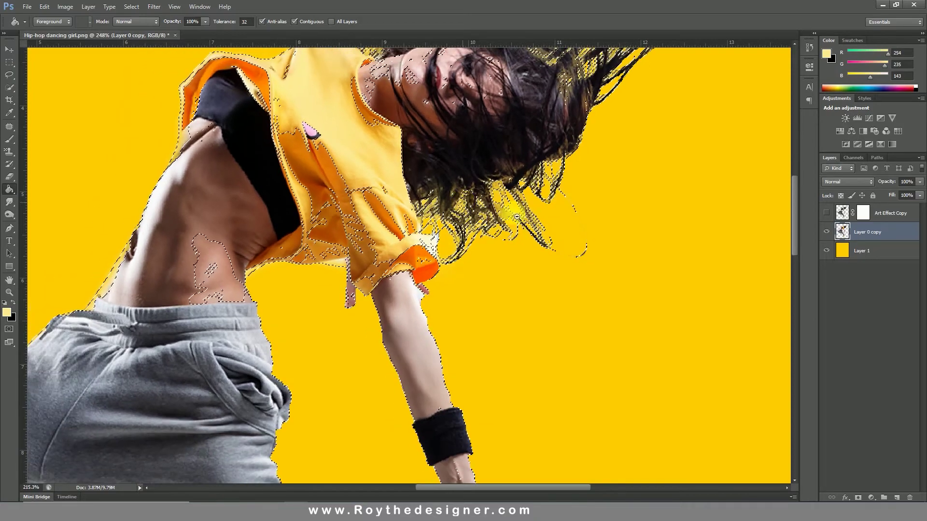
{"action": "scroll", "coordinate": [516, 216], "scroll_direction": "down", "scroll_amount": 1}
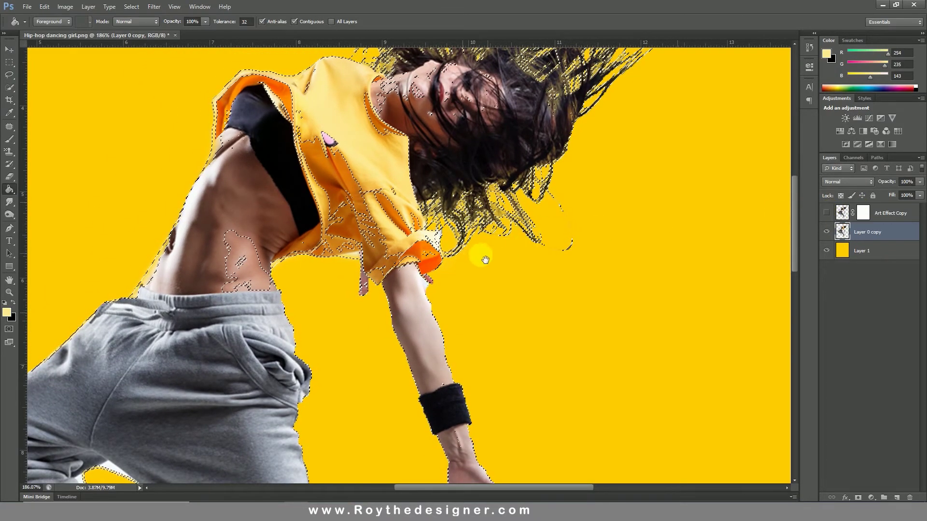
{"action": "key", "text": "ctrl+1"}
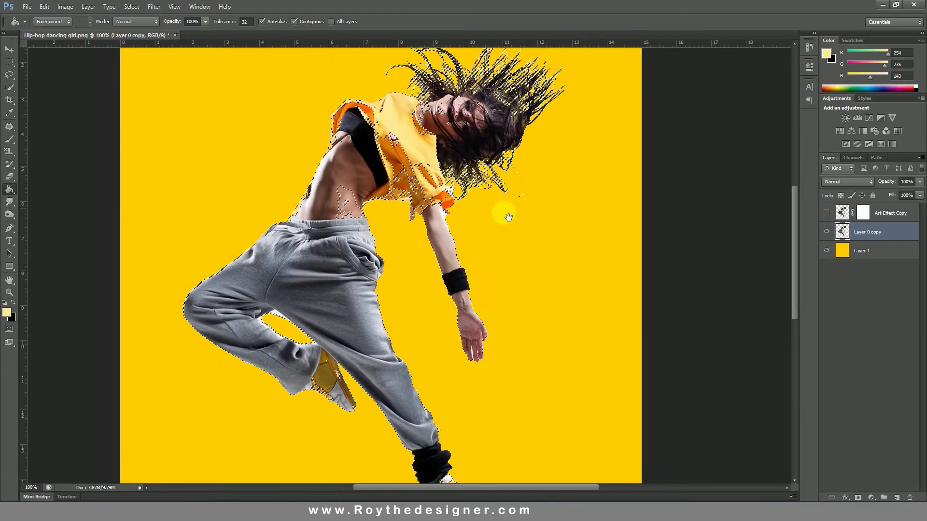
{"action": "left_click_drag", "start_coordinate": [508, 218], "coordinate": [504, 152]}
{"action": "left_click_drag", "start_coordinate": [507, 190], "coordinate": [507, 238]}
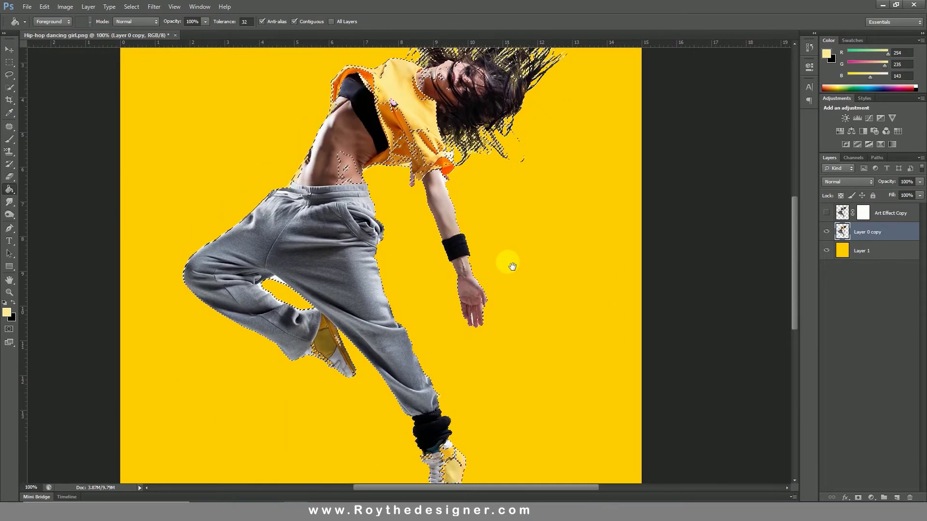
With Art Effect Copy's mask targeted, lasso-subtract the arm and leg areas from the selection.
{"action": "left_click", "coordinate": [826, 213]}
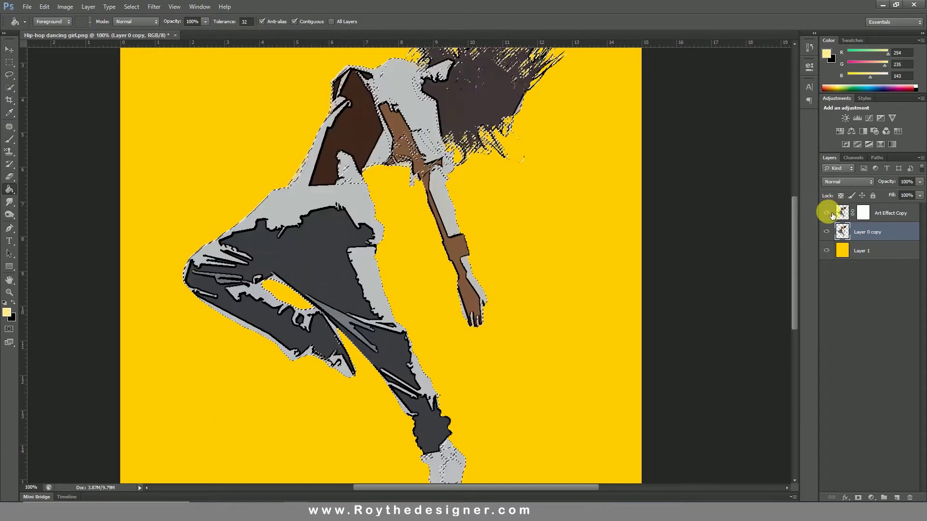
{"action": "left_click", "coordinate": [864, 212]}
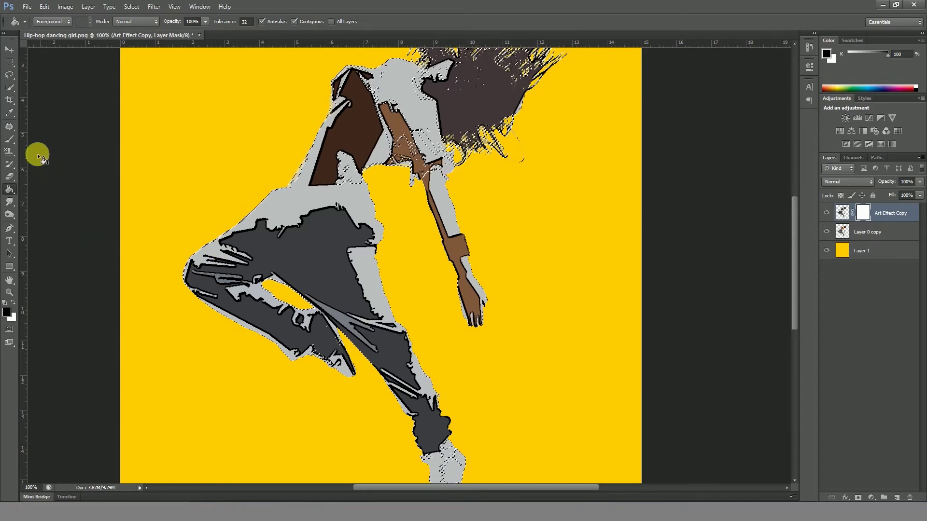
{"action": "left_click", "coordinate": [9, 75]}
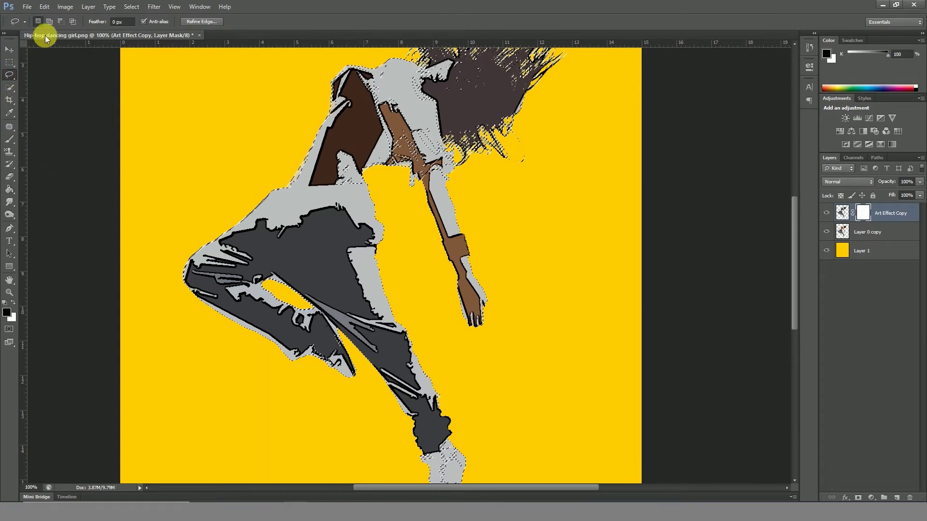
{"action": "left_click", "coordinate": [61, 21]}
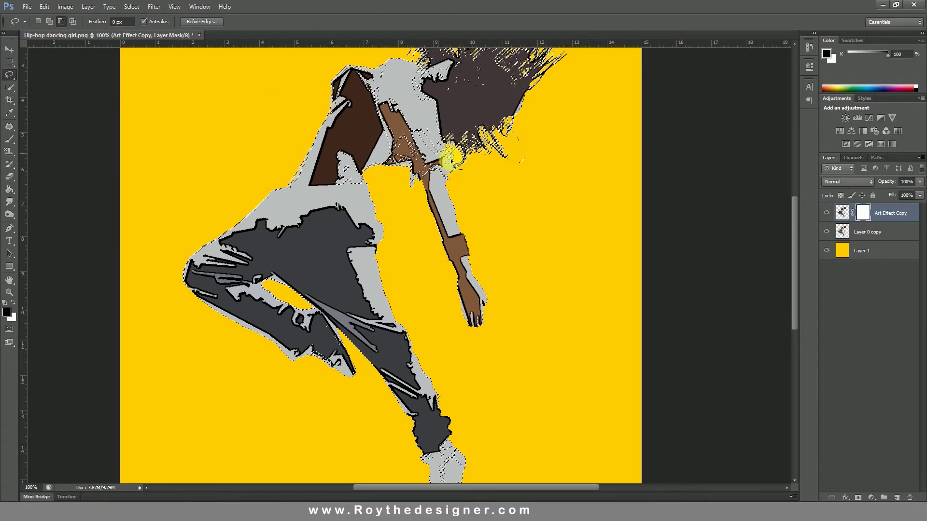
{"action": "mouse_move", "coordinate": [489, 188]}
{"action": "left_mouse_down"}
{"action": "mouse_move", "coordinate": [439, 174]}
{"action": "mouse_move", "coordinate": [421, 236]}
{"action": "left_mouse_up"}
{"action": "left_click_drag", "start_coordinate": [485, 346], "coordinate": [506, 228]}
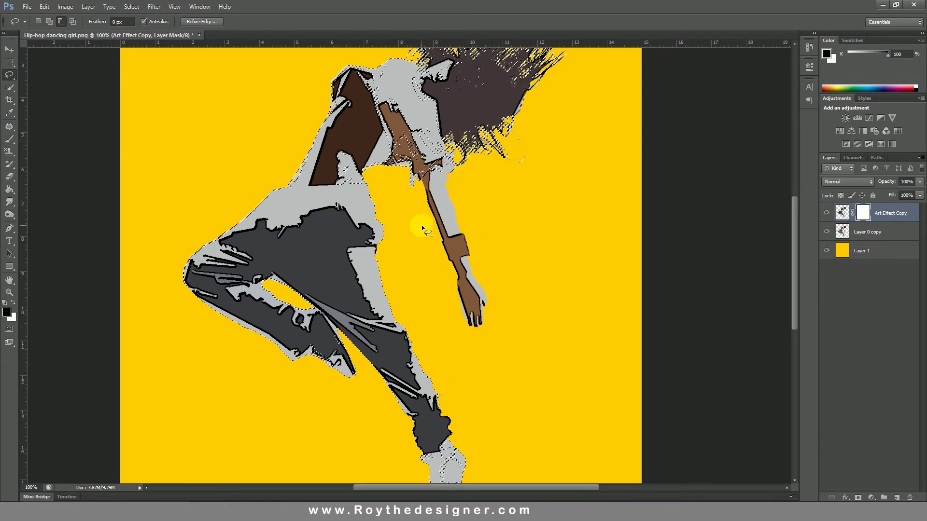
{"action": "left_click_drag", "start_coordinate": [395, 197], "coordinate": [382, 114]}
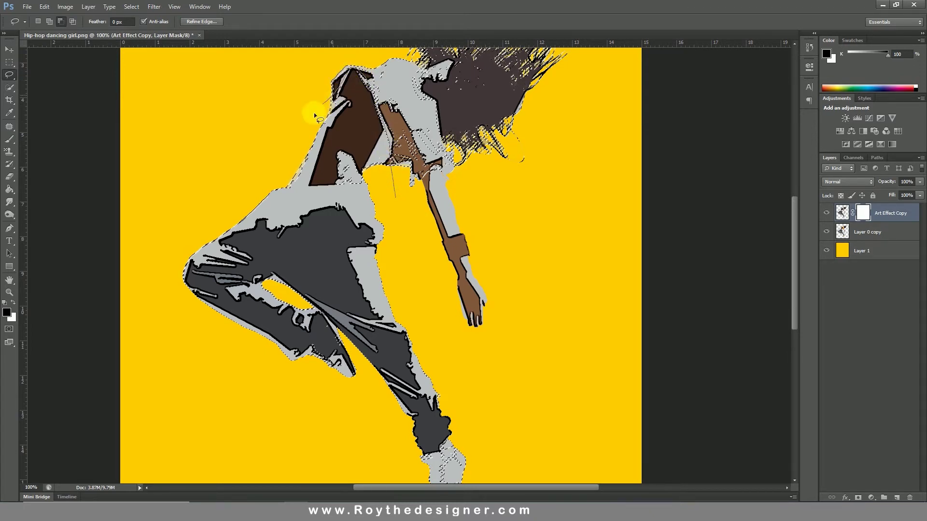
{"action": "left_click_drag", "start_coordinate": [315, 116], "coordinate": [220, 198]}
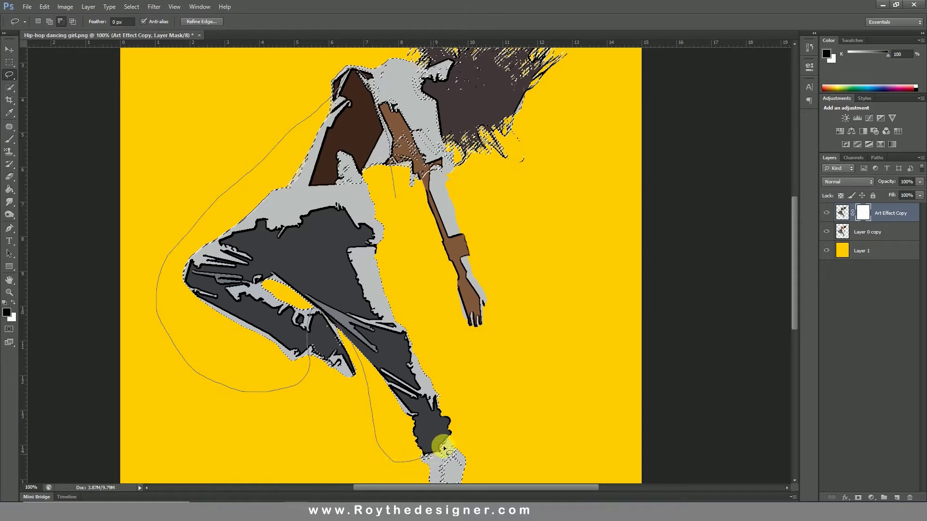
{"action": "left_click_drag", "start_coordinate": [407, 201], "coordinate": [399, 174]}
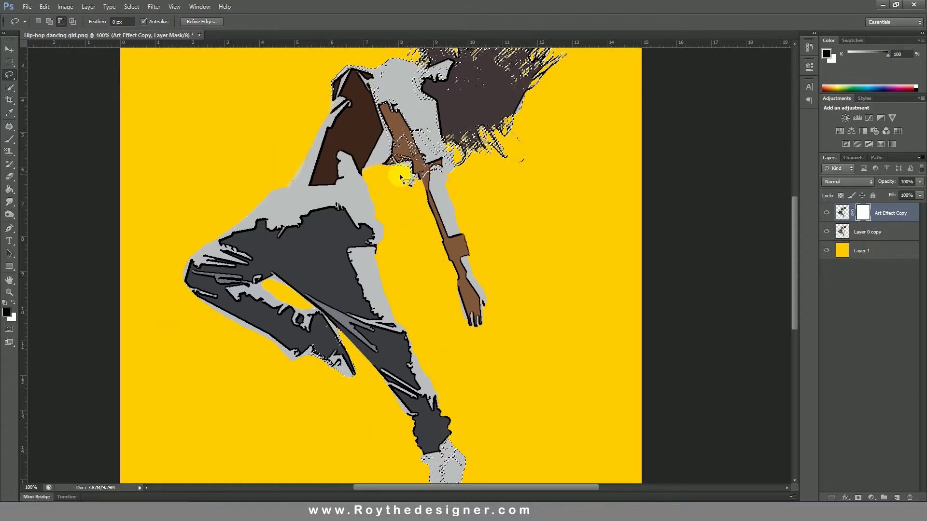
Paint black on the Art Effect Copy mask to reveal the photo's shoes.
{"action": "left_click", "coordinate": [13, 303]}
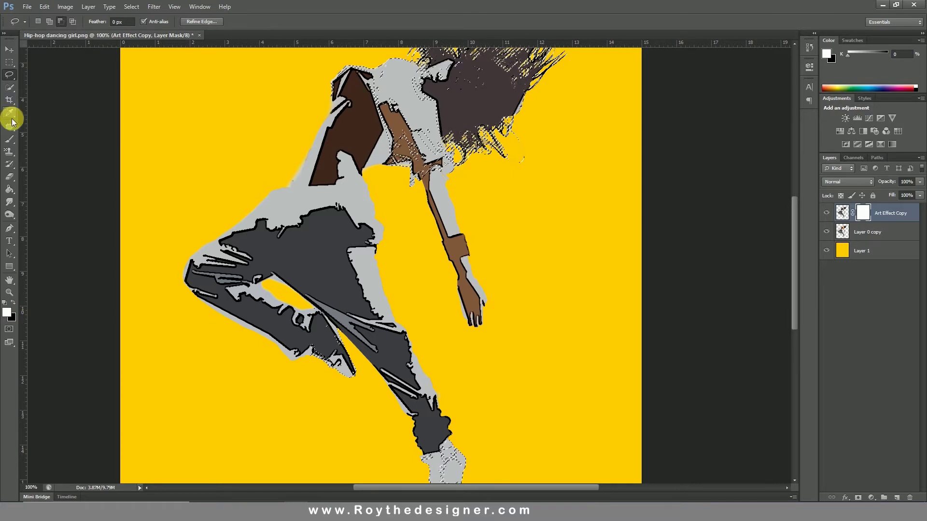
{"action": "left_click", "coordinate": [9, 139]}
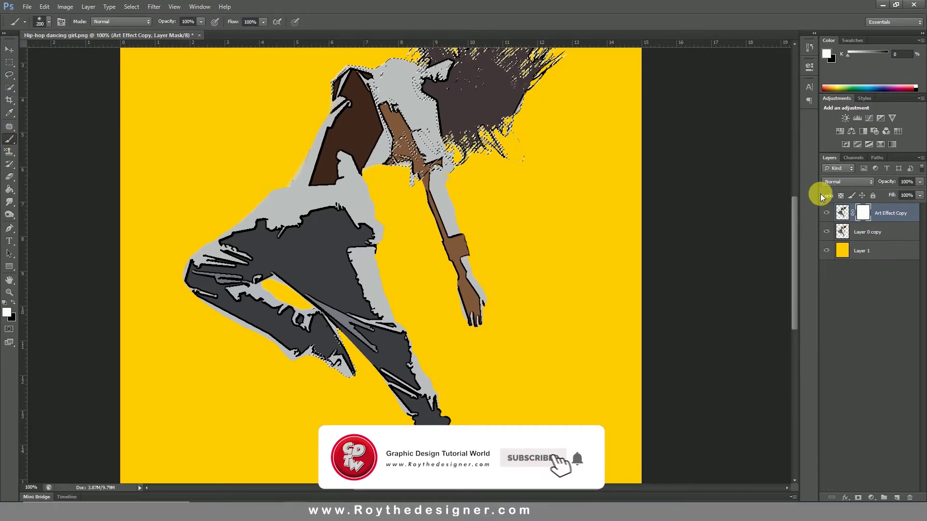
{"action": "left_click_drag", "start_coordinate": [547, 142], "coordinate": [560, 200]}
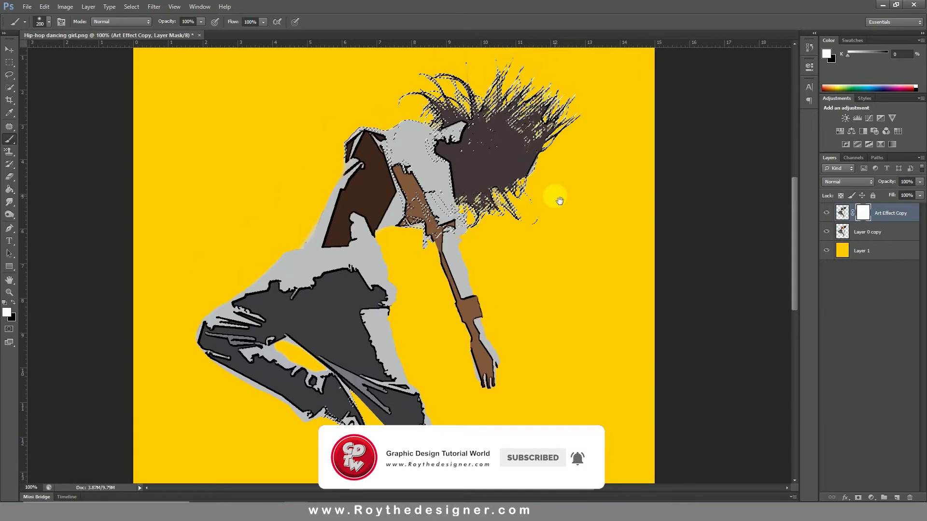
{"action": "left_click", "coordinate": [13, 303]}
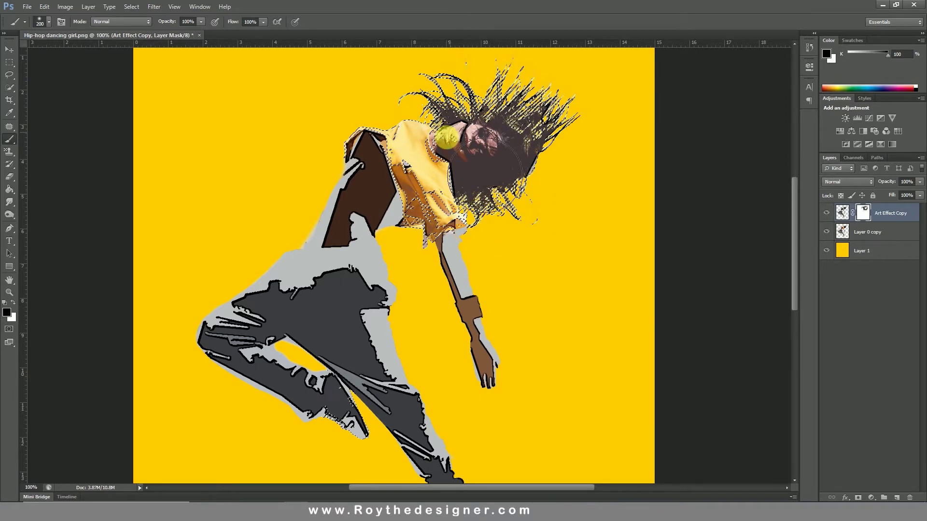
{"action": "scroll", "coordinate": [465, 352], "scroll_direction": "down", "scroll_amount": 2}
{"action": "scroll", "coordinate": [415, 376], "scroll_direction": "down", "scroll_amount": 2}
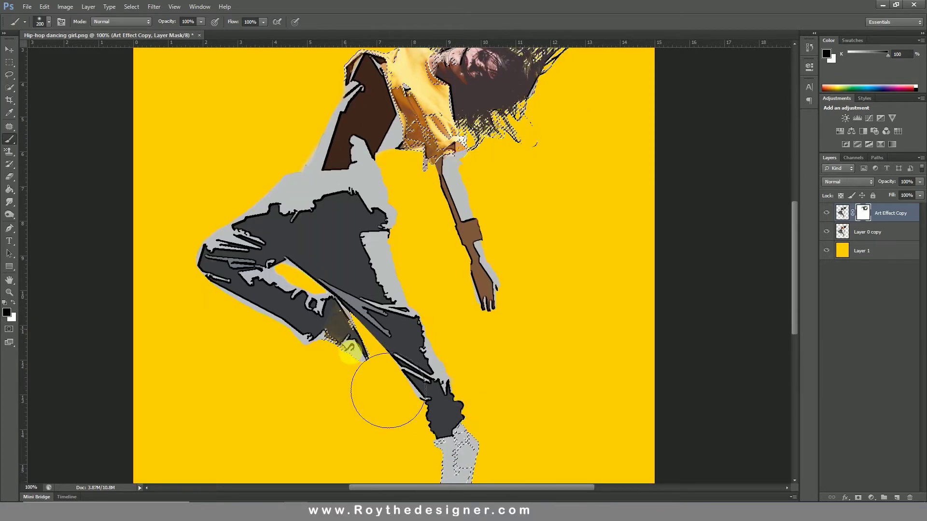
{"action": "mouse_move", "coordinate": [350, 351]}
{"action": "left_mouse_down"}
{"action": "mouse_move", "coordinate": [359, 369]}
{"action": "mouse_move", "coordinate": [333, 329]}
{"action": "mouse_move", "coordinate": [366, 369]}
{"action": "left_mouse_up"}
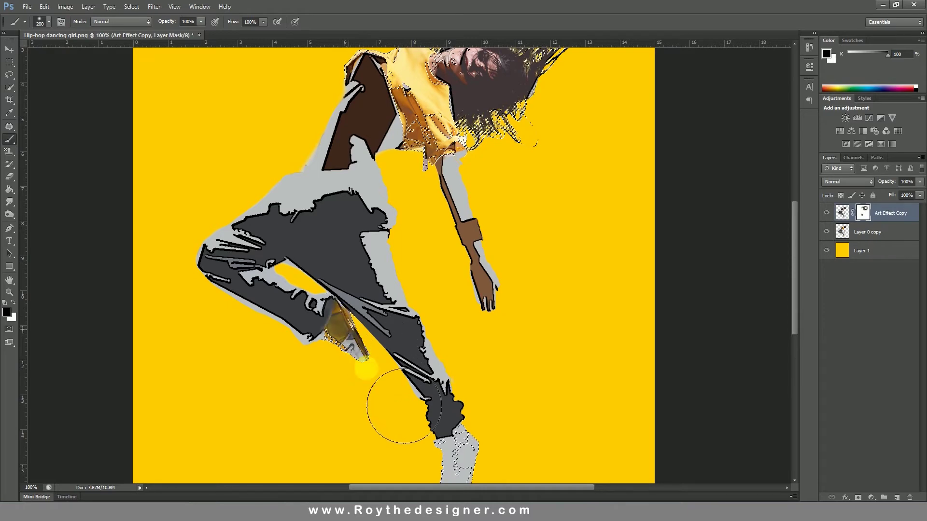
{"action": "left_click_drag", "start_coordinate": [522, 375], "coordinate": [501, 225]}
{"action": "left_click_drag", "start_coordinate": [442, 304], "coordinate": [476, 379]}
{"action": "mouse_move", "coordinate": [415, 333]}
{"action": "left_mouse_down"}
{"action": "mouse_move", "coordinate": [453, 372]}
{"action": "mouse_move", "coordinate": [476, 372]}
{"action": "mouse_move", "coordinate": [475, 329]}
{"action": "left_mouse_up"}
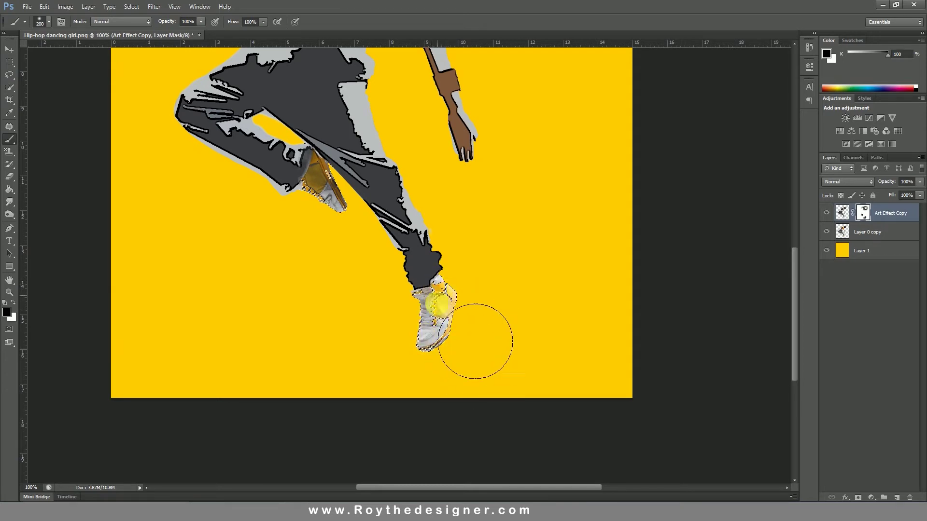
Resize the brush to about 127 px.
{"action": "left_click_drag", "start_coordinate": [447, 309], "coordinate": [490, 310]}
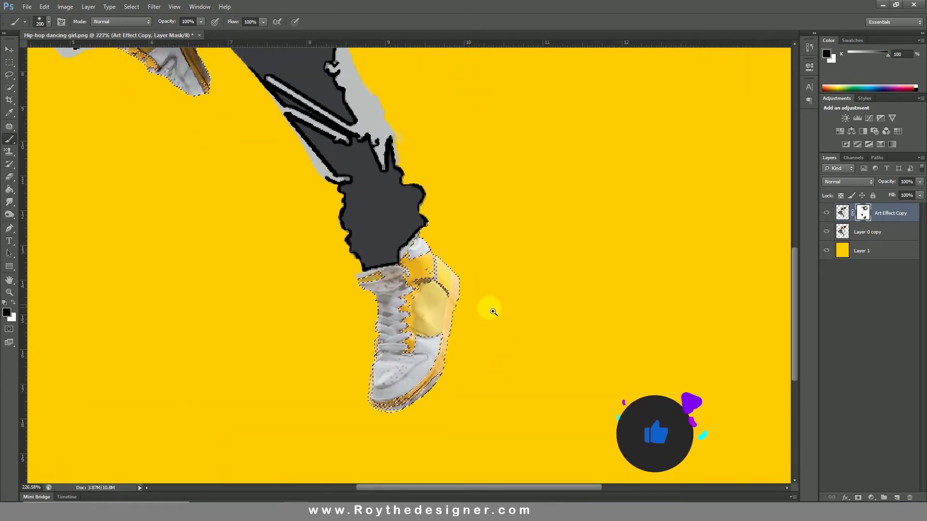
{"action": "right_click", "coordinate": [543, 401]}
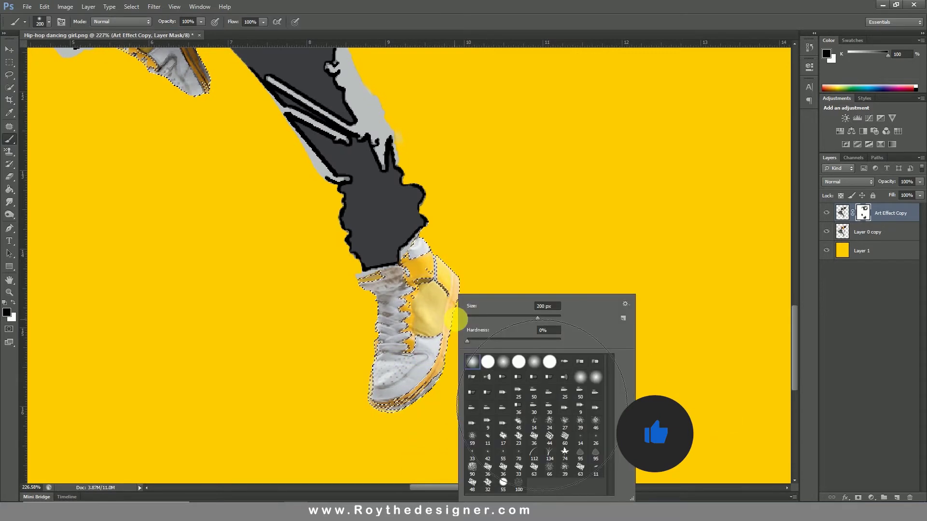
{"action": "left_click_drag", "start_coordinate": [520, 319], "coordinate": [513, 318]}
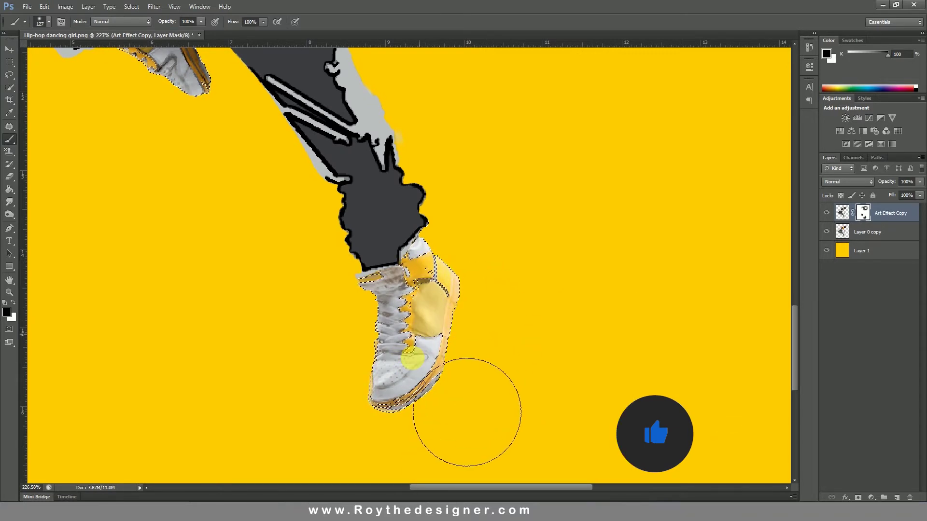
{"action": "scroll", "coordinate": [485, 390], "scroll_direction": "up", "scroll_amount": 2}
{"action": "scroll", "coordinate": [408, 213], "scroll_direction": "up", "scroll_amount": 3}
{"action": "scroll", "coordinate": [420, 263], "scroll_direction": "up", "scroll_amount": 3}
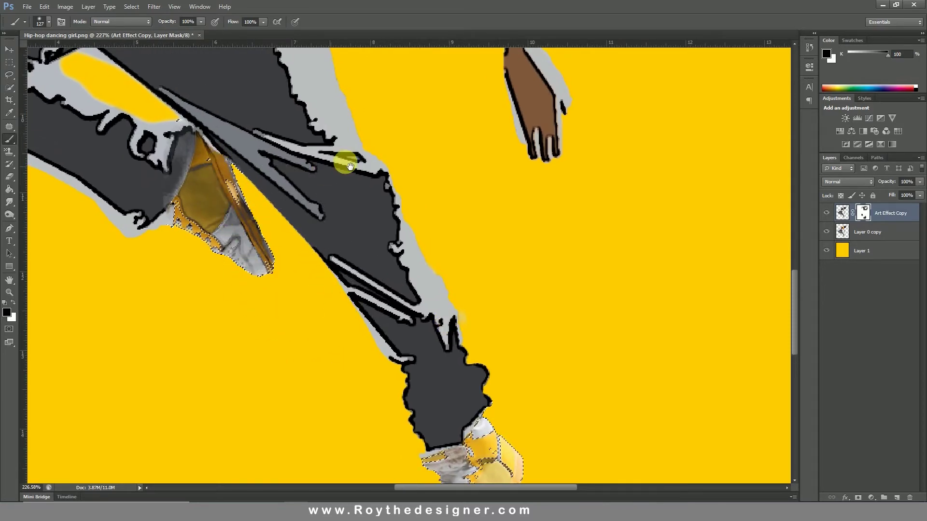
Paint the mask over the hair edge and shirt to reveal the photo's texture.
{"action": "left_click_drag", "start_coordinate": [348, 164], "coordinate": [406, 343]}
{"action": "scroll", "coordinate": [452, 269], "scroll_direction": "up", "scroll_amount": 3}
{"action": "scroll", "coordinate": [483, 182], "scroll_direction": "up", "scroll_amount": 4}
{"action": "scroll", "coordinate": [498, 244], "scroll_direction": "up", "scroll_amount": 2}
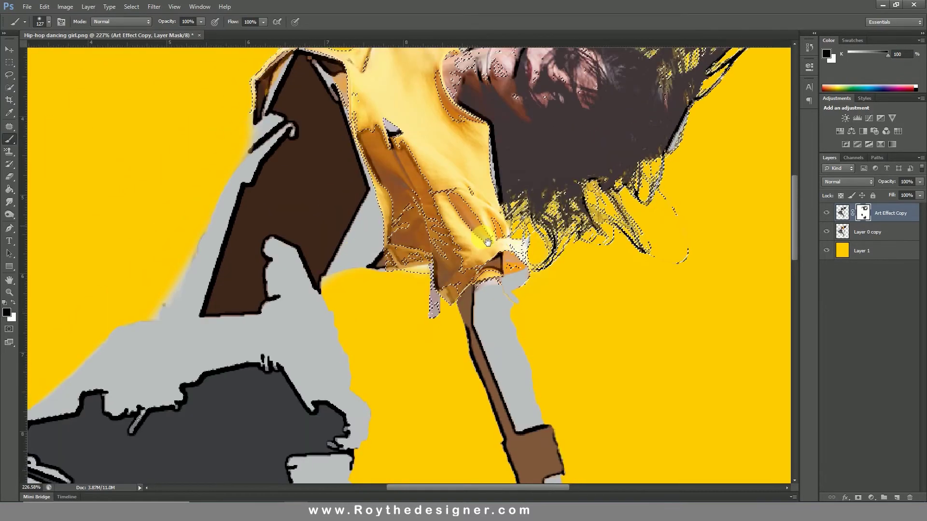
{"action": "left_click_drag", "start_coordinate": [540, 251], "coordinate": [526, 237]}
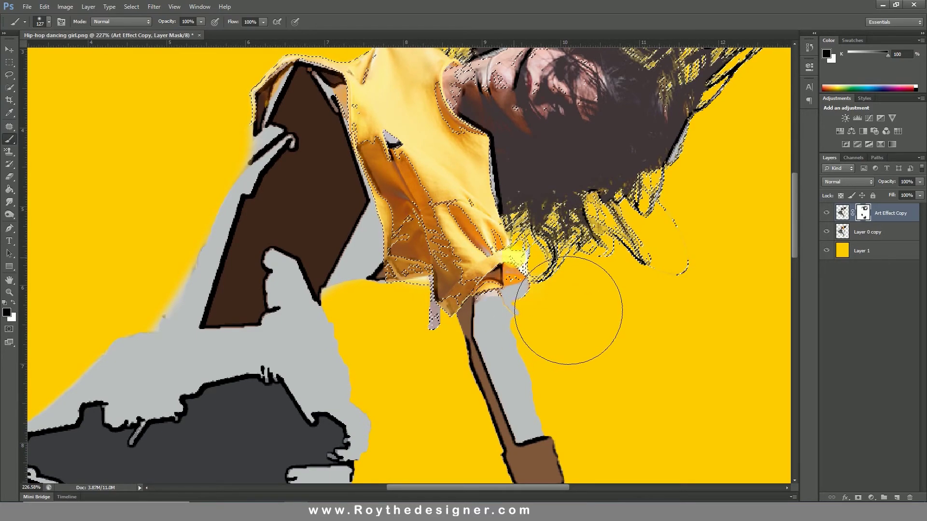
{"action": "left_click_drag", "start_coordinate": [472, 167], "coordinate": [505, 285]}
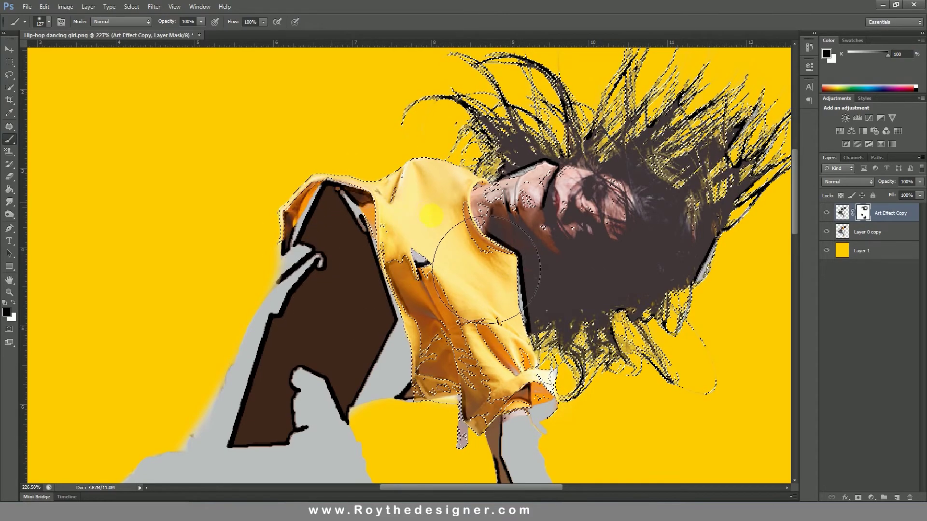
{"action": "left_click_drag", "start_coordinate": [491, 281], "coordinate": [533, 401]}
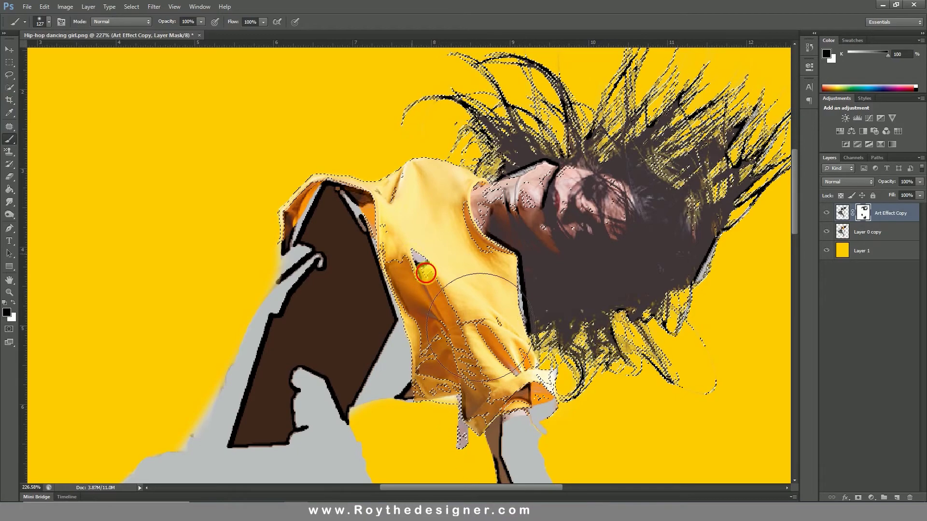
{"action": "left_click", "coordinate": [131, 6]}
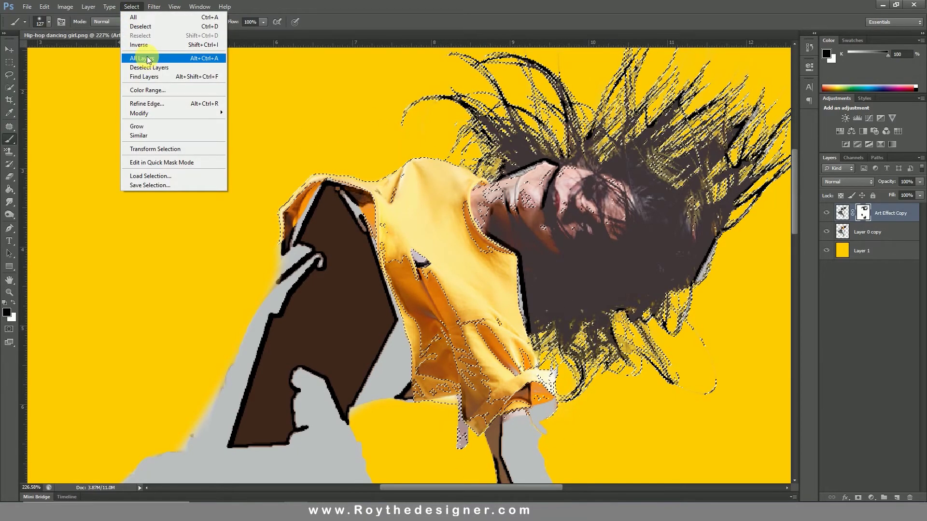
Deselect and paint the mask over the hair and face to show photo detail.
{"action": "left_click", "coordinate": [145, 26]}
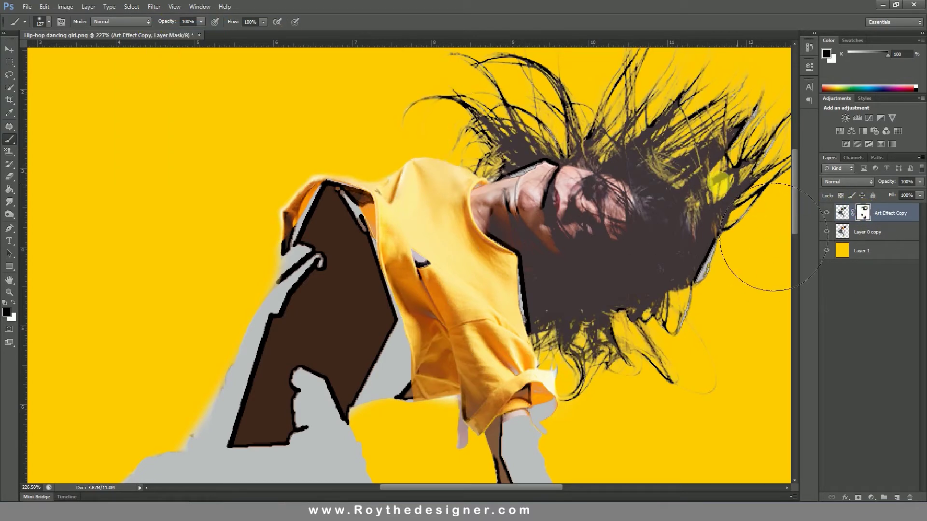
{"action": "left_click_drag", "start_coordinate": [710, 183], "coordinate": [715, 136]}
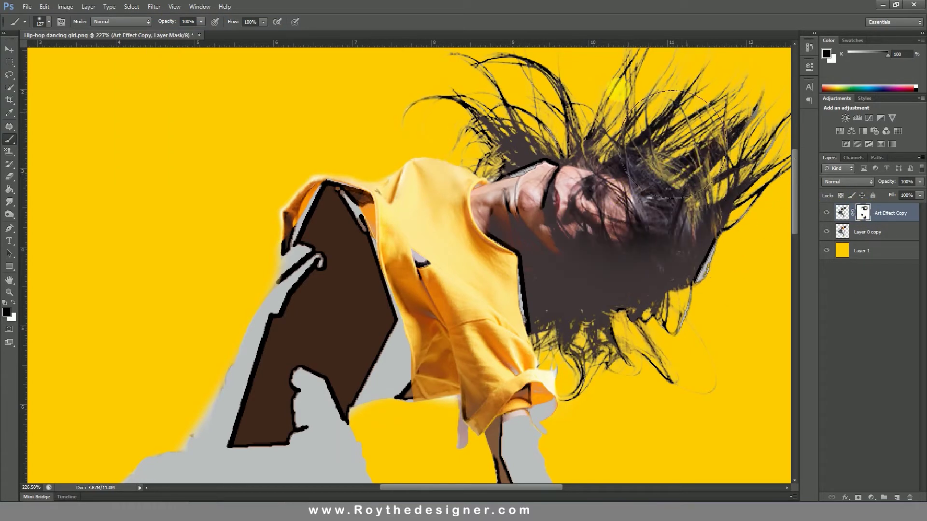
{"action": "left_click_drag", "start_coordinate": [599, 151], "coordinate": [516, 180]}
{"action": "mouse_move", "coordinate": [612, 160]}
{"action": "left_mouse_down"}
{"action": "mouse_move", "coordinate": [426, 154]}
{"action": "mouse_move", "coordinate": [544, 262]}
{"action": "mouse_move", "coordinate": [497, 244]}
{"action": "mouse_move", "coordinate": [531, 300]}
{"action": "mouse_move", "coordinate": [628, 217]}
{"action": "mouse_move", "coordinate": [673, 372]}
{"action": "mouse_move", "coordinate": [636, 219]}
{"action": "left_mouse_up"}
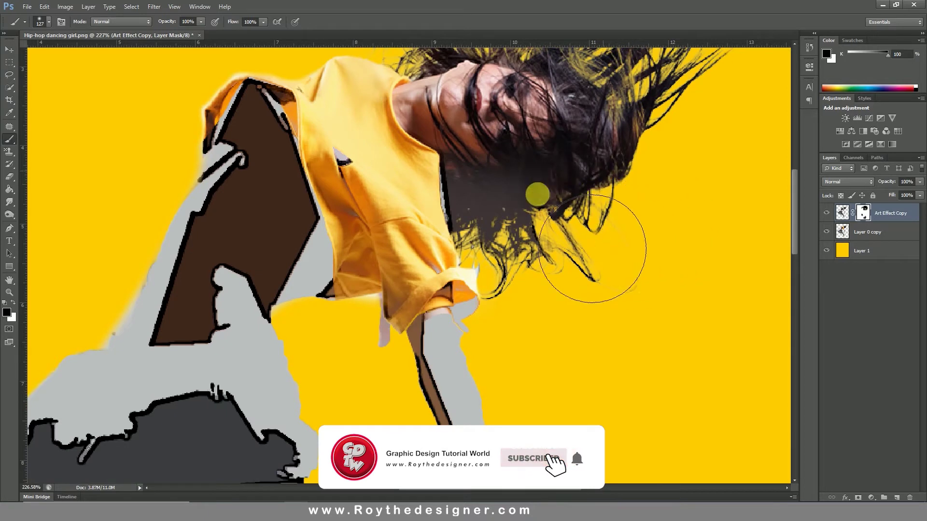
{"action": "mouse_move", "coordinate": [536, 192]}
{"action": "left_mouse_down"}
{"action": "mouse_move", "coordinate": [476, 172]}
{"action": "mouse_move", "coordinate": [479, 183]}
{"action": "left_mouse_up"}
Shrink the brush to 57 px and mask the grey patch at the sleeve cuff.
{"action": "right_click", "coordinate": [534, 238]}
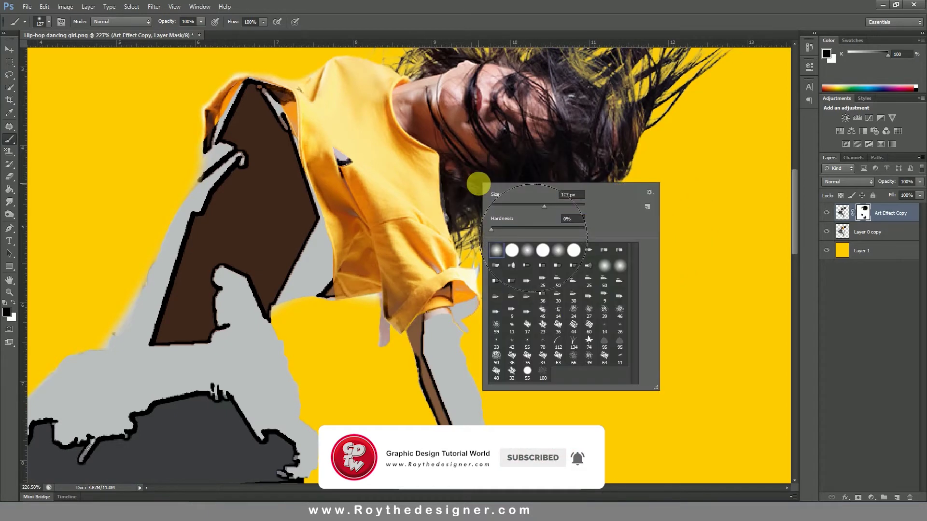
{"action": "left_click_drag", "start_coordinate": [526, 205], "coordinate": [517, 206]}
{"action": "left_click", "coordinate": [444, 219]}
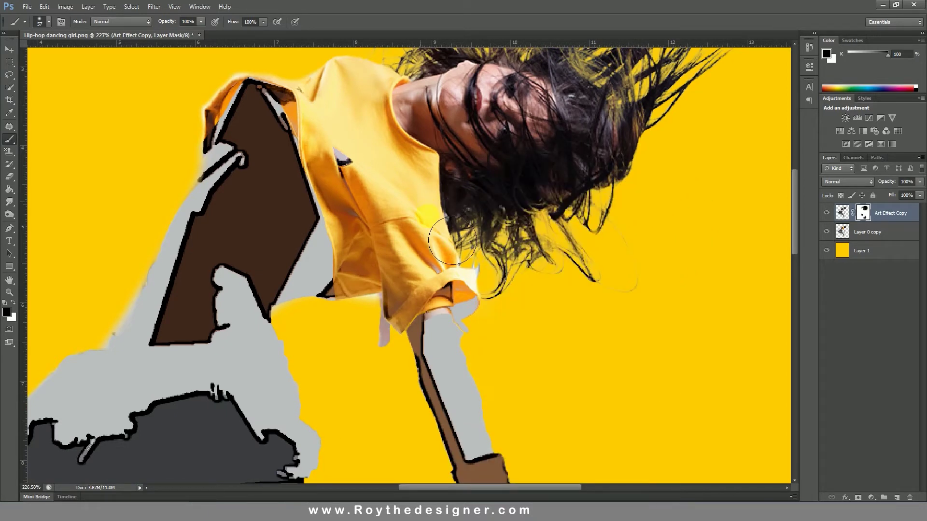
{"action": "mouse_move", "coordinate": [461, 256]}
{"action": "left_mouse_down"}
{"action": "mouse_move", "coordinate": [509, 277]}
{"action": "mouse_move", "coordinate": [461, 292]}
{"action": "left_mouse_up"}
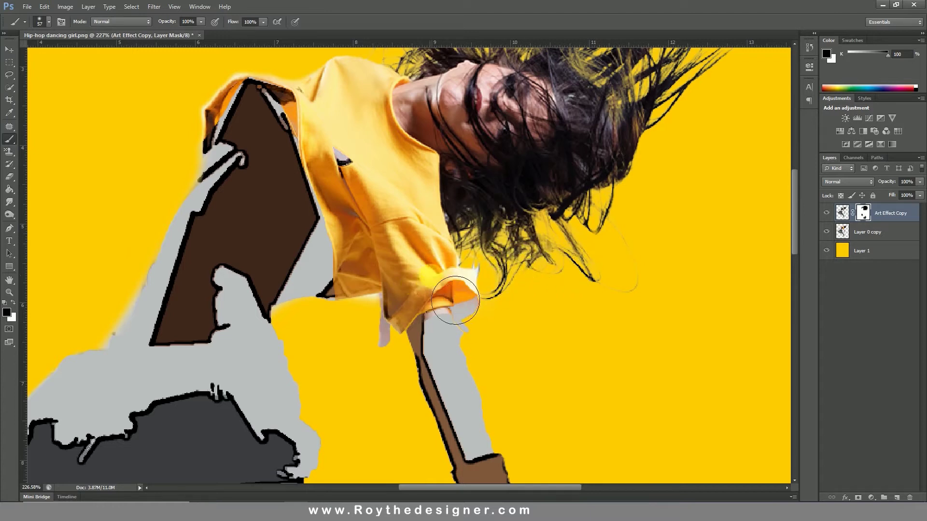
{"action": "mouse_move", "coordinate": [428, 321]}
{"action": "left_mouse_down"}
{"action": "mouse_move", "coordinate": [372, 183]}
{"action": "mouse_move", "coordinate": [460, 253]}
{"action": "left_mouse_up"}
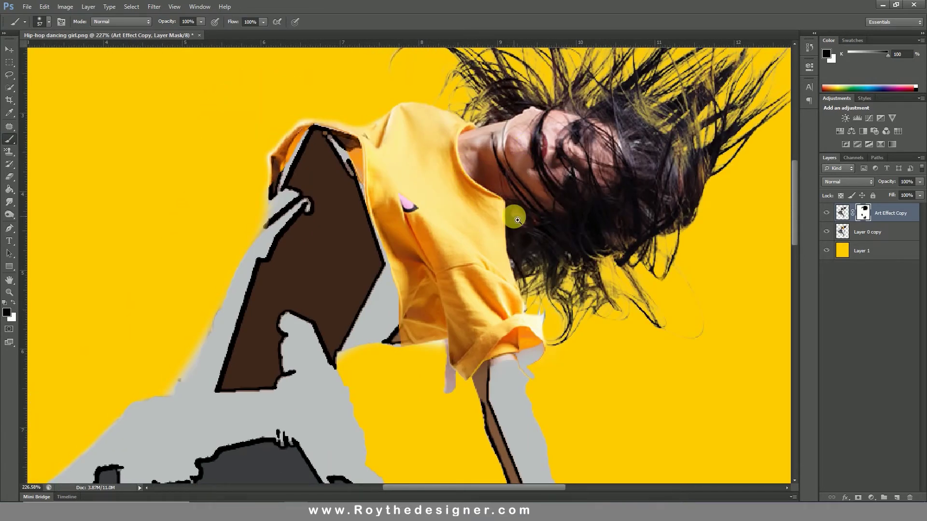
Mask out the art outline along the top and edge of the shoulder.
{"action": "left_click_drag", "start_coordinate": [532, 214], "coordinate": [551, 241]}
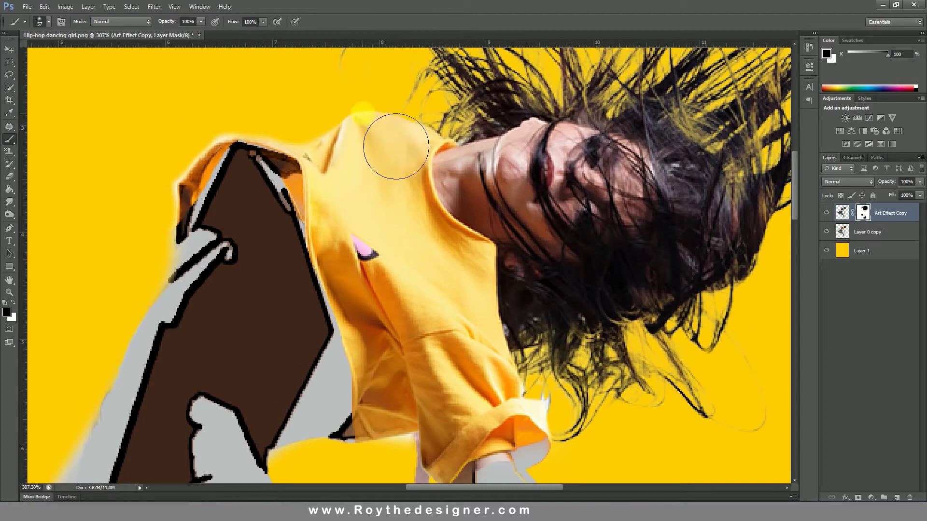
{"action": "scroll", "coordinate": [483, 285], "scroll_direction": "down", "scroll_amount": 2}
{"action": "scroll", "coordinate": [531, 260], "scroll_direction": "down", "scroll_amount": 2}
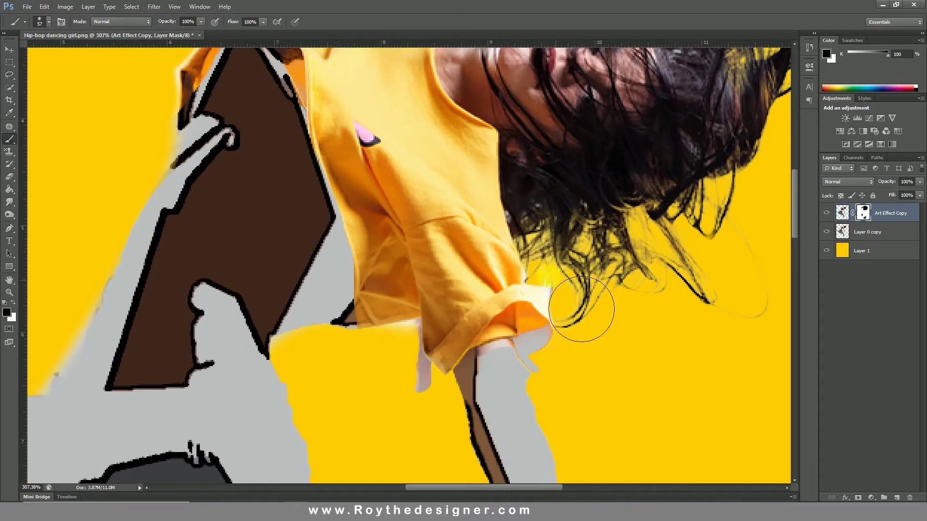
{"action": "scroll", "coordinate": [536, 232], "scroll_direction": "down", "scroll_amount": 1}
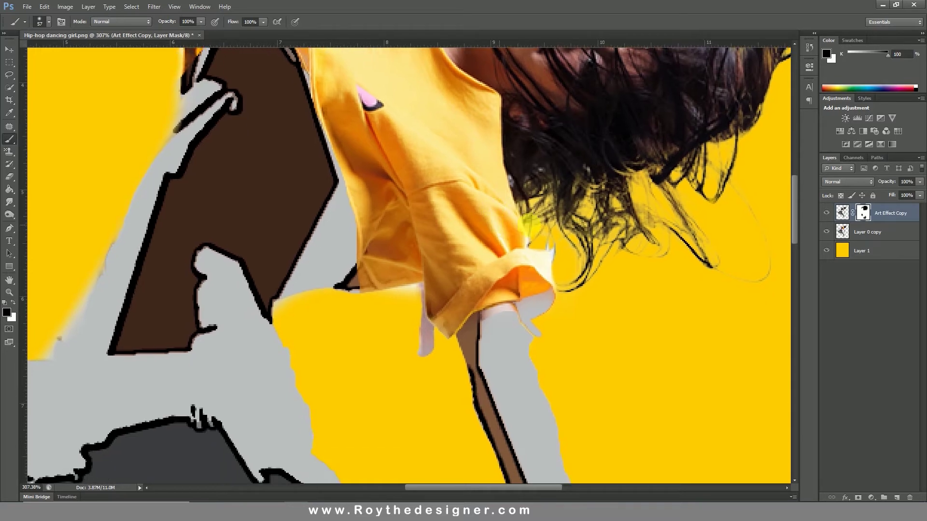
{"action": "left_click_drag", "start_coordinate": [408, 164], "coordinate": [465, 299]}
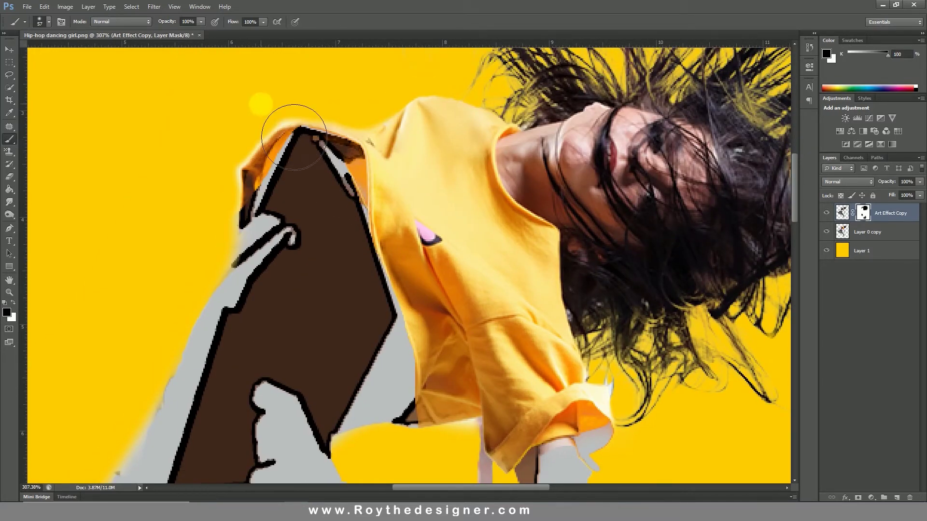
{"action": "mouse_move", "coordinate": [285, 156]}
{"action": "left_mouse_down"}
{"action": "mouse_move", "coordinate": [325, 140]}
{"action": "mouse_move", "coordinate": [400, 141]}
{"action": "left_mouse_up"}
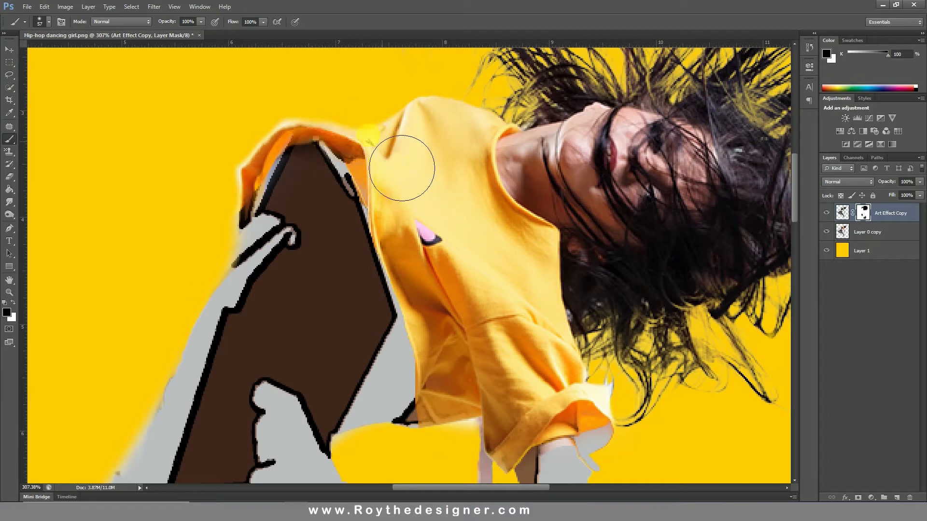
{"action": "left_click_drag", "start_coordinate": [352, 124], "coordinate": [299, 145]}
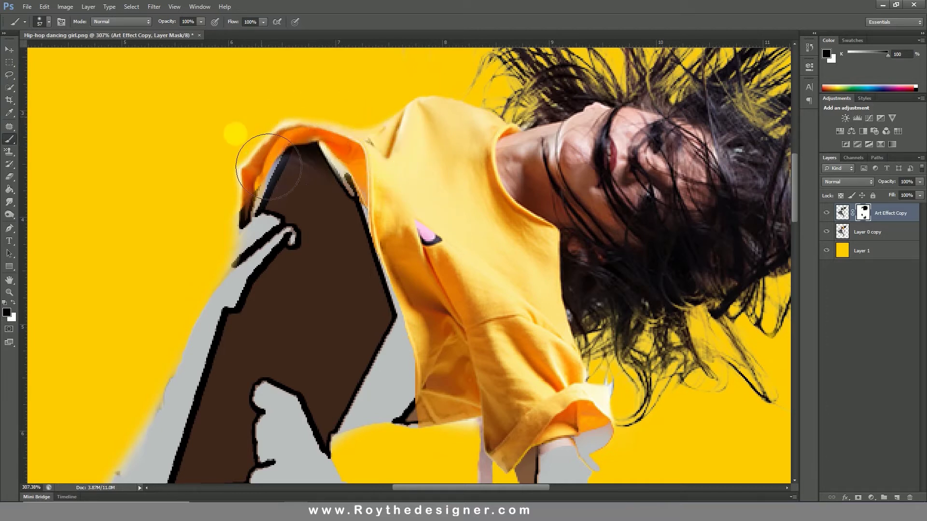
{"action": "left_click_drag", "start_coordinate": [251, 210], "coordinate": [293, 211]}
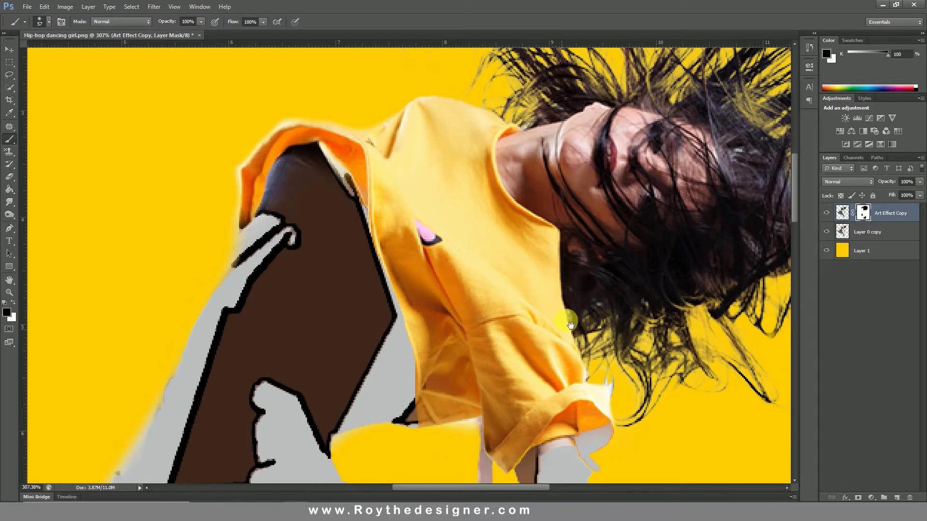
With a 24 px black brush, reveal the photo's shirt along the sleeve and cuff.
{"action": "left_click_drag", "start_coordinate": [570, 325], "coordinate": [562, 180]}
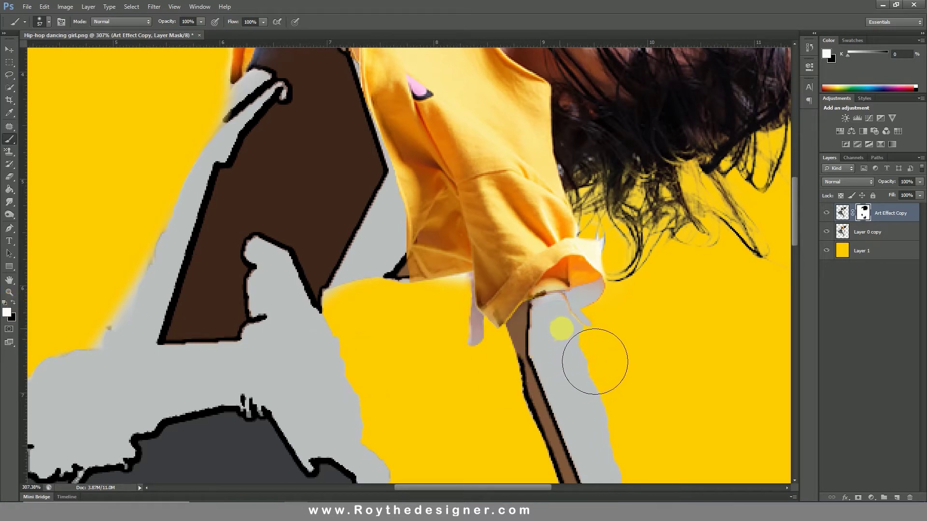
{"action": "left_click_drag", "start_coordinate": [562, 328], "coordinate": [454, 354]}
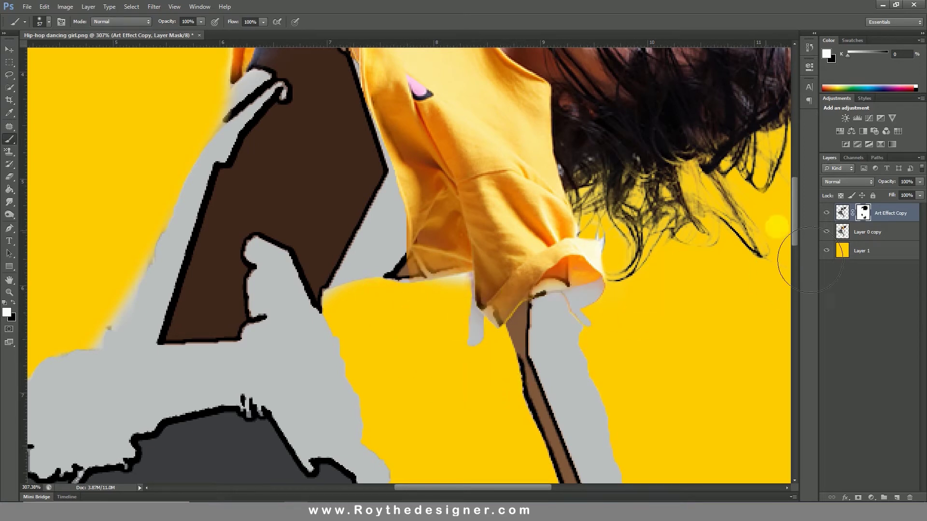
{"action": "right_click", "coordinate": [566, 211]}
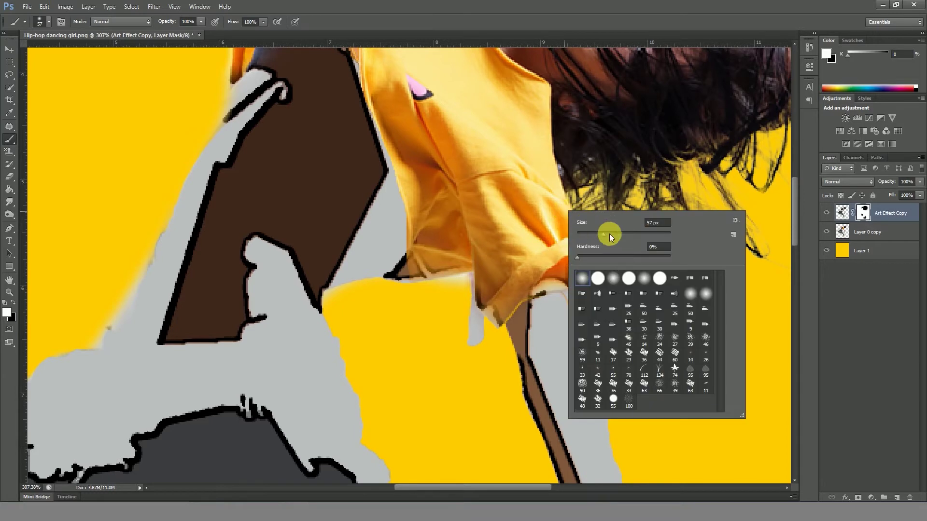
{"action": "left_click_drag", "start_coordinate": [590, 235], "coordinate": [588, 235]}
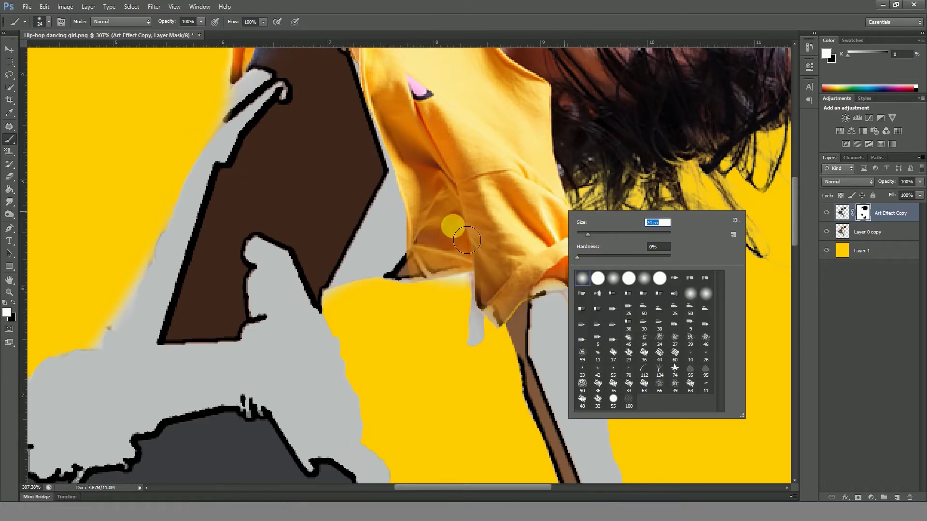
{"action": "left_click", "coordinate": [15, 304]}
{"action": "left_click_drag", "start_coordinate": [398, 292], "coordinate": [473, 274]}
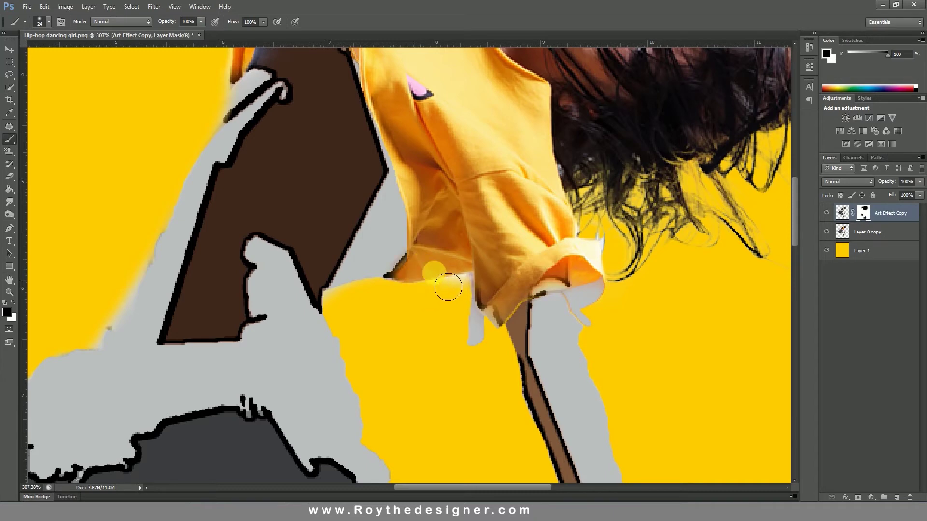
Mask the art effect along the shirt's left edge and the orange shoulder patch.
{"action": "mouse_move", "coordinate": [467, 186]}
{"action": "left_mouse_down"}
{"action": "mouse_move", "coordinate": [477, 225]}
{"action": "mouse_move", "coordinate": [441, 271]}
{"action": "left_mouse_up"}
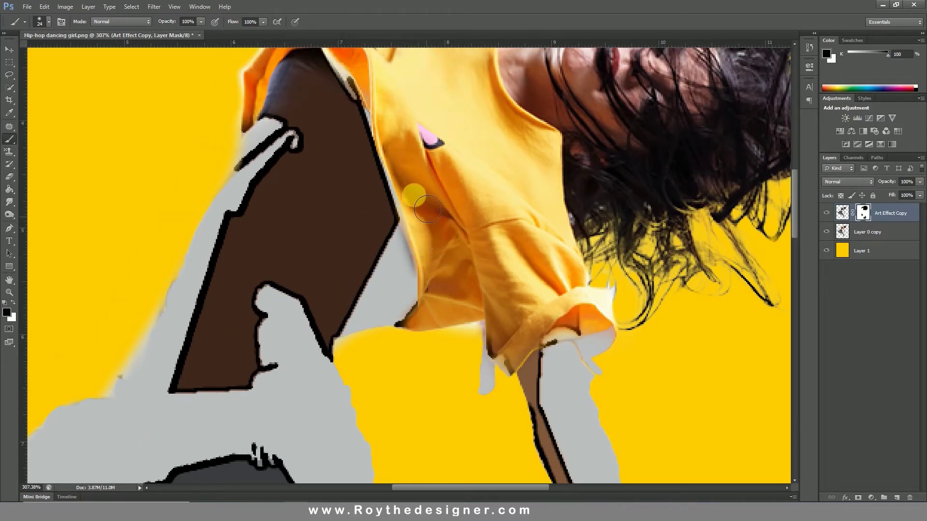
{"action": "left_click_drag", "start_coordinate": [413, 170], "coordinate": [447, 306]}
{"action": "left_click_drag", "start_coordinate": [440, 343], "coordinate": [448, 266]}
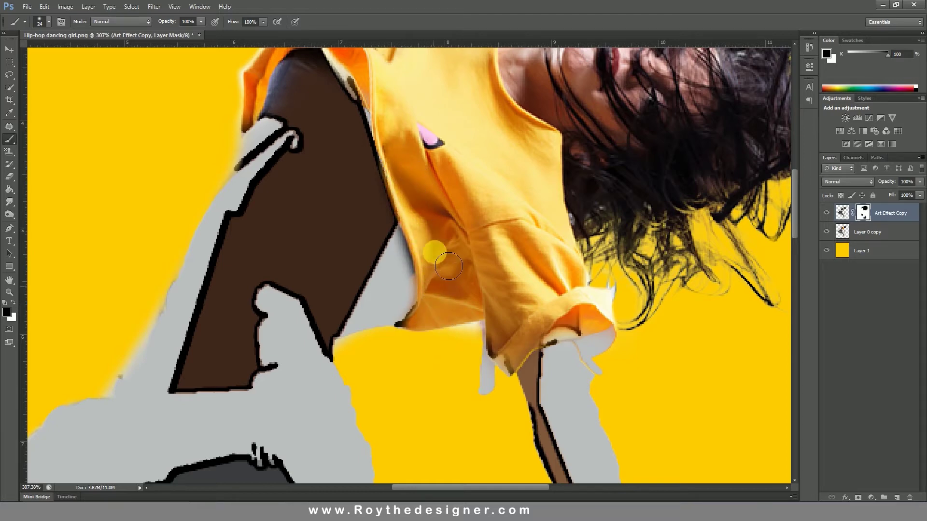
{"action": "left_click_drag", "start_coordinate": [432, 142], "coordinate": [435, 231]}
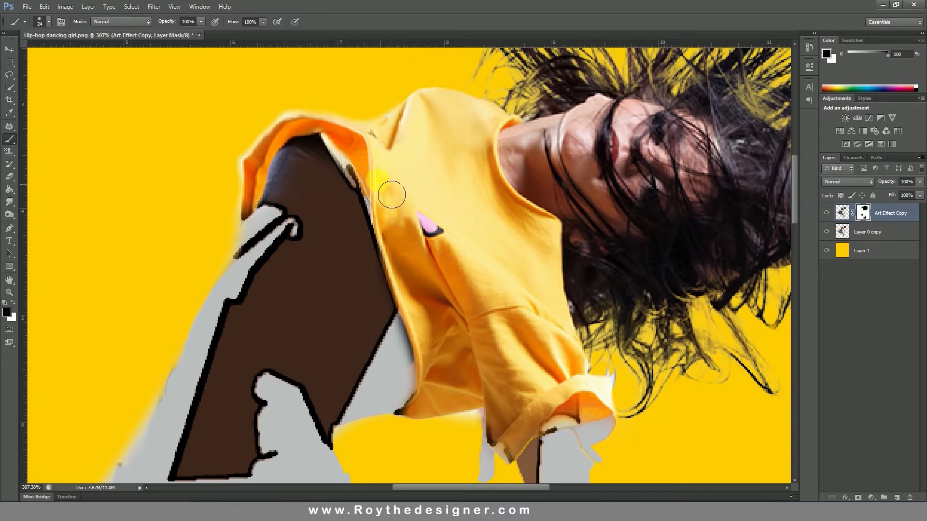
{"action": "left_click_drag", "start_coordinate": [357, 146], "coordinate": [382, 190]}
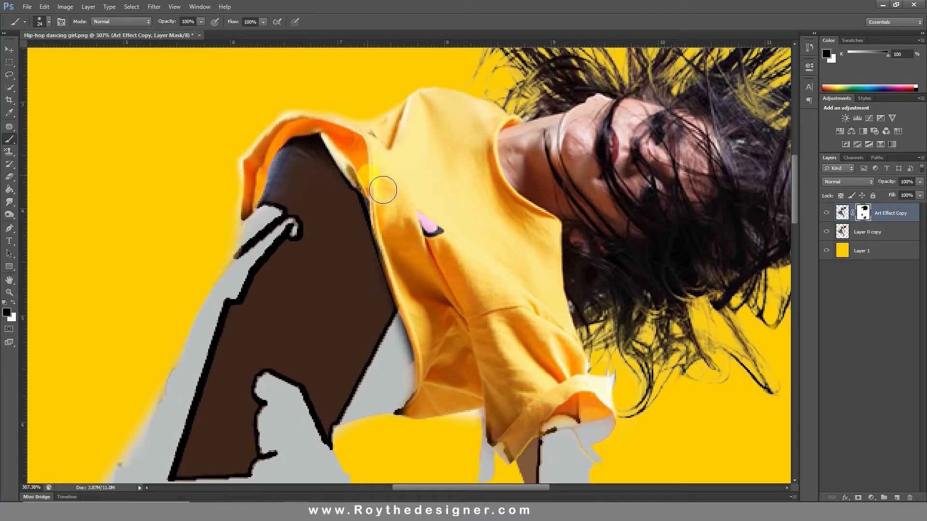
Reveal the photo's first shoe sole and edge and the second shoe's tongue.
{"action": "left_click_drag", "start_coordinate": [572, 189], "coordinate": [459, 238]}
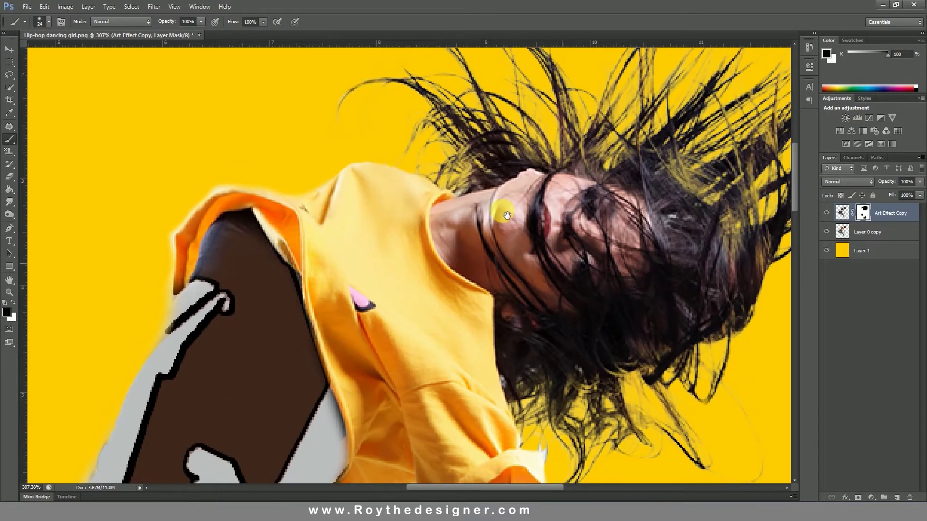
{"action": "left_click_drag", "start_coordinate": [603, 241], "coordinate": [554, 235]}
{"action": "left_click_drag", "start_coordinate": [533, 313], "coordinate": [555, 182]}
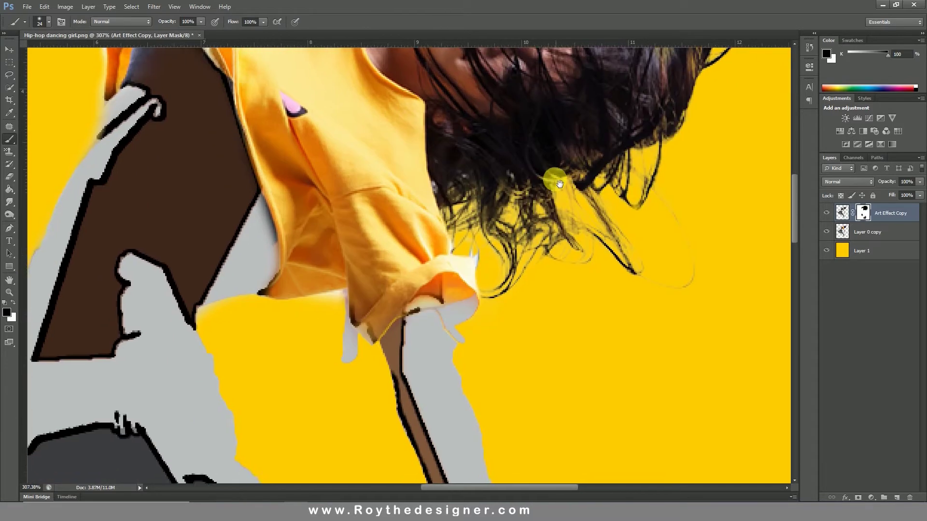
{"action": "mouse_move", "coordinate": [464, 289]}
{"action": "left_mouse_down"}
{"action": "mouse_move", "coordinate": [391, 367]}
{"action": "mouse_move", "coordinate": [440, 178]}
{"action": "mouse_move", "coordinate": [425, 296]}
{"action": "mouse_move", "coordinate": [474, 169]}
{"action": "left_mouse_up"}
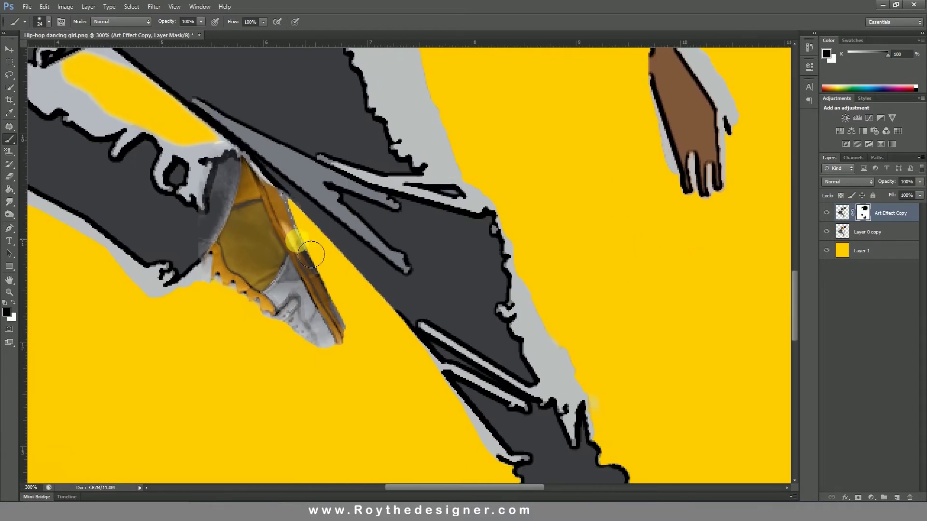
{"action": "left_click_drag", "start_coordinate": [312, 254], "coordinate": [314, 318]}
{"action": "mouse_move", "coordinate": [294, 256]}
{"action": "left_mouse_down"}
{"action": "mouse_move", "coordinate": [337, 335]}
{"action": "mouse_move", "coordinate": [324, 258]}
{"action": "mouse_move", "coordinate": [248, 186]}
{"action": "mouse_move", "coordinate": [252, 264]}
{"action": "mouse_move", "coordinate": [232, 279]}
{"action": "mouse_move", "coordinate": [275, 299]}
{"action": "mouse_move", "coordinate": [310, 335]}
{"action": "mouse_move", "coordinate": [368, 186]}
{"action": "left_mouse_up"}
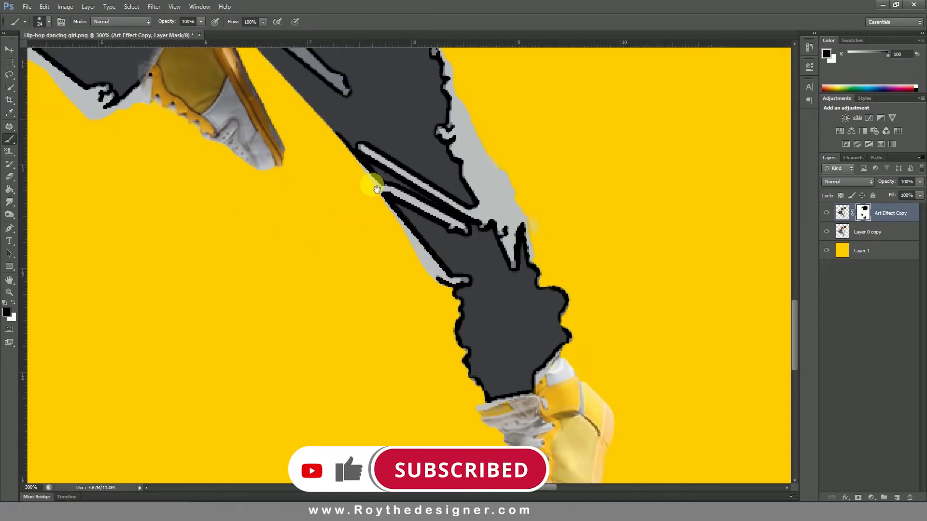
{"action": "left_click_drag", "start_coordinate": [553, 312], "coordinate": [495, 193]}
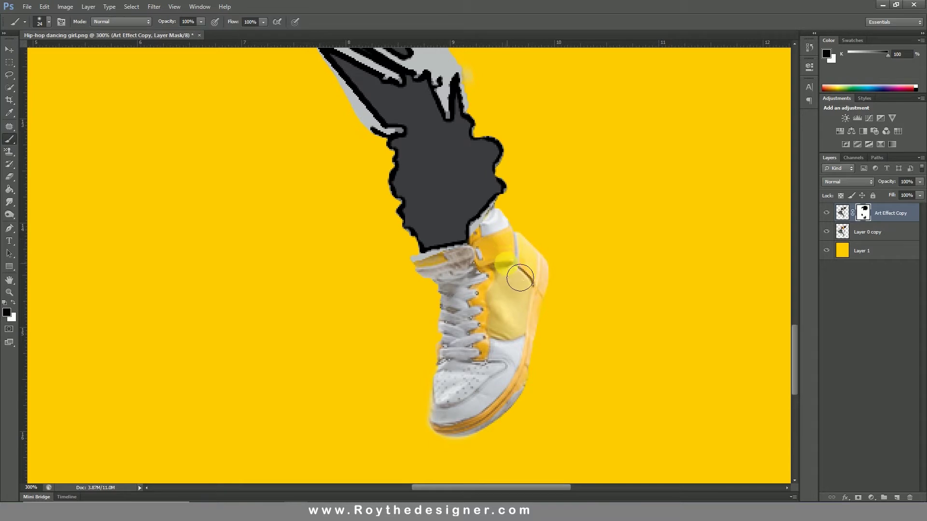
{"action": "left_click_drag", "start_coordinate": [488, 271], "coordinate": [455, 284]}
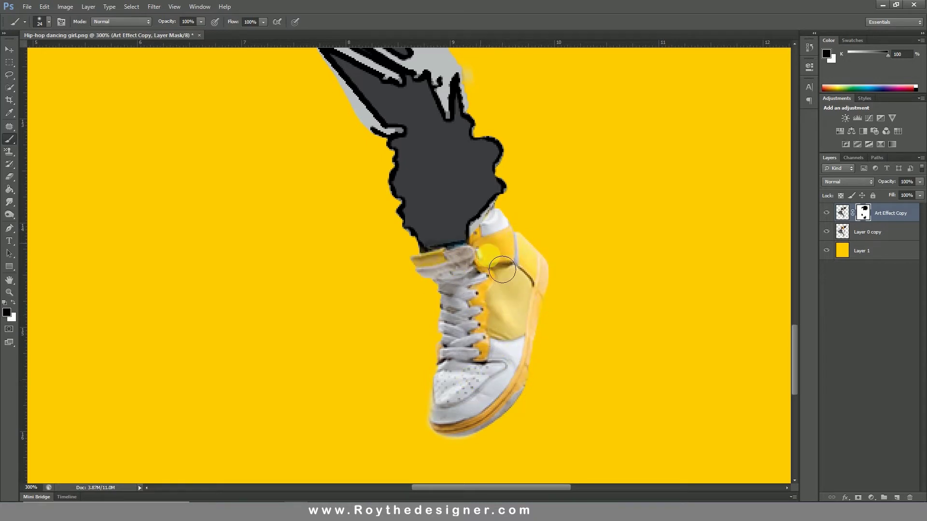
Load the dancer's outline as a selection and add a new layer above the yellow background.
{"action": "scroll", "coordinate": [572, 325], "scroll_direction": "down", "scroll_amount": 3}
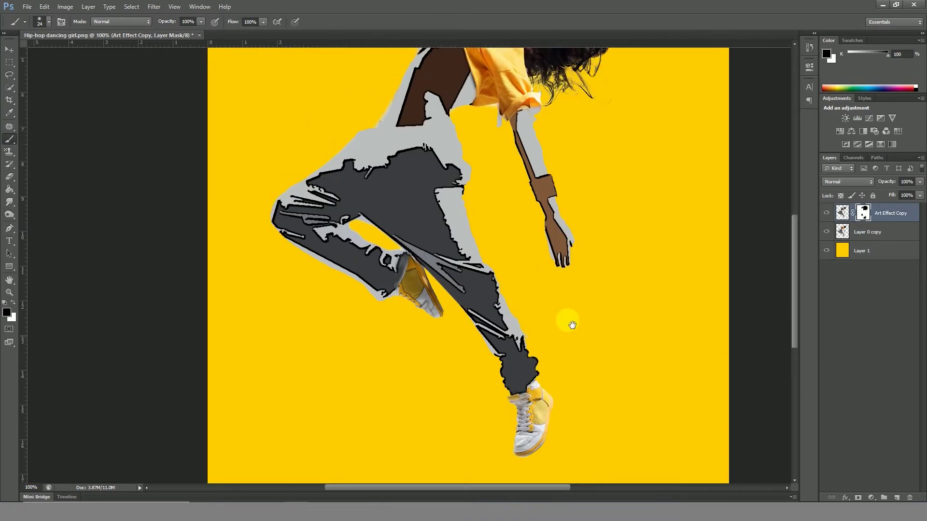
{"action": "scroll", "coordinate": [545, 266], "scroll_direction": "down", "scroll_amount": 1}
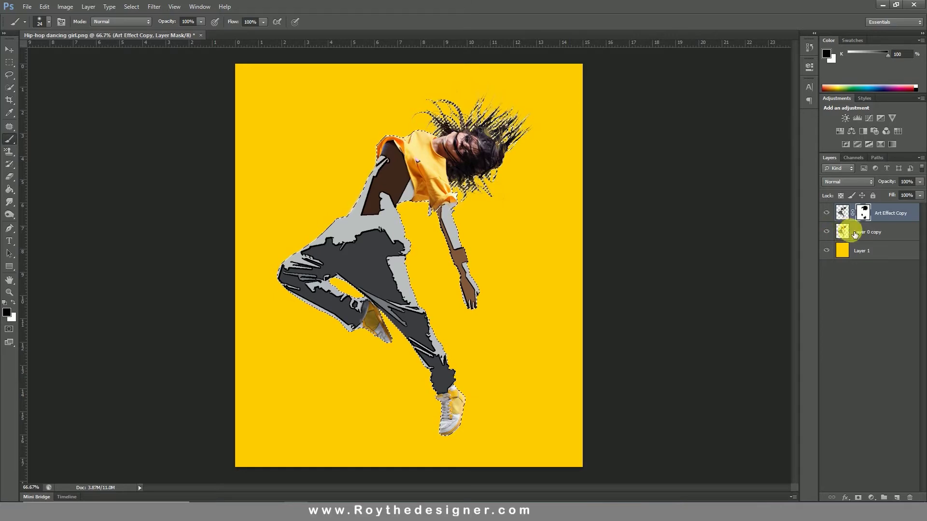
{"action": "left_click", "coordinate": [875, 233]}
{"action": "left_click", "coordinate": [888, 248]}
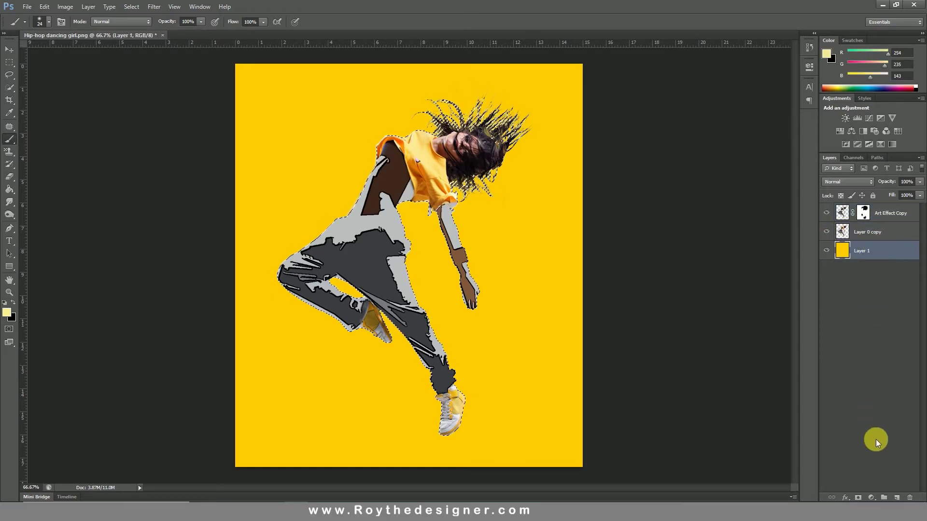
{"action": "left_click", "coordinate": [897, 498]}
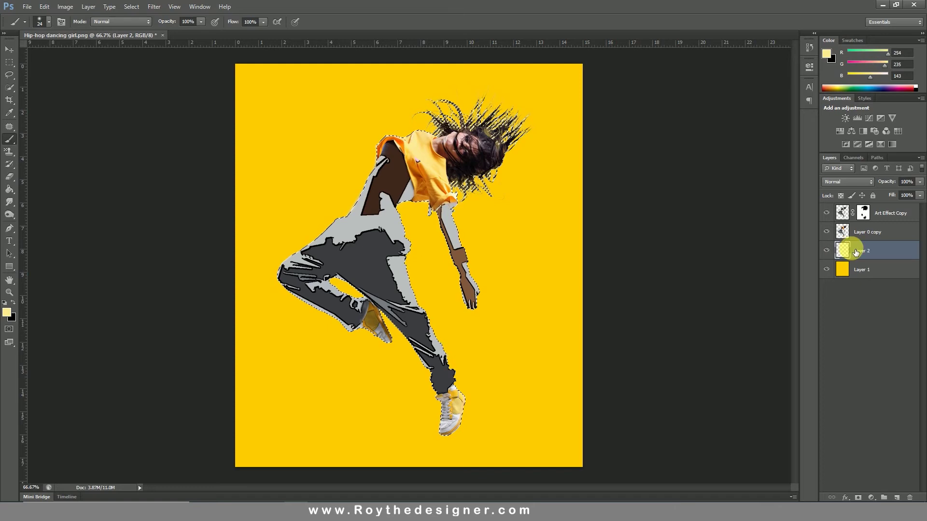
Fill the dancer-shaped selection with black on the new layer, then deselect.
{"action": "left_click", "coordinate": [13, 303]}
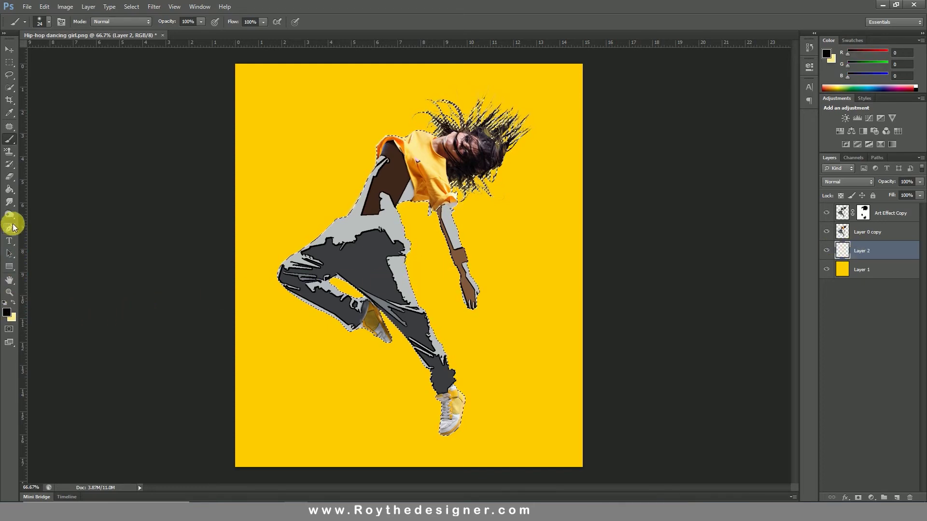
{"action": "left_click", "coordinate": [9, 189]}
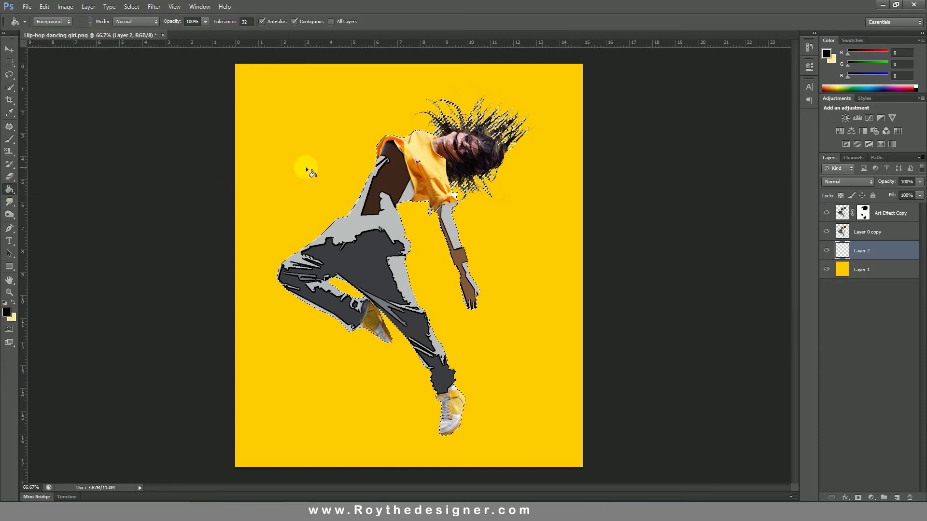
{"action": "left_click", "coordinate": [347, 195]}
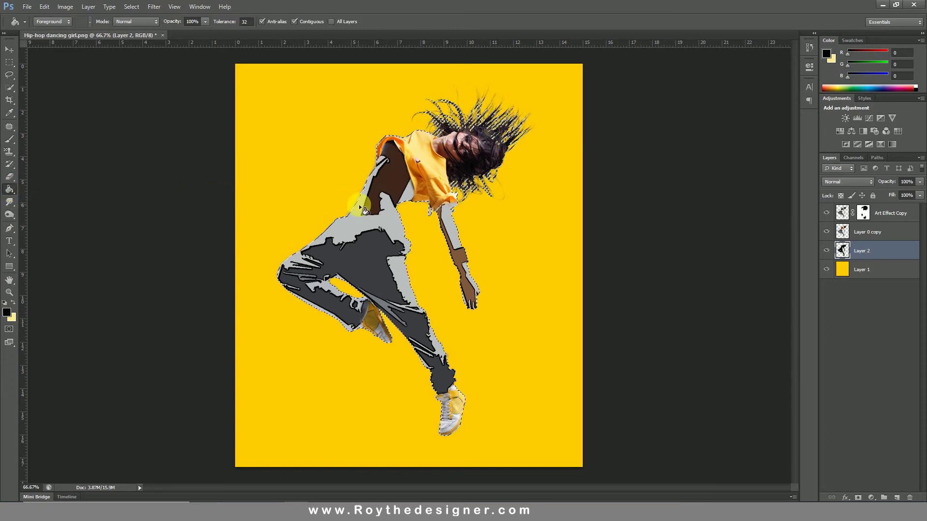
{"action": "left_click", "coordinate": [363, 210]}
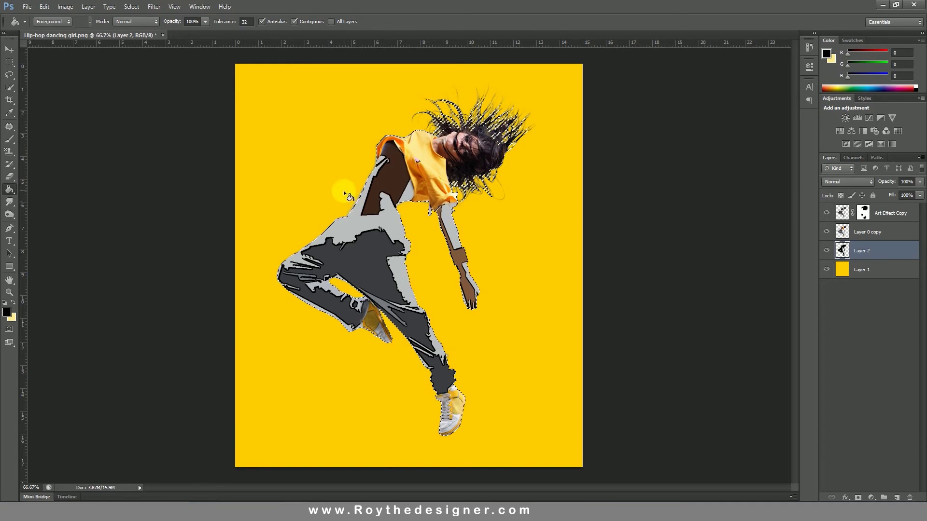
{"action": "left_click", "coordinate": [132, 7]}
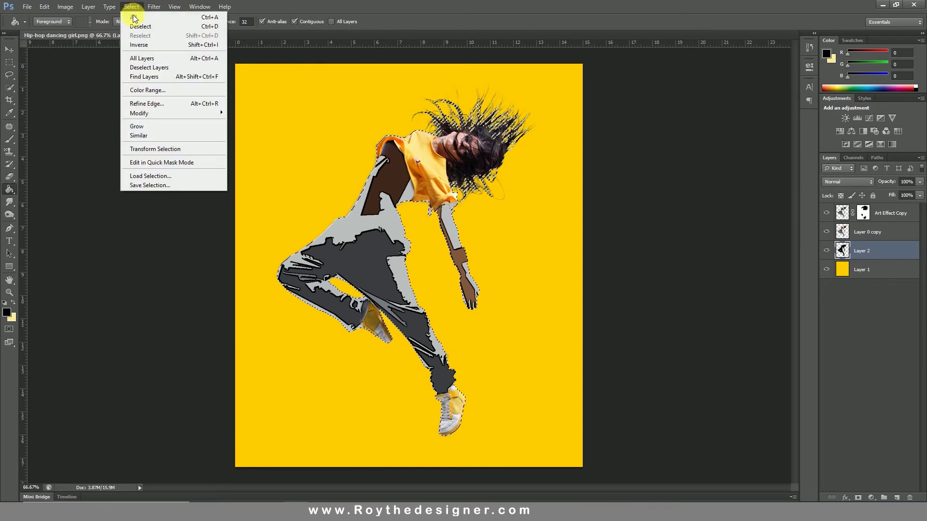
{"action": "left_click", "coordinate": [154, 27]}
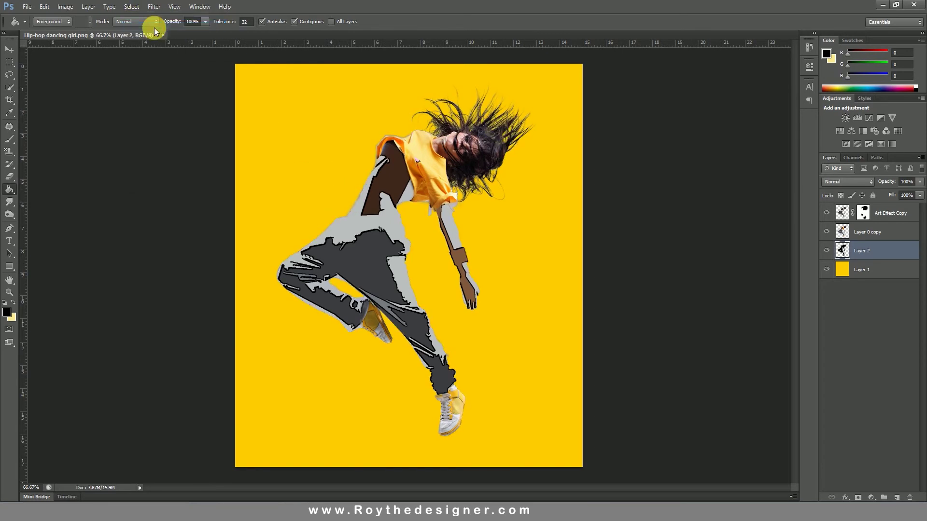
Nudge the black silhouette slightly left to form a shadow.
{"action": "left_click", "coordinate": [8, 51]}
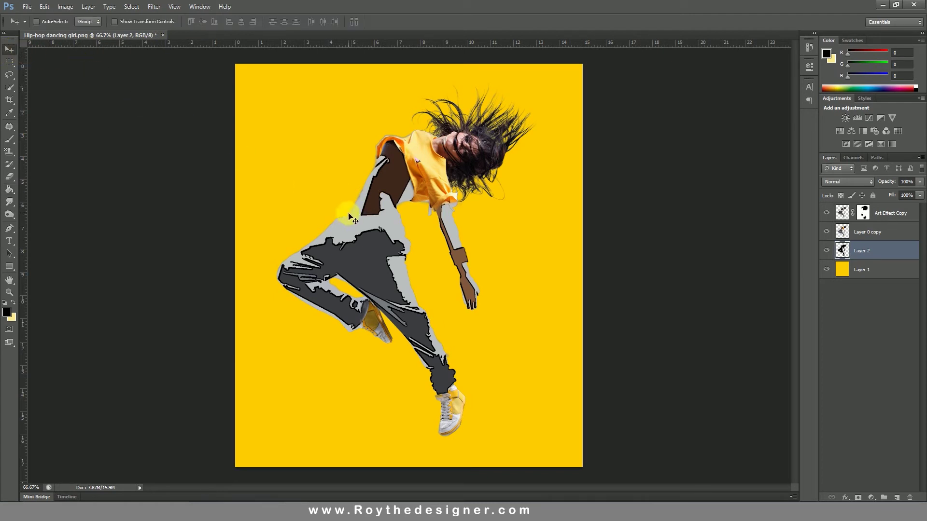
{"action": "key", "text": "shift+Left"}
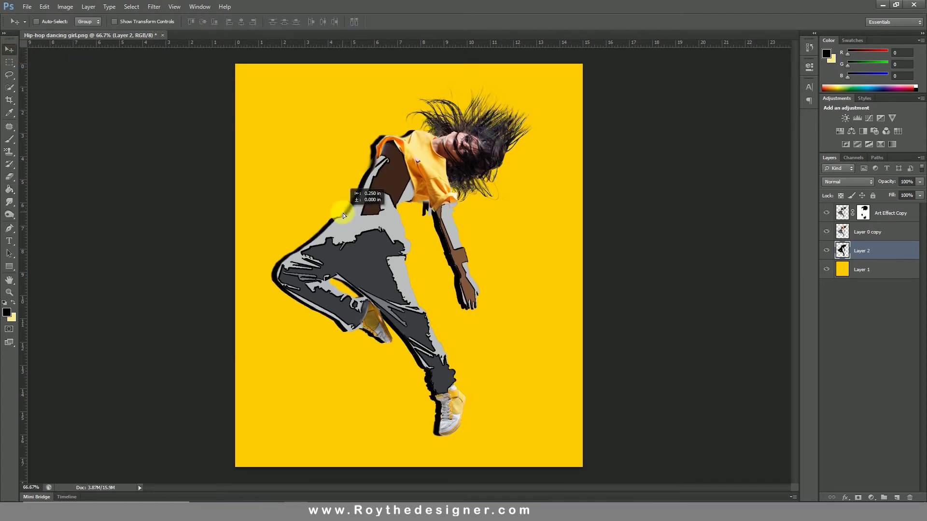
{"action": "key", "text": "Right"}
{"action": "key", "text": "Right"}
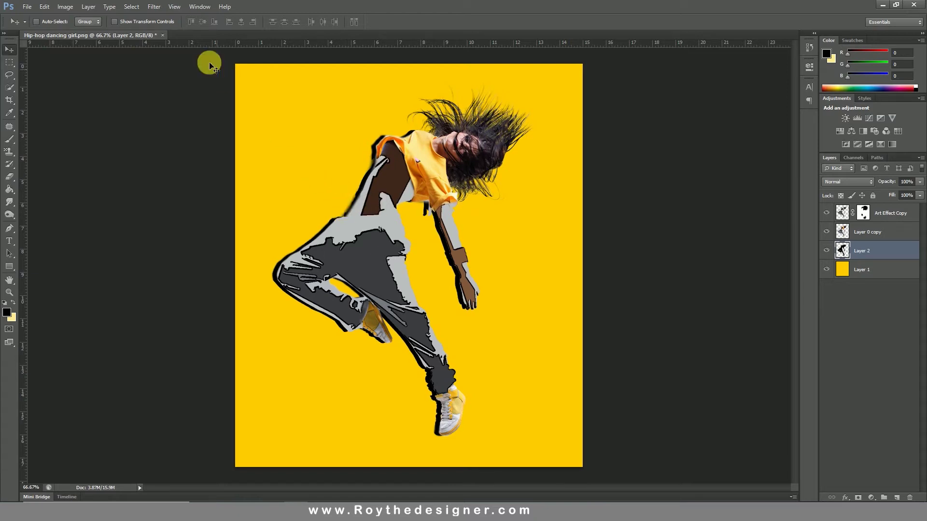
{"action": "left_click", "coordinate": [156, 7]}
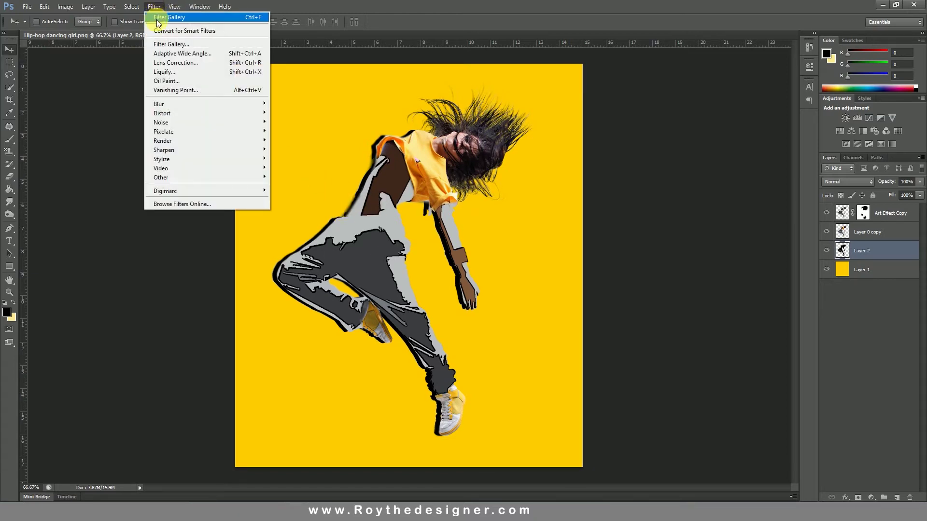
{"action": "mouse_move", "coordinate": [205, 103]}
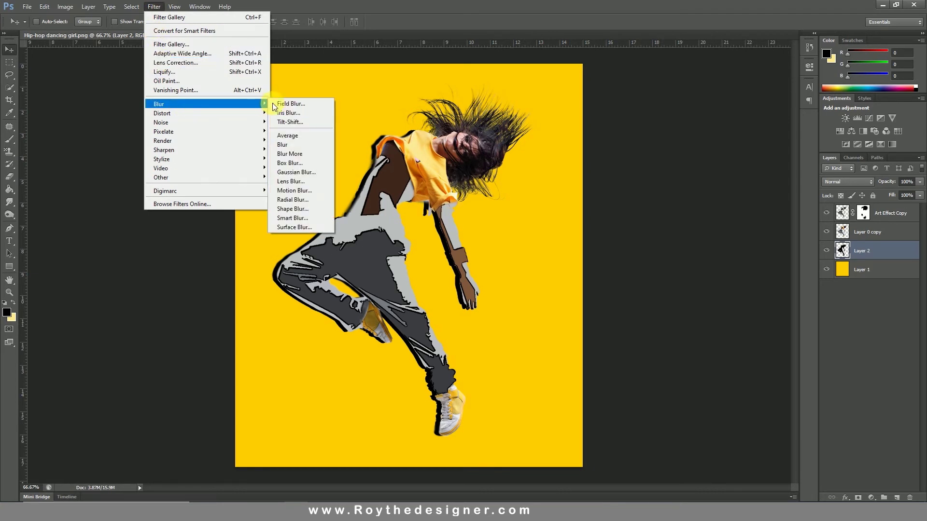
Blur the Layer 2 shadow with a 9.8 Gaussian Blur and lower its opacity to 45%.
{"action": "left_click", "coordinate": [295, 172]}
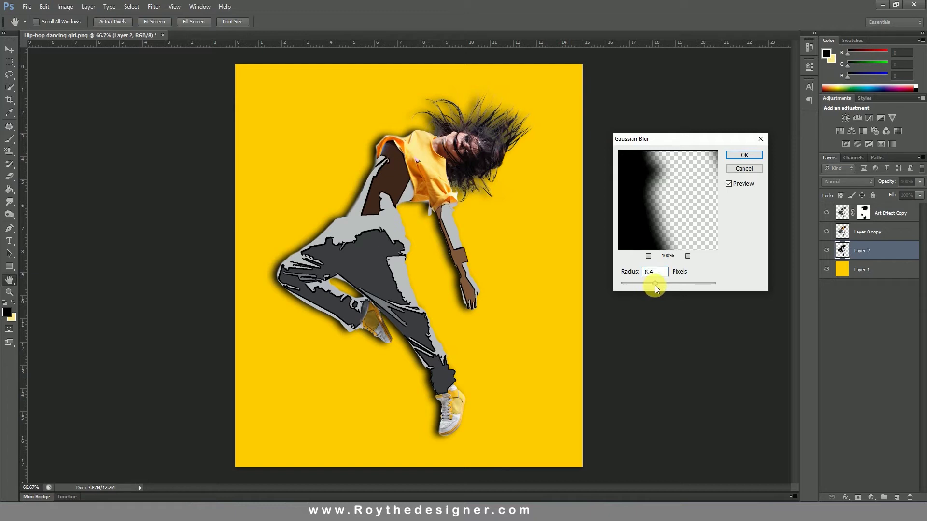
{"action": "left_click_drag", "start_coordinate": [655, 285], "coordinate": [655, 285]}
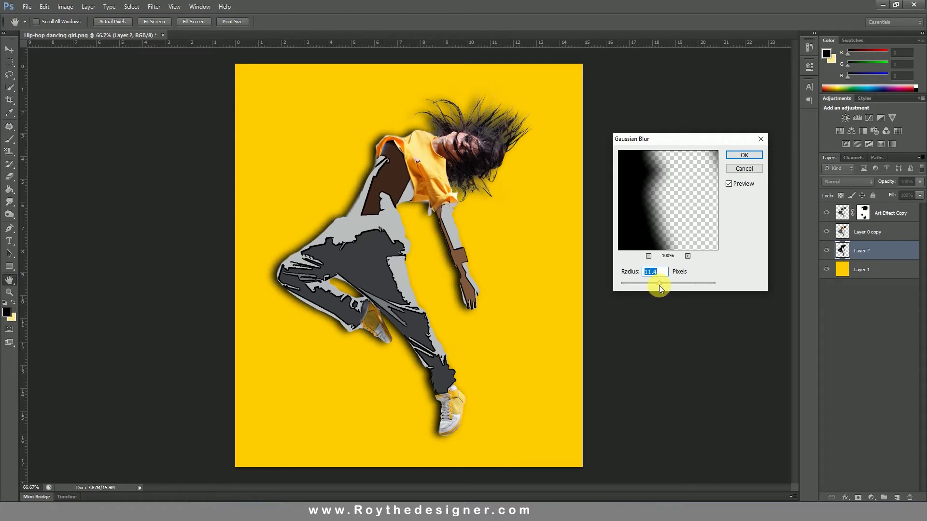
{"action": "left_click", "coordinate": [658, 286]}
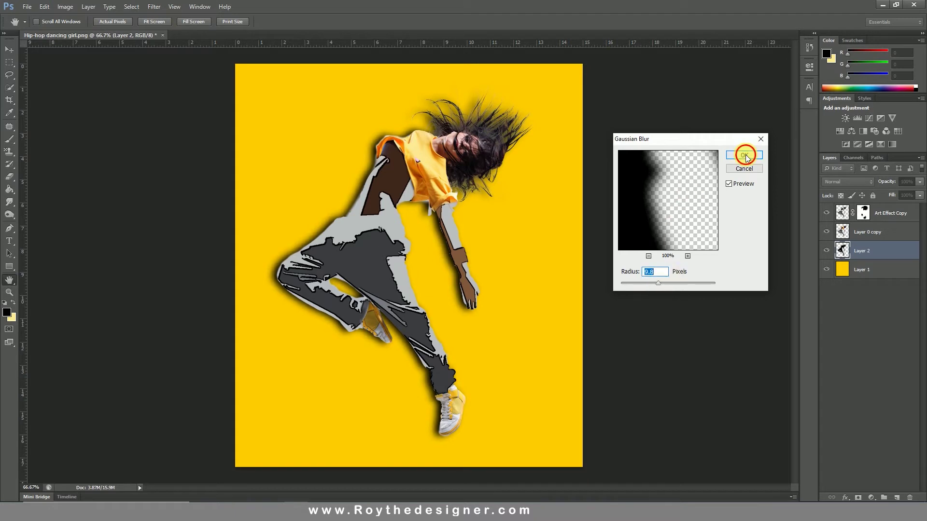
{"action": "left_click", "coordinate": [745, 155]}
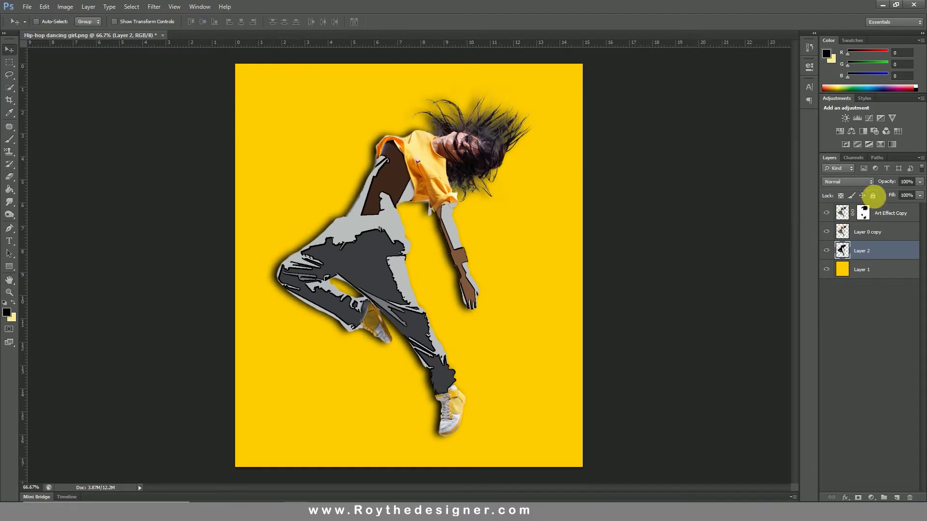
{"action": "left_click_drag", "start_coordinate": [894, 183], "coordinate": [871, 190]}
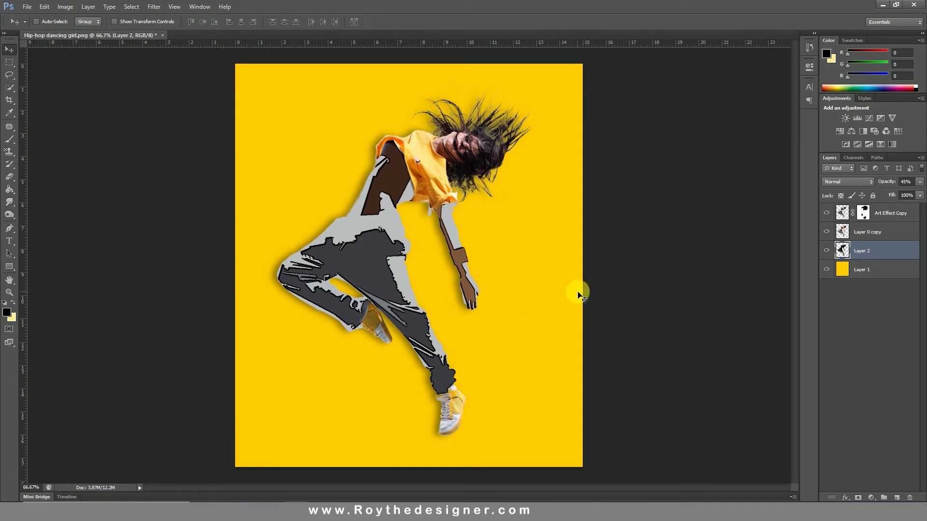
{"action": "left_click", "coordinate": [841, 213]}
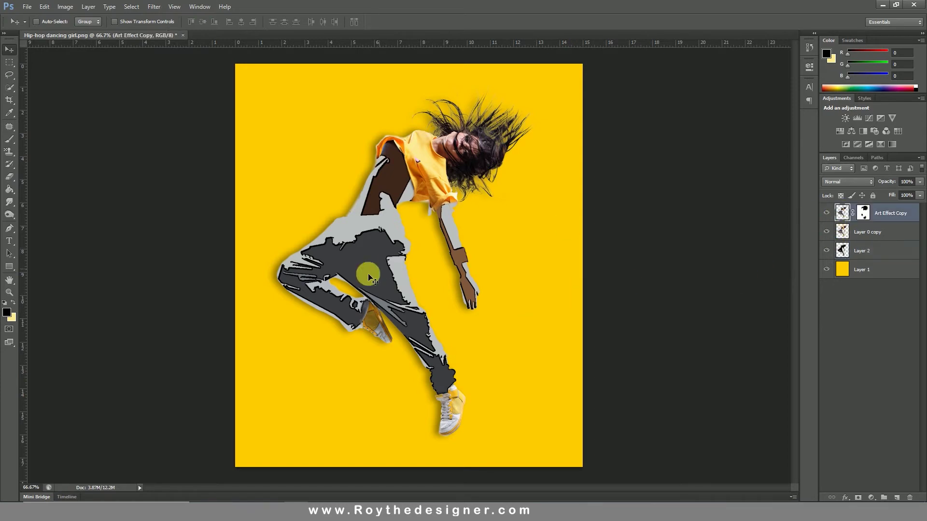
Load the Art Effect Copy outline as a selection and make white the foreground colour.
{"action": "left_click", "coordinate": [507, 264], "text": "ctrl"}
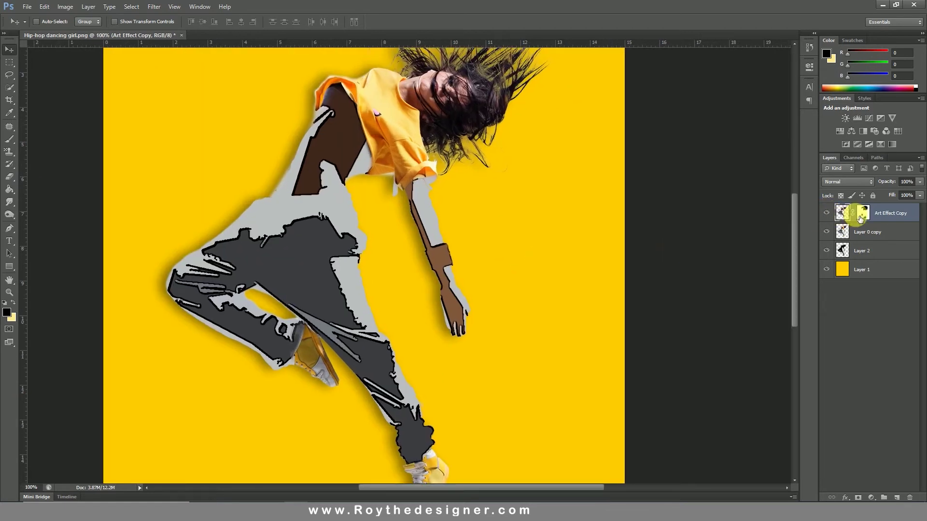
{"action": "left_click_drag", "start_coordinate": [849, 215], "coordinate": [304, 260]}
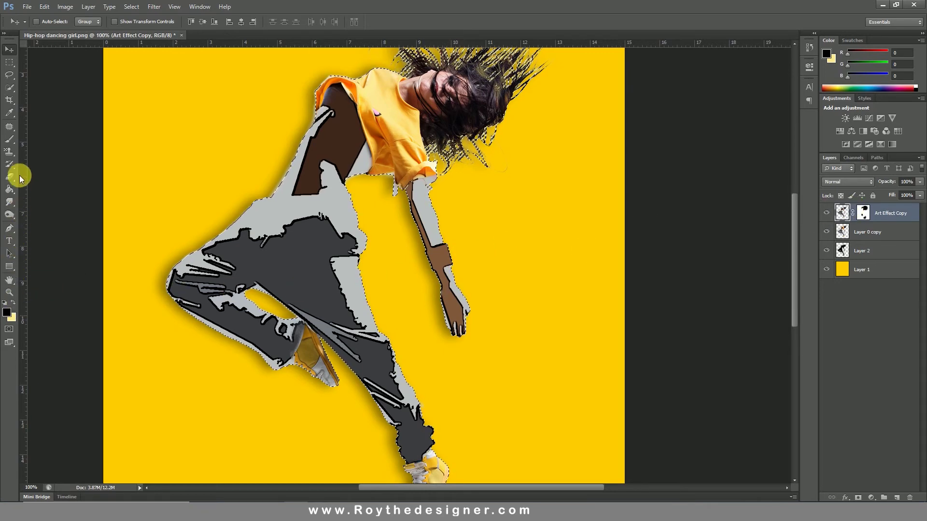
{"action": "left_click", "coordinate": [11, 140]}
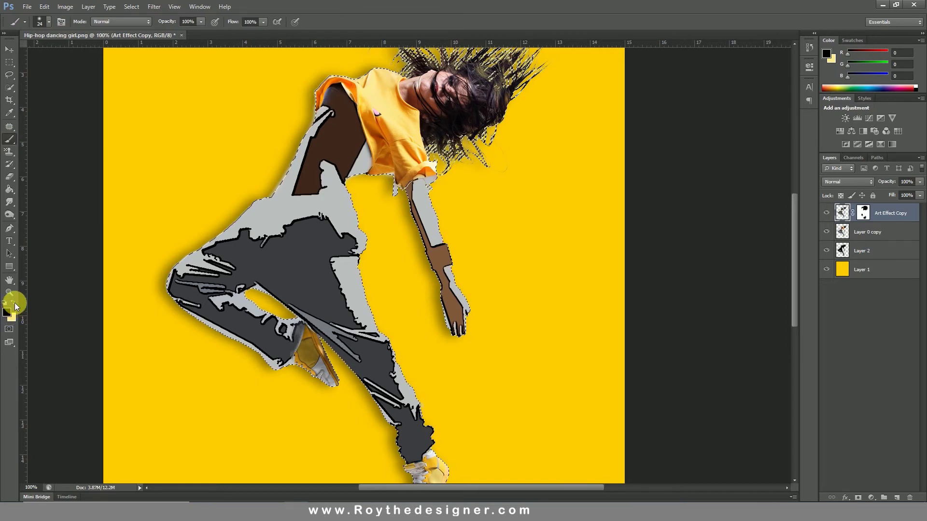
{"action": "left_click", "coordinate": [14, 303]}
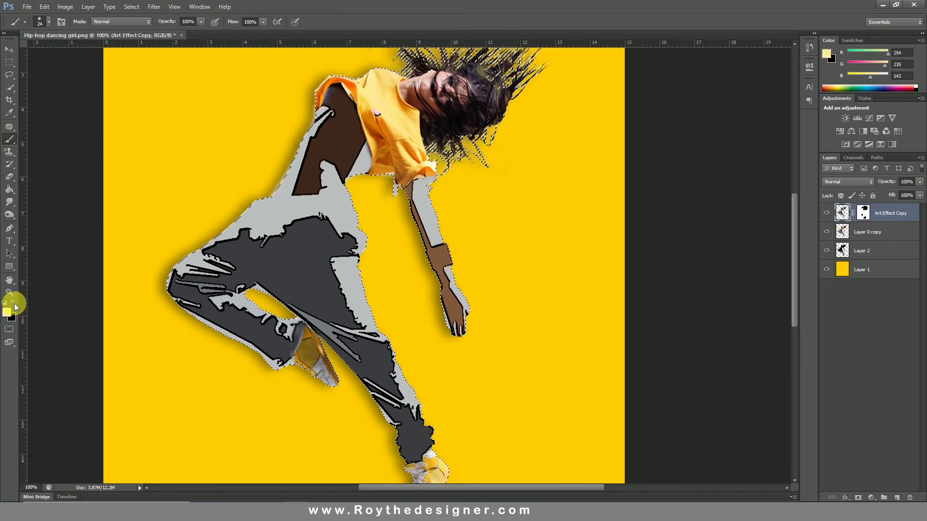
{"action": "left_click", "coordinate": [7, 304]}
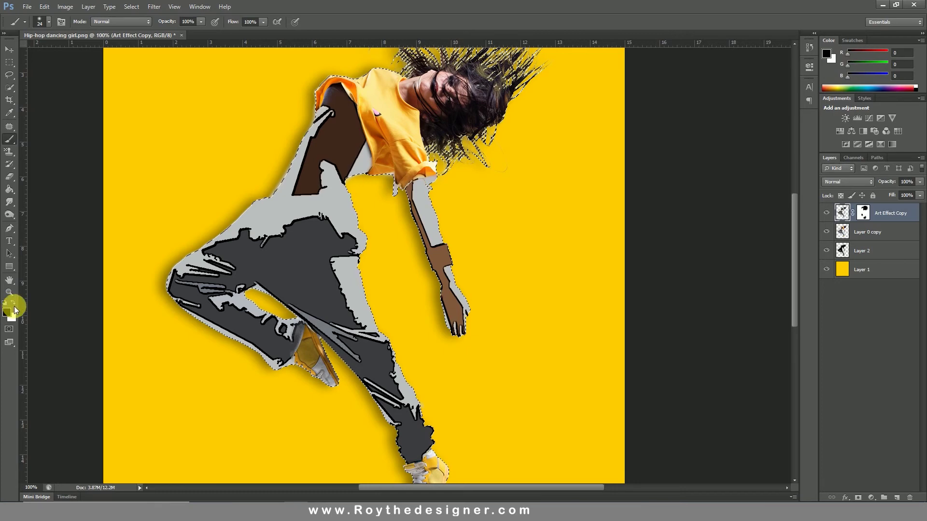
{"action": "left_click", "coordinate": [13, 304]}
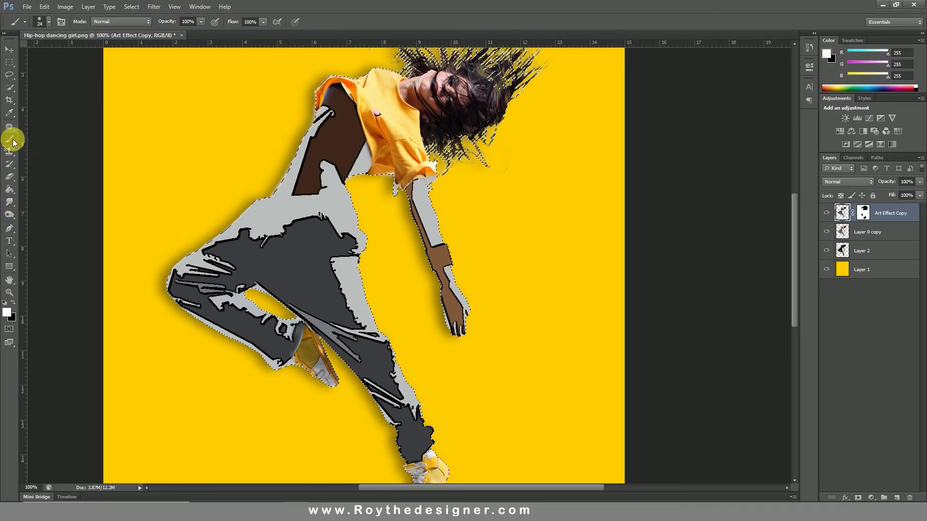
At 35% brush opacity, paint white along the pants edges at the thigh and knee.
{"action": "left_click_drag", "start_coordinate": [201, 21], "coordinate": [170, 32]}
{"action": "left_click", "coordinate": [328, 221]}
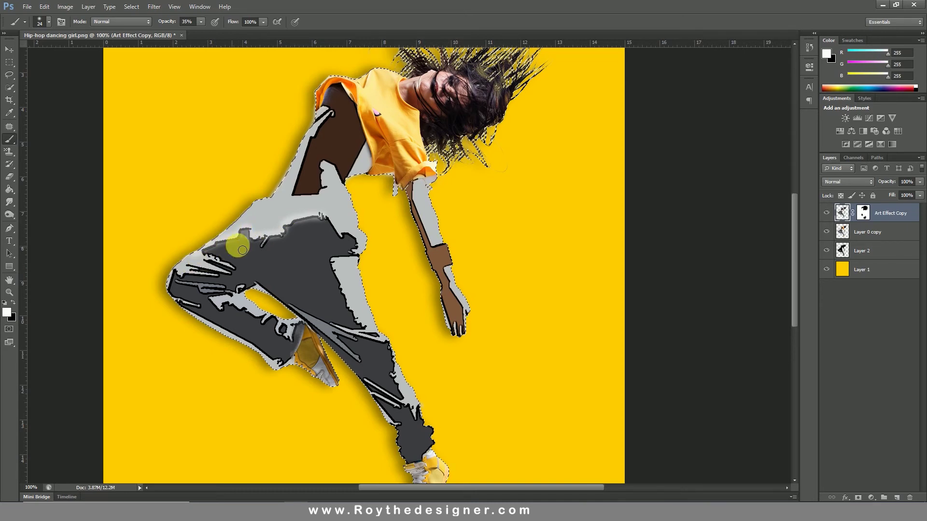
{"action": "mouse_move", "coordinate": [242, 250]}
{"action": "left_mouse_down"}
{"action": "mouse_move", "coordinate": [320, 227]}
{"action": "mouse_move", "coordinate": [362, 251]}
{"action": "mouse_move", "coordinate": [337, 261]}
{"action": "mouse_move", "coordinate": [343, 280]}
{"action": "left_mouse_up"}
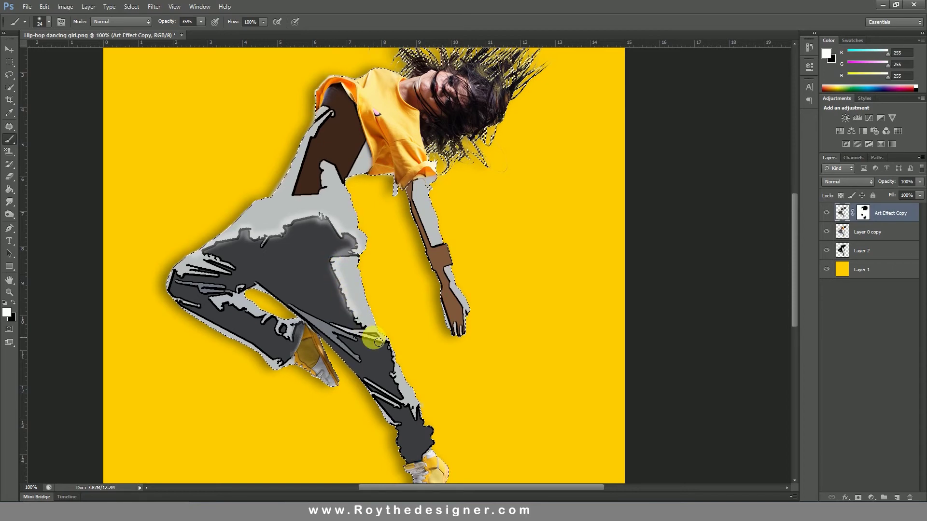
{"action": "left_click_drag", "start_coordinate": [357, 331], "coordinate": [388, 349]}
{"action": "scroll", "coordinate": [410, 289], "scroll_direction": "down", "scroll_amount": 3}
{"action": "scroll", "coordinate": [414, 246], "scroll_direction": "right", "scroll_amount": 1}
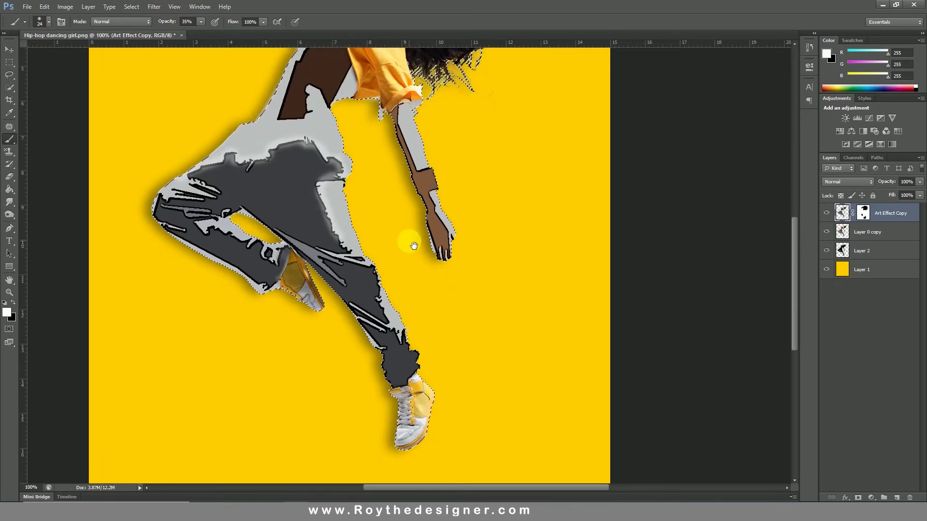
At 19% brush opacity, soften the dark pants edge and knee outlines.
{"action": "left_click_drag", "start_coordinate": [203, 23], "coordinate": [192, 31]}
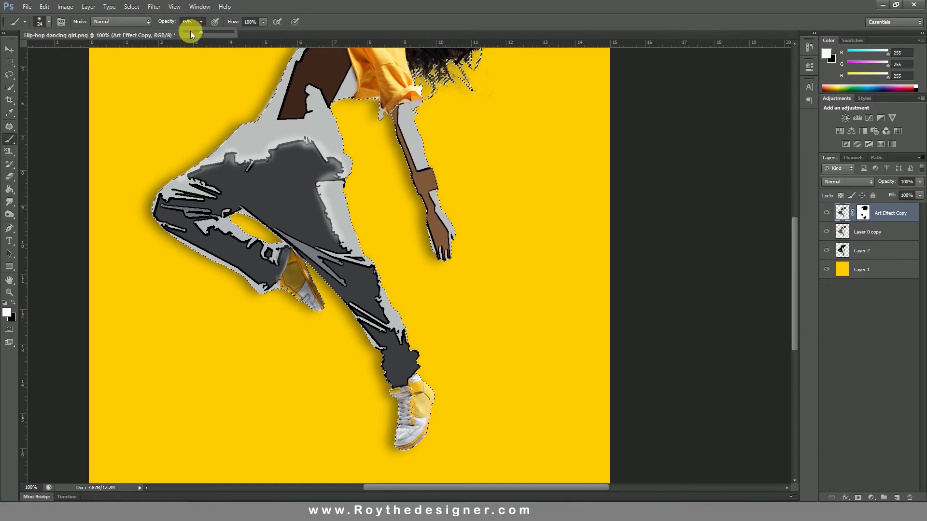
{"action": "mouse_move", "coordinate": [325, 202]}
{"action": "left_mouse_down"}
{"action": "mouse_move", "coordinate": [337, 230]}
{"action": "mouse_move", "coordinate": [286, 244]}
{"action": "mouse_move", "coordinate": [265, 221]}
{"action": "mouse_move", "coordinate": [208, 207]}
{"action": "mouse_move", "coordinate": [184, 213]}
{"action": "mouse_move", "coordinate": [229, 222]}
{"action": "mouse_move", "coordinate": [202, 234]}
{"action": "mouse_move", "coordinate": [262, 242]}
{"action": "mouse_move", "coordinate": [274, 264]}
{"action": "mouse_move", "coordinate": [283, 257]}
{"action": "mouse_move", "coordinate": [291, 266]}
{"action": "mouse_move", "coordinate": [270, 282]}
{"action": "mouse_move", "coordinate": [248, 282]}
{"action": "mouse_move", "coordinate": [179, 235]}
{"action": "mouse_move", "coordinate": [219, 260]}
{"action": "left_mouse_up"}
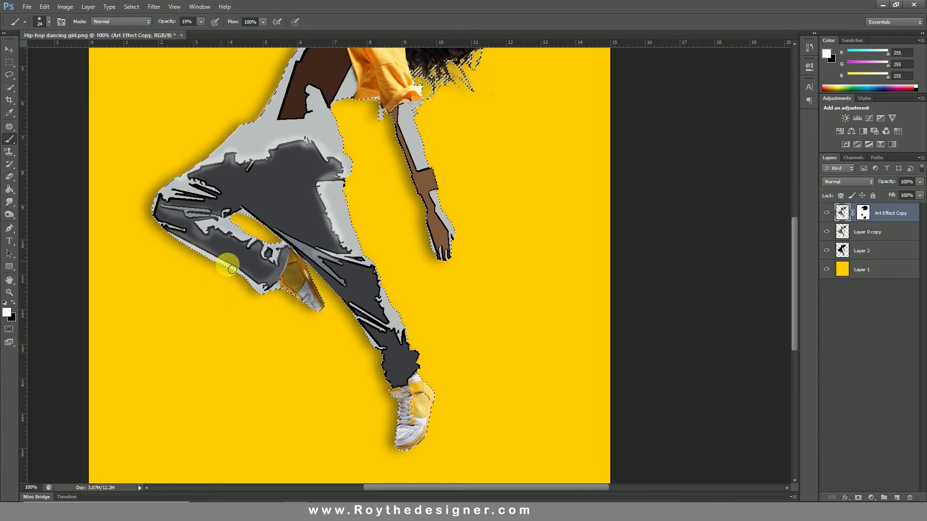
{"action": "scroll", "coordinate": [285, 230], "scroll_direction": "up", "scroll_amount": 2}
{"action": "scroll", "coordinate": [253, 200], "scroll_direction": "up", "scroll_amount": 2}
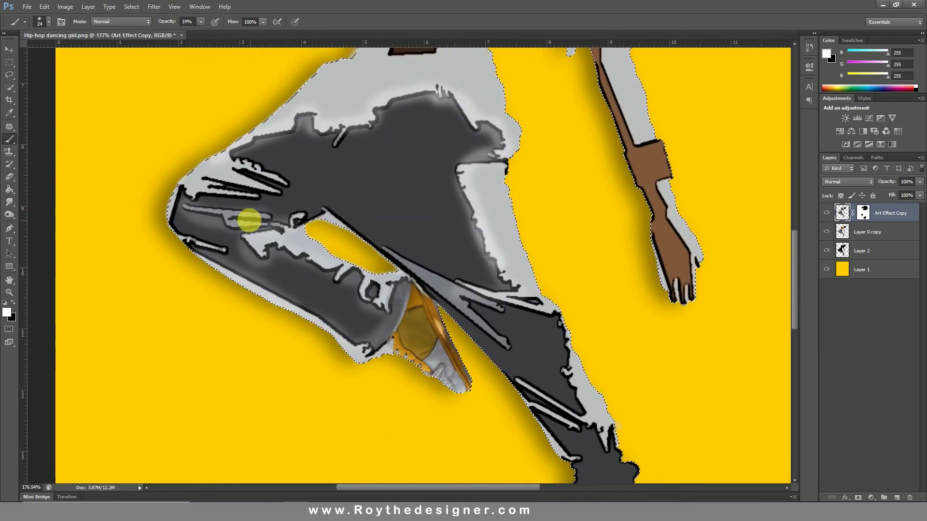
{"action": "scroll", "coordinate": [351, 220], "scroll_direction": "up", "scroll_amount": 2}
{"action": "scroll", "coordinate": [360, 217], "scroll_direction": "up", "scroll_amount": 2}
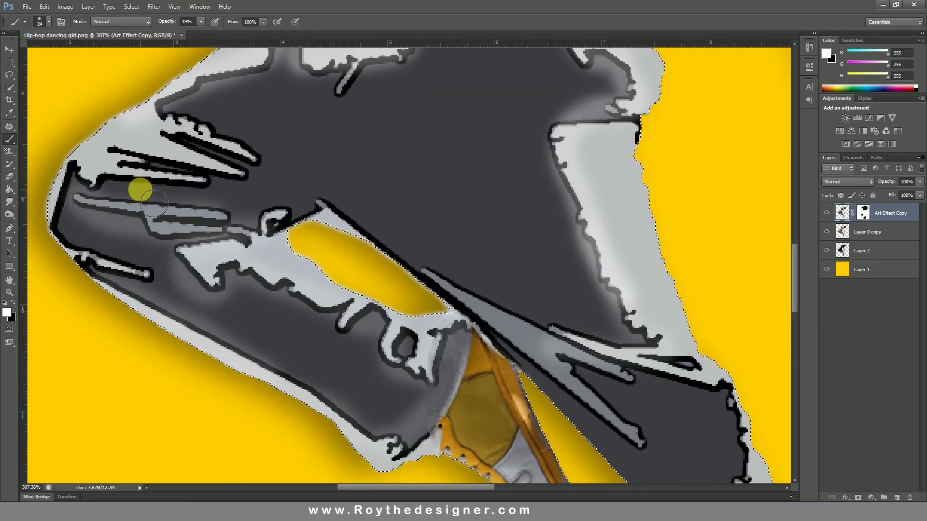
{"action": "mouse_move", "coordinate": [120, 193]}
{"action": "left_mouse_down"}
{"action": "mouse_move", "coordinate": [90, 184]}
{"action": "mouse_move", "coordinate": [75, 214]}
{"action": "mouse_move", "coordinate": [82, 254]}
{"action": "mouse_move", "coordinate": [145, 282]}
{"action": "mouse_move", "coordinate": [83, 277]}
{"action": "left_mouse_up"}
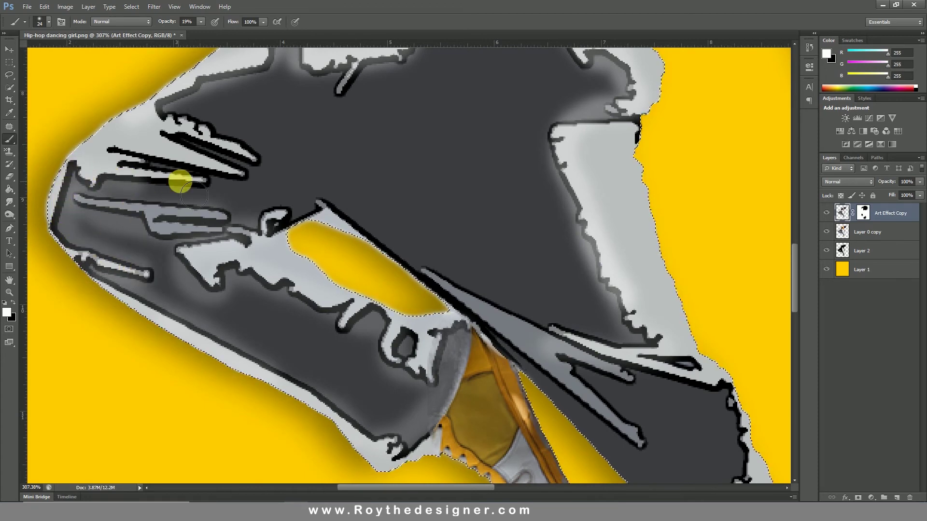
{"action": "mouse_move", "coordinate": [187, 183]}
{"action": "left_mouse_down"}
{"action": "mouse_move", "coordinate": [179, 176]}
{"action": "mouse_move", "coordinate": [237, 180]}
{"action": "mouse_move", "coordinate": [220, 153]}
{"action": "mouse_move", "coordinate": [227, 150]}
{"action": "mouse_move", "coordinate": [155, 103]}
{"action": "mouse_move", "coordinate": [217, 79]}
{"action": "left_mouse_up"}
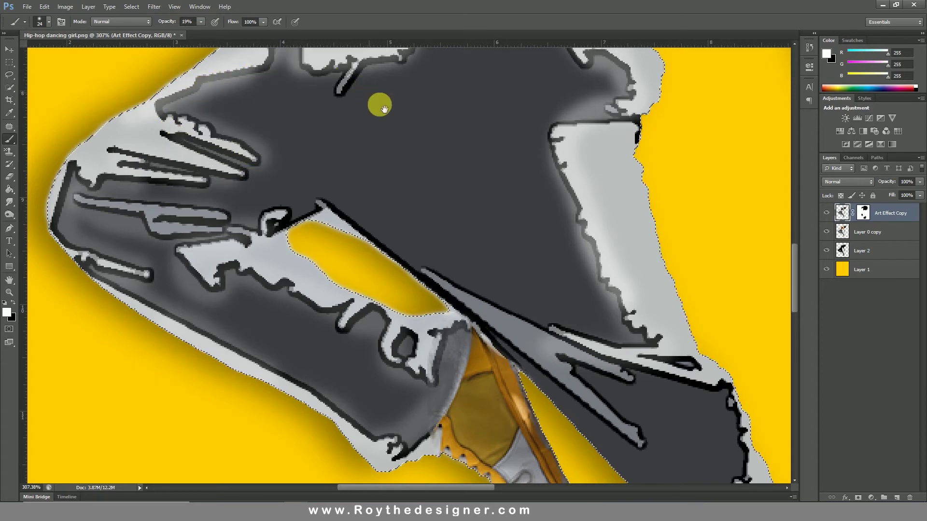
{"action": "left_click_drag", "start_coordinate": [378, 100], "coordinate": [354, 233]}
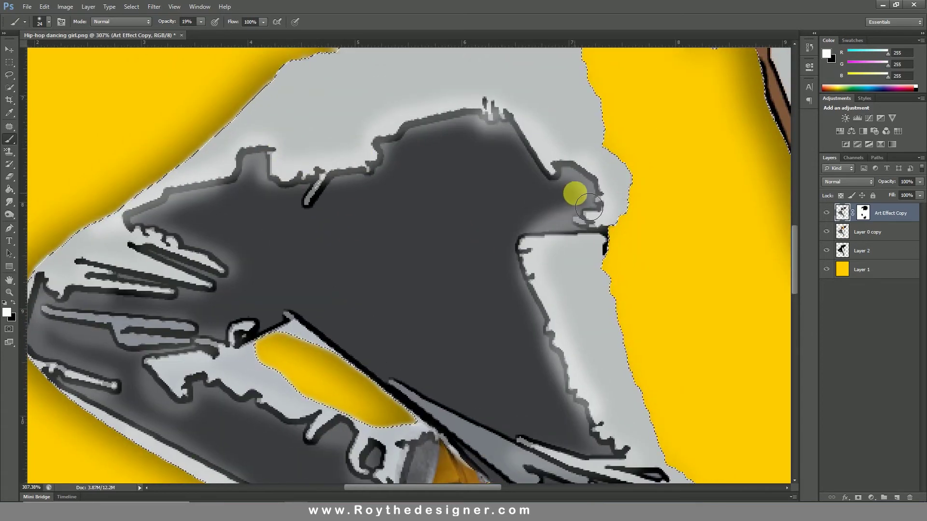
{"action": "mouse_move", "coordinate": [598, 189]}
{"action": "left_mouse_down"}
{"action": "mouse_move", "coordinate": [613, 203]}
{"action": "mouse_move", "coordinate": [530, 151]}
{"action": "mouse_move", "coordinate": [502, 116]}
{"action": "mouse_move", "coordinate": [398, 138]}
{"action": "mouse_move", "coordinate": [370, 174]}
{"action": "mouse_move", "coordinate": [313, 188]}
{"action": "mouse_move", "coordinate": [302, 211]}
{"action": "left_mouse_up"}
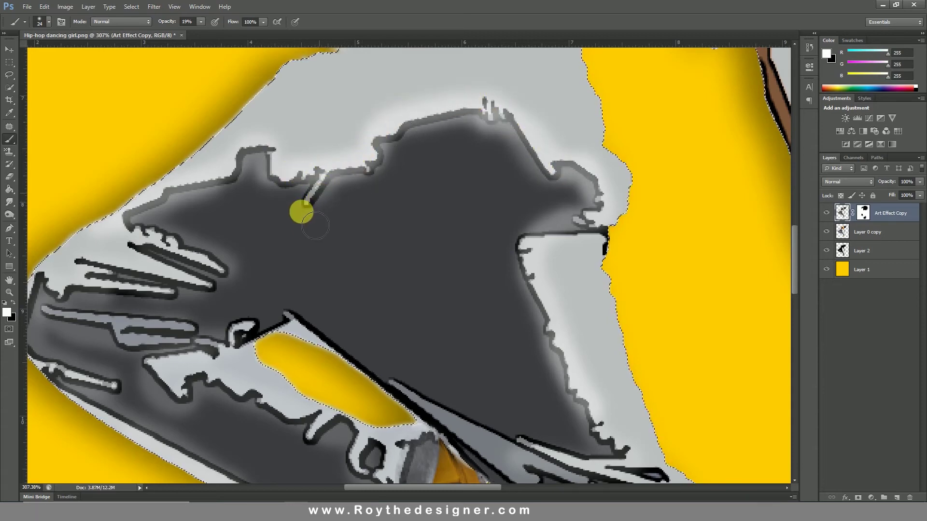
Soften the outlines beside the brown shape and along the shirt's lower edge, then fit the image.
{"action": "mouse_move", "coordinate": [367, 356]}
{"action": "left_mouse_down"}
{"action": "mouse_move", "coordinate": [428, 213]}
{"action": "mouse_move", "coordinate": [383, 366]}
{"action": "left_mouse_up"}
{"action": "mouse_move", "coordinate": [489, 34]}
{"action": "left_mouse_down"}
{"action": "mouse_move", "coordinate": [489, 160]}
{"action": "mouse_move", "coordinate": [466, 264]}
{"action": "mouse_move", "coordinate": [383, 305]}
{"action": "mouse_move", "coordinate": [335, 304]}
{"action": "mouse_move", "coordinate": [355, 211]}
{"action": "mouse_move", "coordinate": [398, 117]}
{"action": "left_mouse_up"}
{"action": "mouse_move", "coordinate": [464, 102]}
{"action": "left_mouse_down"}
{"action": "mouse_move", "coordinate": [436, 182]}
{"action": "mouse_move", "coordinate": [404, 124]}
{"action": "mouse_move", "coordinate": [351, 129]}
{"action": "left_mouse_up"}
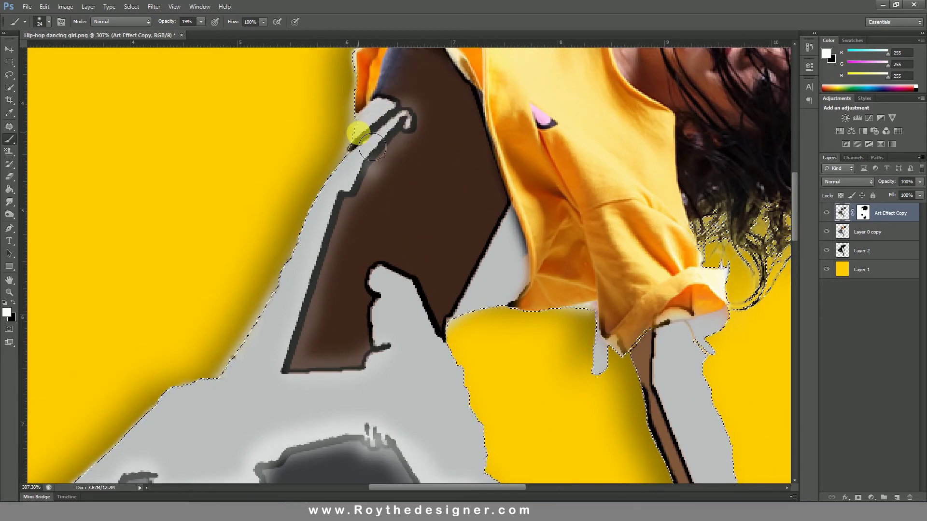
{"action": "mouse_move", "coordinate": [401, 296]}
{"action": "left_mouse_down"}
{"action": "mouse_move", "coordinate": [378, 289]}
{"action": "mouse_move", "coordinate": [385, 352]}
{"action": "mouse_move", "coordinate": [402, 280]}
{"action": "mouse_move", "coordinate": [432, 323]}
{"action": "mouse_move", "coordinate": [461, 304]}
{"action": "mouse_move", "coordinate": [492, 241]}
{"action": "mouse_move", "coordinate": [533, 221]}
{"action": "mouse_move", "coordinate": [451, 164]}
{"action": "mouse_move", "coordinate": [425, 127]}
{"action": "mouse_move", "coordinate": [393, 131]}
{"action": "mouse_move", "coordinate": [378, 183]}
{"action": "left_mouse_up"}
{"action": "scroll", "coordinate": [526, 270], "scroll_direction": "up", "scroll_amount": 2}
{"action": "scroll", "coordinate": [507, 309], "scroll_direction": "up", "scroll_amount": 1}
{"action": "mouse_move", "coordinate": [493, 300]}
{"action": "left_mouse_down"}
{"action": "mouse_move", "coordinate": [506, 331]}
{"action": "mouse_move", "coordinate": [492, 403]}
{"action": "left_mouse_up"}
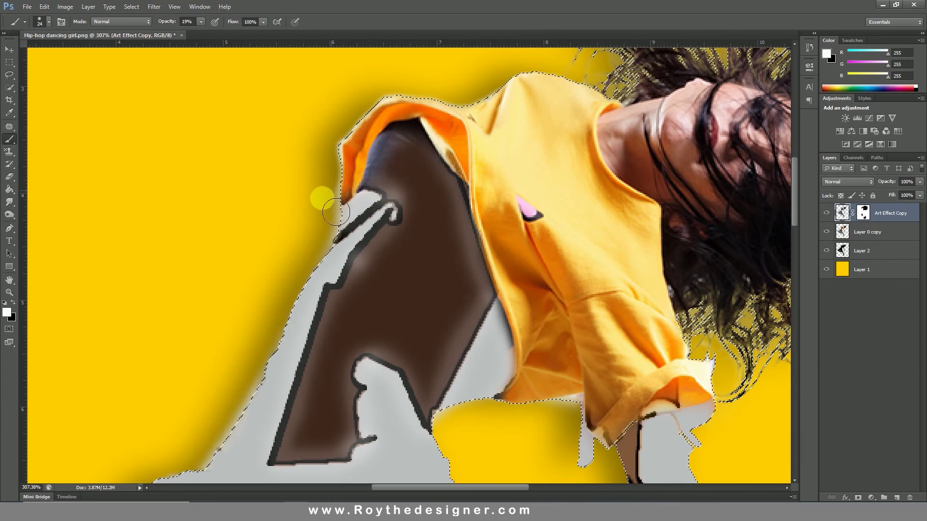
{"action": "key", "text": "ctrl+0"}
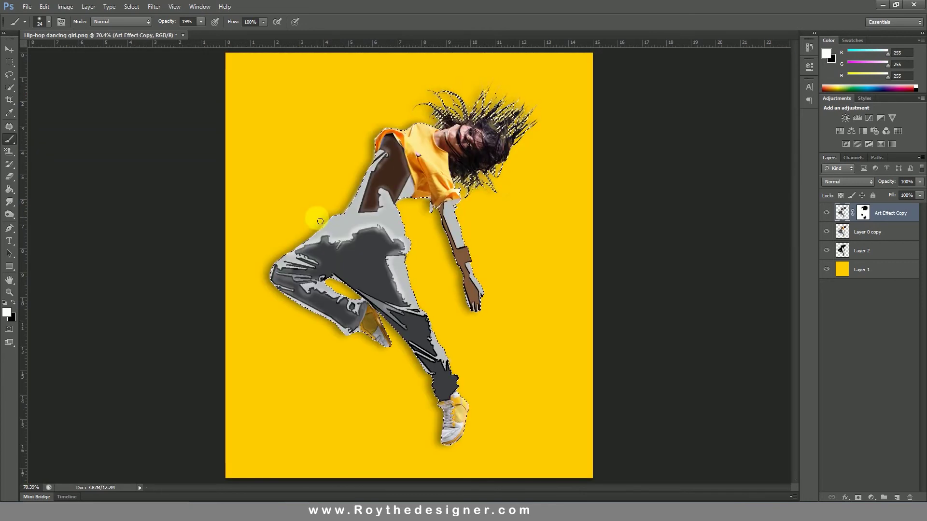
Deselect the dancer and make Layer 0 copy the active layer.
{"action": "left_click", "coordinate": [130, 7]}
{"action": "left_click", "coordinate": [140, 27]}
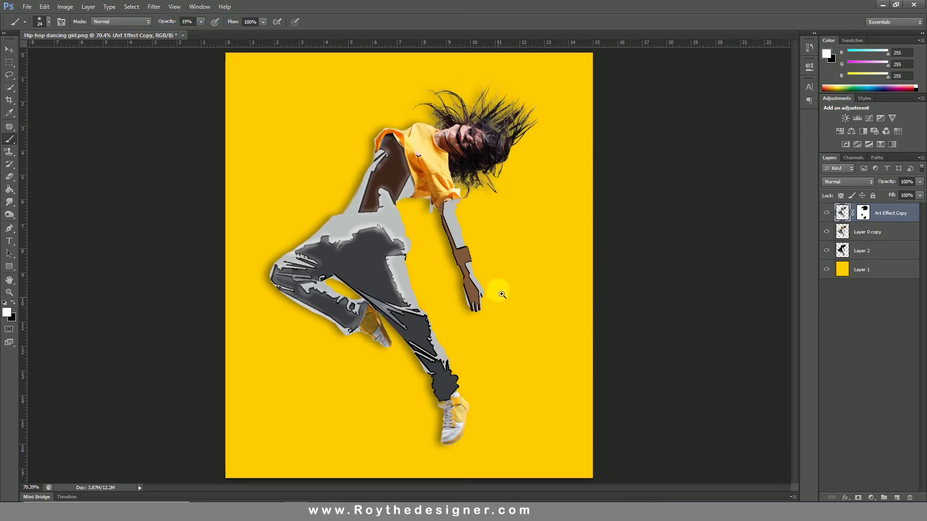
{"action": "left_click", "coordinate": [873, 237]}
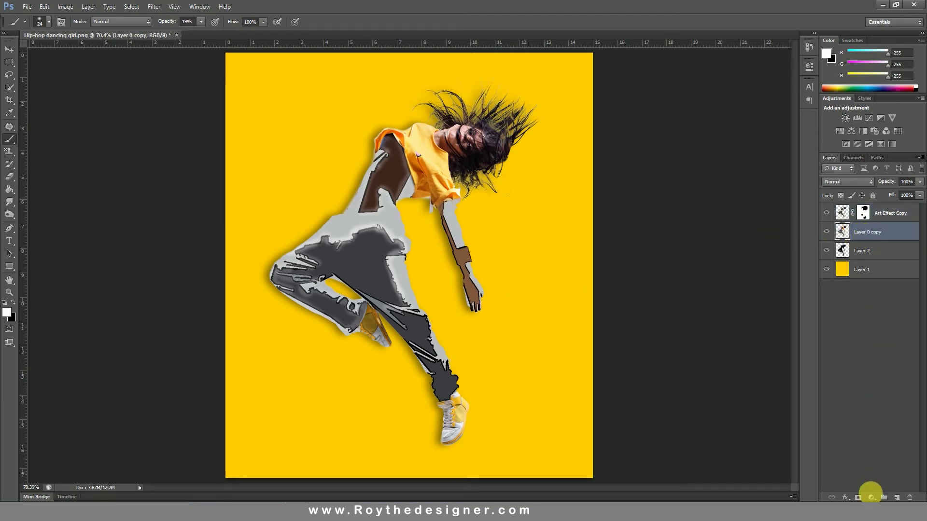
Add a Brightness/Contrast adjustment clipped to Layer 0 copy with brightness 40.
{"action": "left_click", "coordinate": [871, 497]}
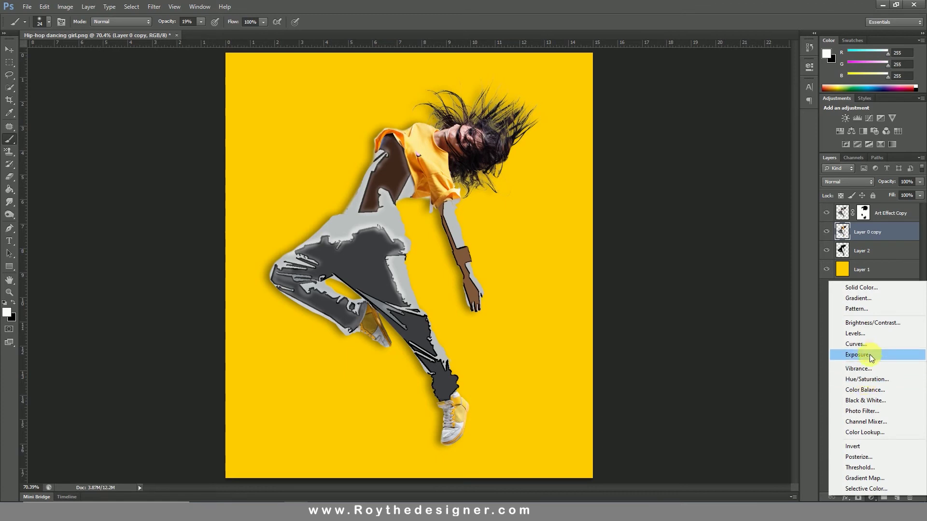
{"action": "left_click", "coordinate": [875, 325]}
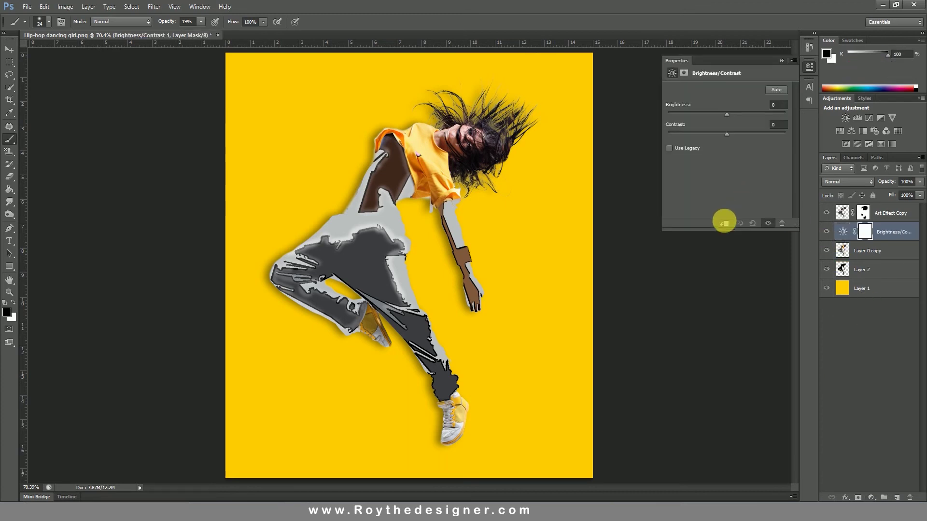
{"action": "left_click", "coordinate": [724, 223]}
{"action": "left_click_drag", "start_coordinate": [727, 113], "coordinate": [738, 113]}
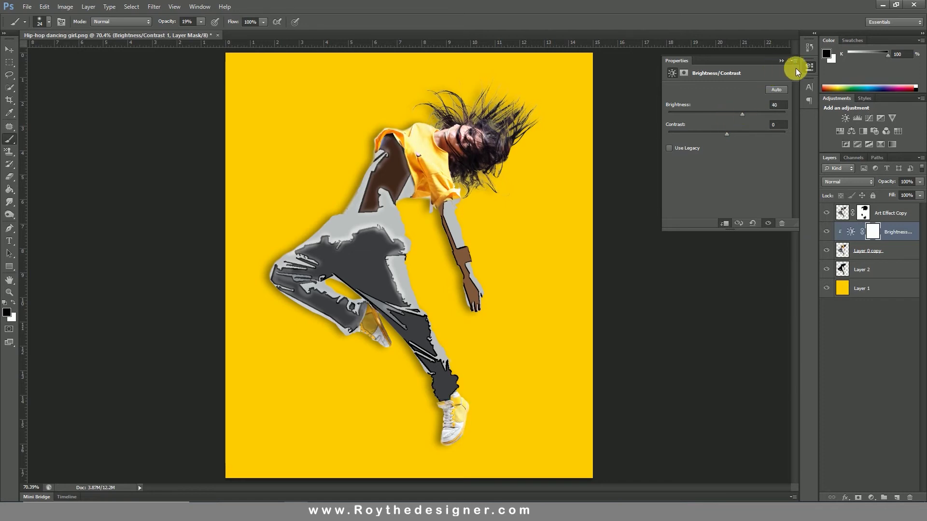
{"action": "left_click", "coordinate": [809, 66]}
{"action": "left_click", "coordinate": [878, 251]}
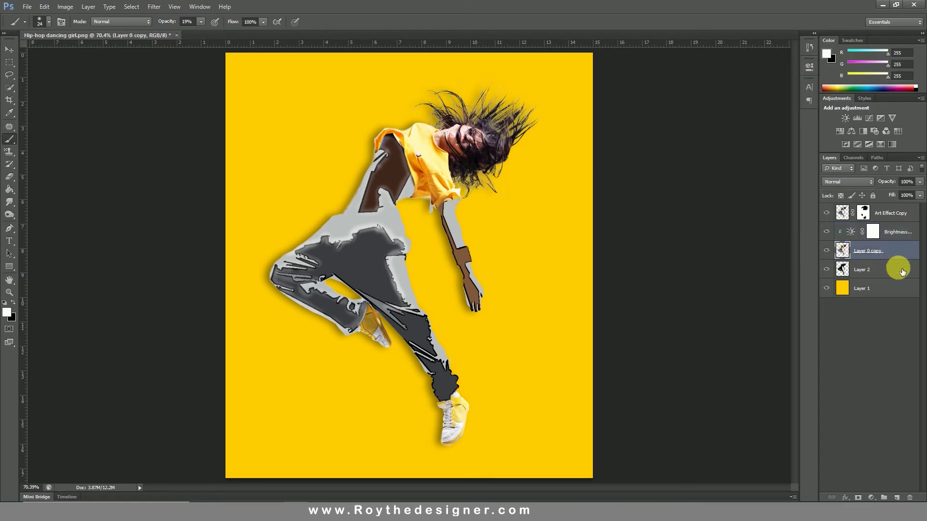
Add a Hue/Saturation adjustment layer with hue set to -27.
{"action": "left_click", "coordinate": [875, 498]}
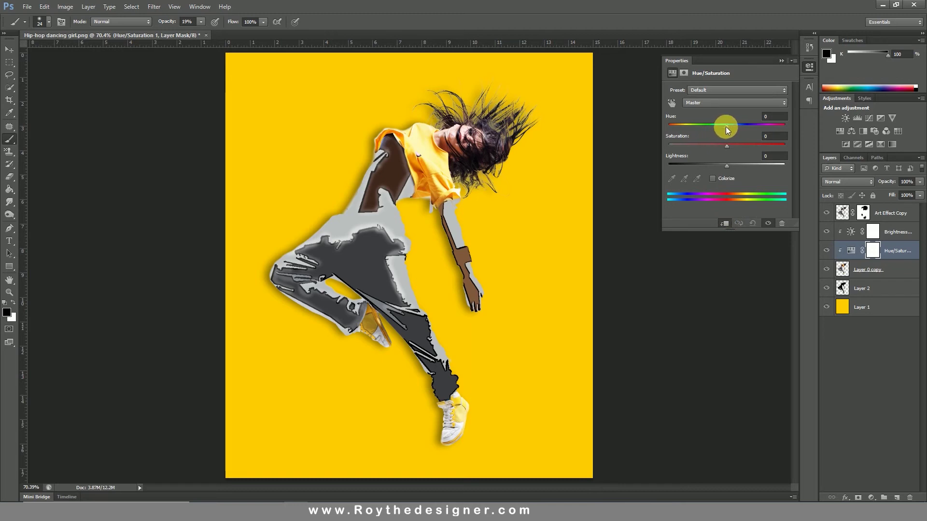
{"action": "left_click_drag", "start_coordinate": [726, 126], "coordinate": [714, 127]}
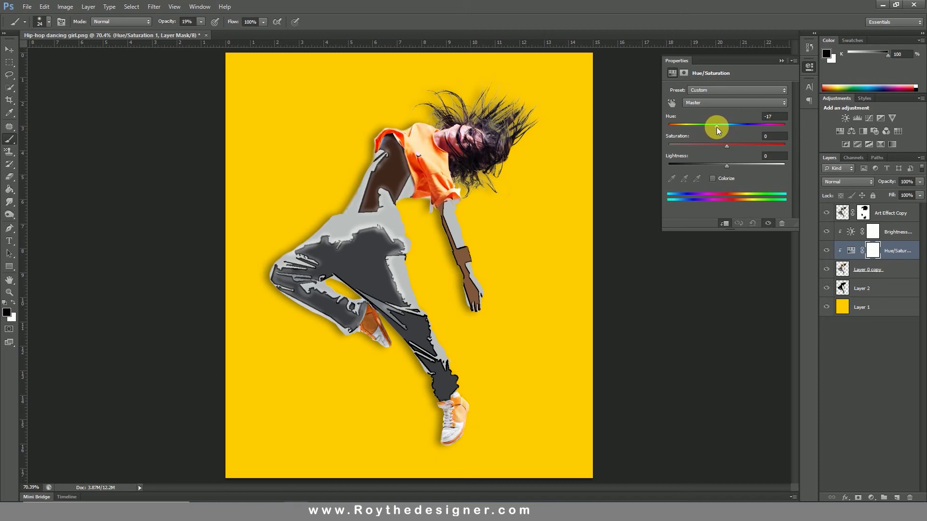
{"action": "left_click_drag", "start_coordinate": [716, 129], "coordinate": [712, 130]}
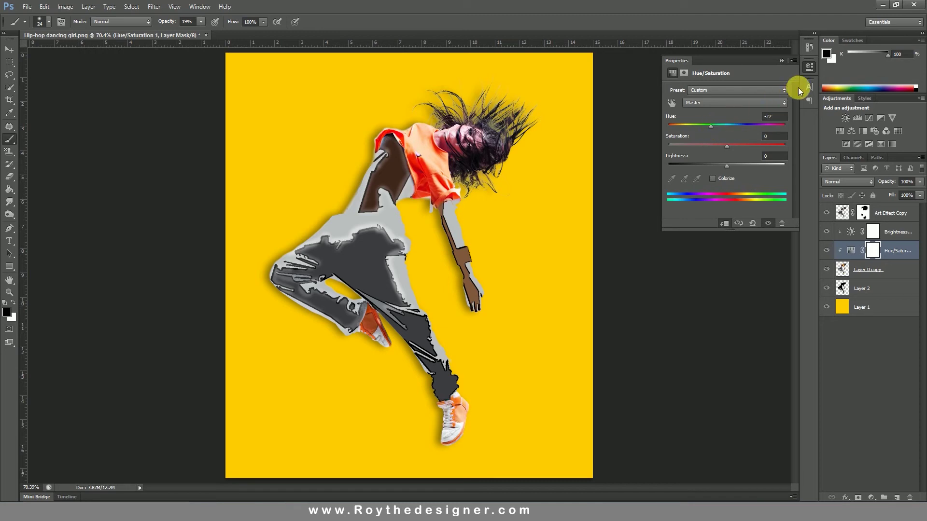
{"action": "left_click", "coordinate": [808, 67]}
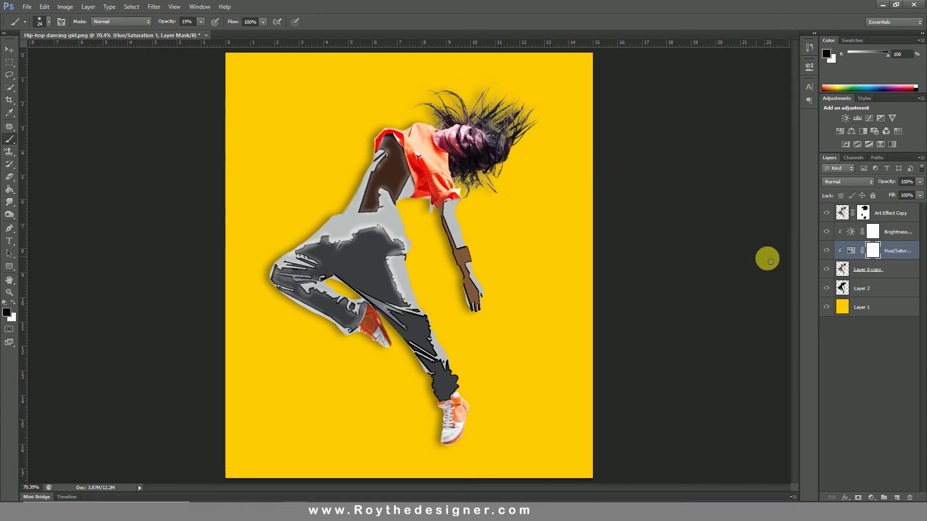
Paint black at low opacity on the Hue/Saturation mask to remove orange from the face.
{"action": "scroll", "coordinate": [524, 141], "scroll_direction": "up", "scroll_amount": 1}
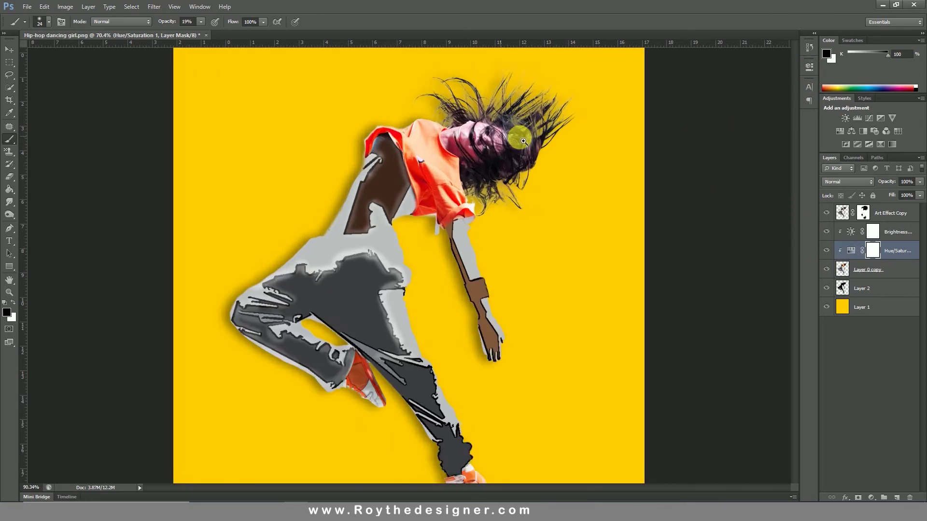
{"action": "scroll", "coordinate": [523, 141], "scroll_direction": "up", "scroll_amount": 1}
{"action": "scroll", "coordinate": [522, 140], "scroll_direction": "up", "scroll_amount": 1}
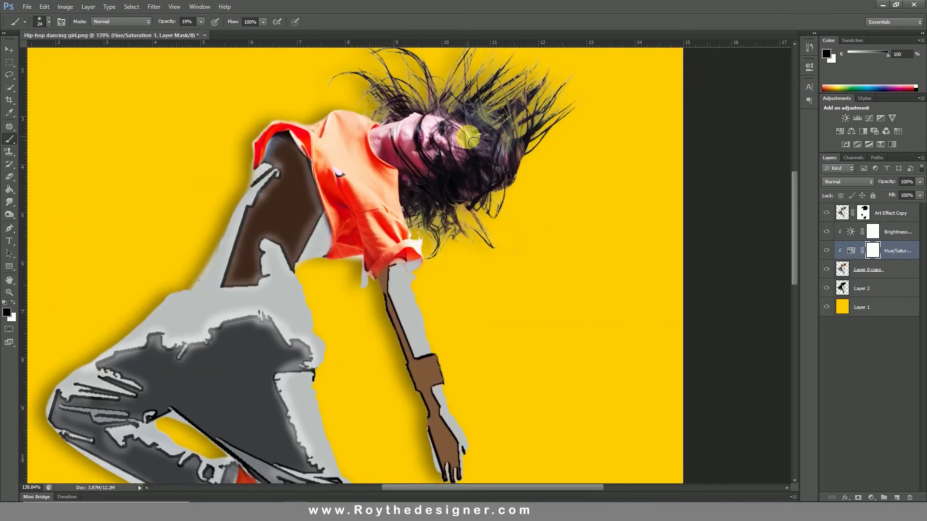
{"action": "right_click", "coordinate": [457, 134]}
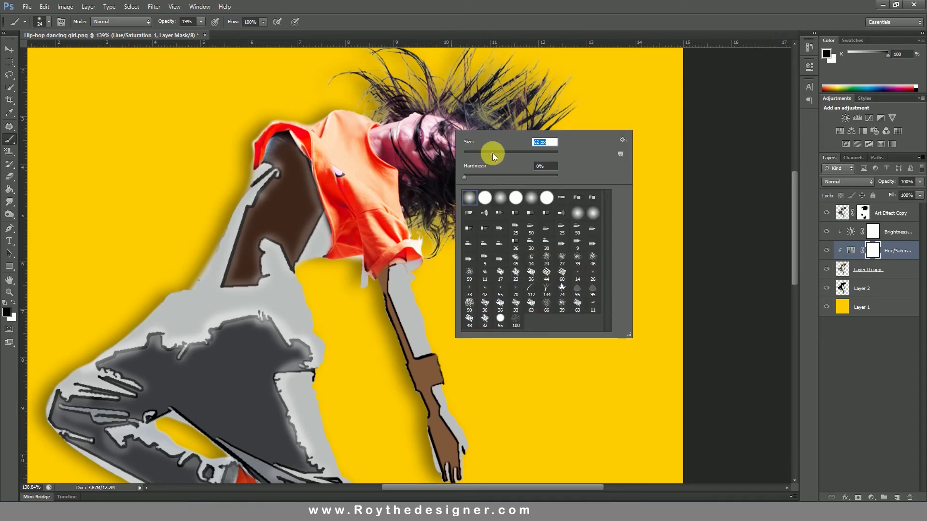
{"action": "left_click", "coordinate": [433, 119]}
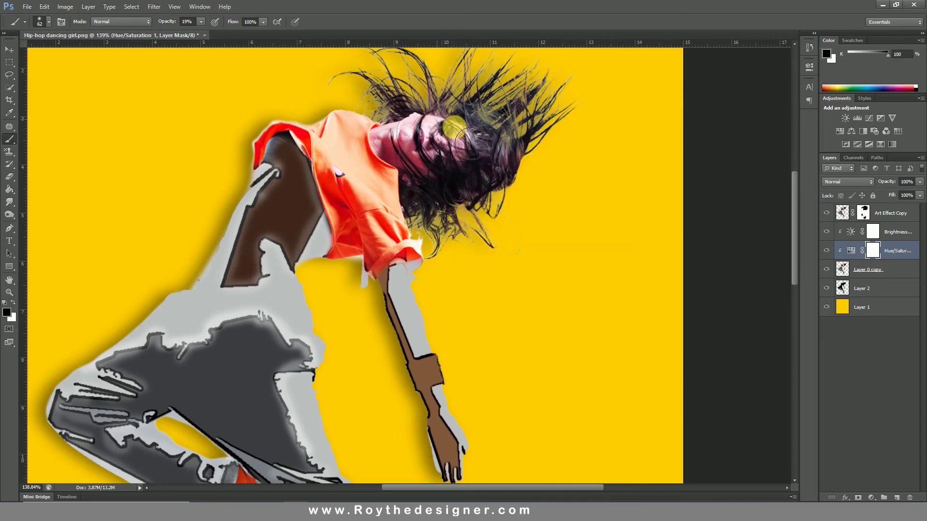
{"action": "mouse_move", "coordinate": [478, 165]}
{"action": "left_mouse_down"}
{"action": "mouse_move", "coordinate": [446, 175]}
{"action": "mouse_move", "coordinate": [310, 72]}
{"action": "left_mouse_up"}
{"action": "left_click", "coordinate": [215, 22]}
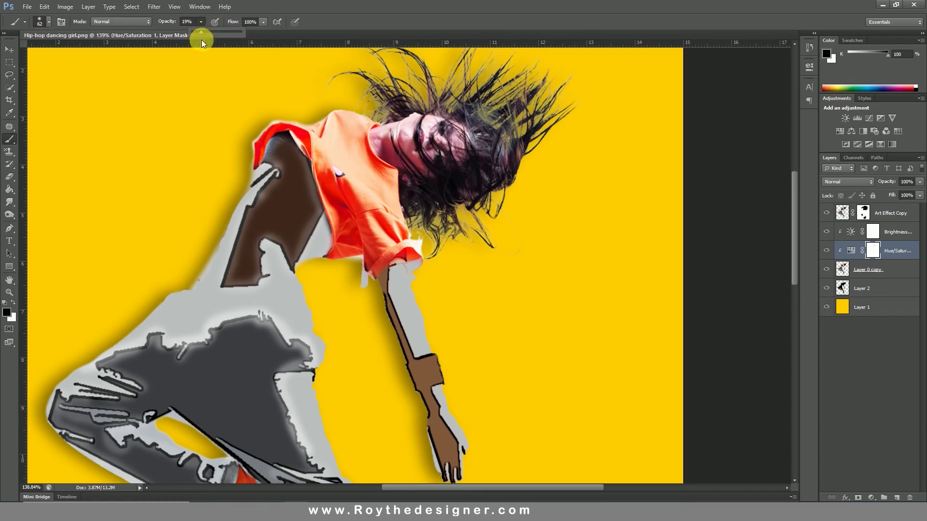
{"action": "left_click_drag", "start_coordinate": [211, 40], "coordinate": [262, 38]}
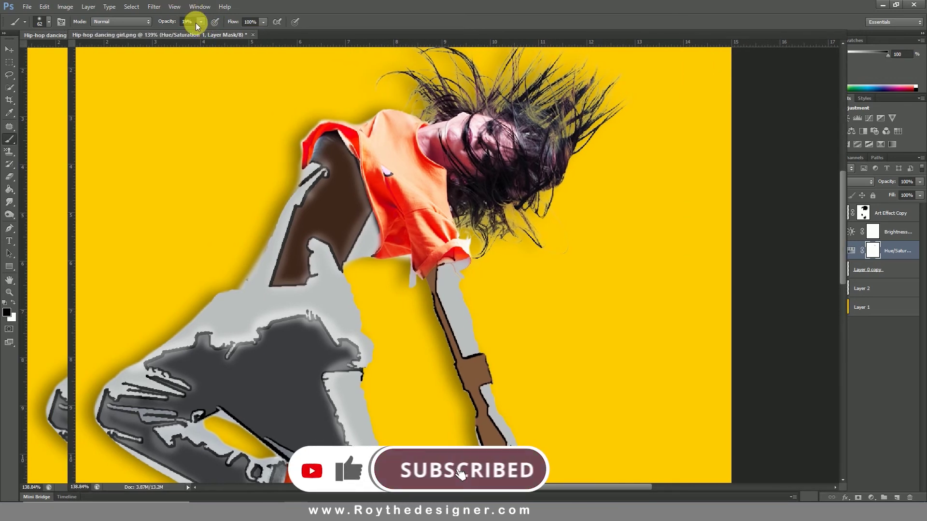
At 100% brush opacity, mask the face and hair fully from the colour shift.
{"action": "left_click", "coordinate": [200, 23]}
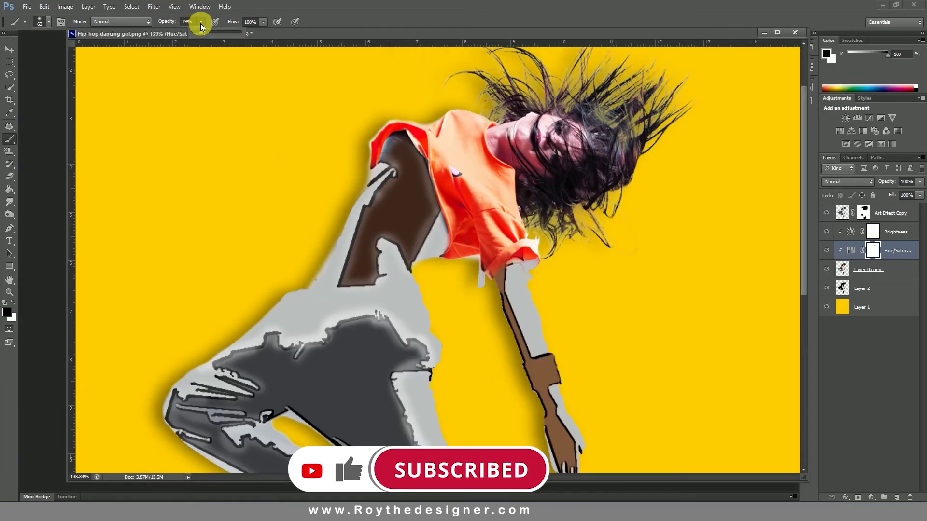
{"action": "left_click", "coordinate": [777, 35]}
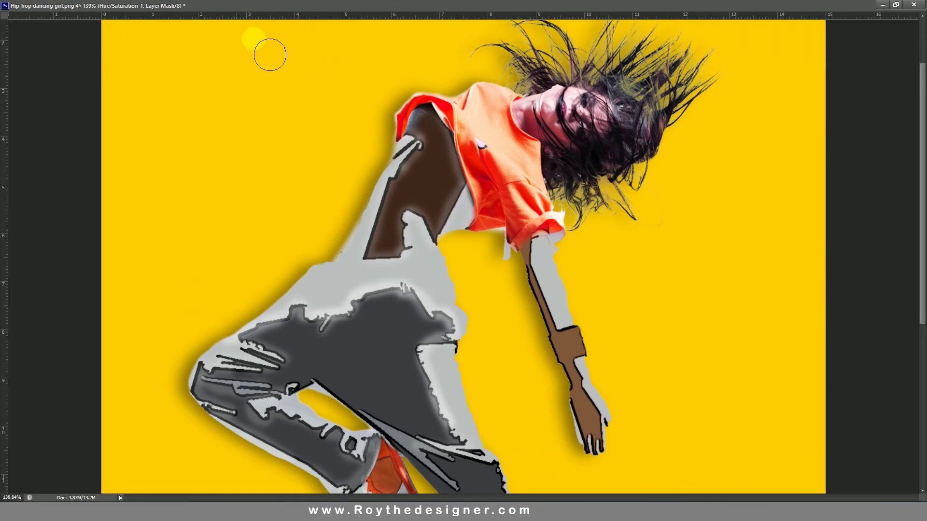
{"action": "left_click", "coordinate": [895, 6]}
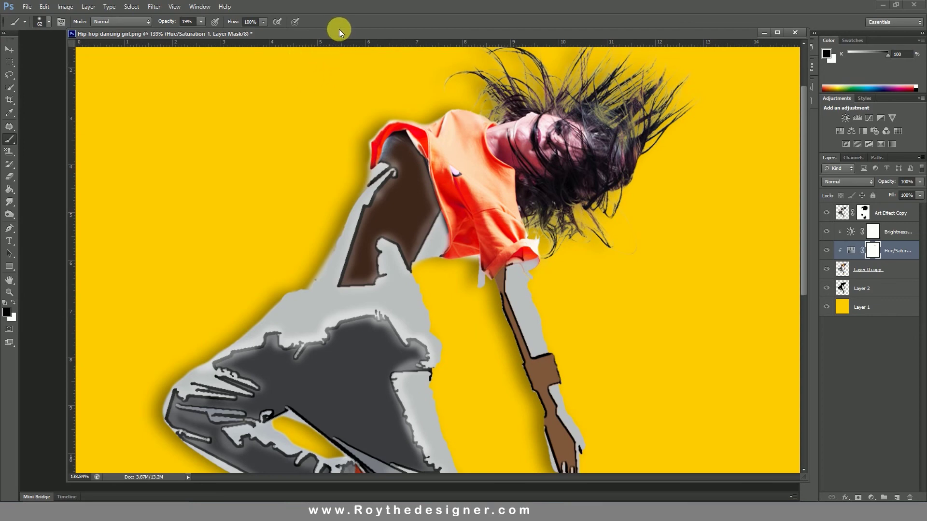
{"action": "mouse_move", "coordinate": [339, 30]}
{"action": "left_mouse_down"}
{"action": "mouse_move", "coordinate": [342, 21]}
{"action": "mouse_move", "coordinate": [337, 36]}
{"action": "left_mouse_up"}
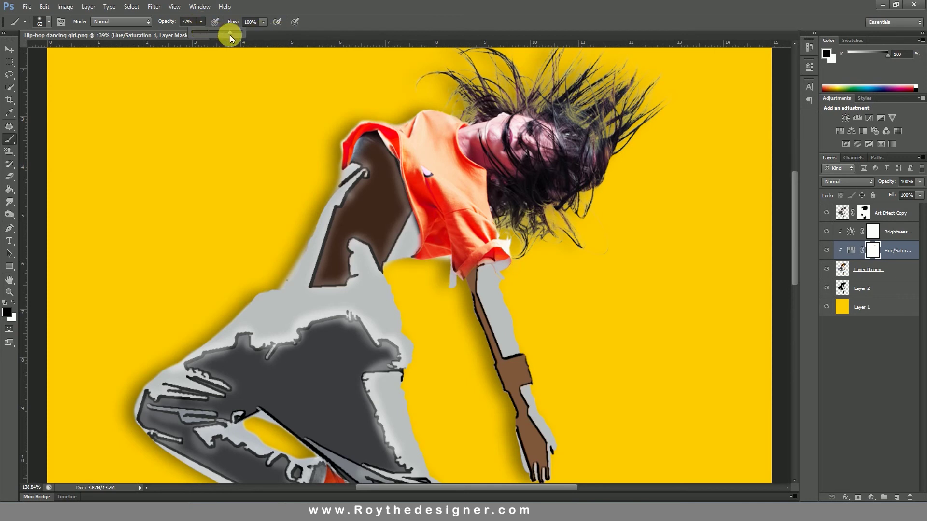
{"action": "left_click_drag", "start_coordinate": [234, 34], "coordinate": [236, 32]}
{"action": "mouse_move", "coordinate": [509, 126]}
{"action": "left_mouse_down"}
{"action": "mouse_move", "coordinate": [519, 140]}
{"action": "mouse_move", "coordinate": [492, 145]}
{"action": "mouse_move", "coordinate": [539, 164]}
{"action": "mouse_move", "coordinate": [584, 141]}
{"action": "mouse_move", "coordinate": [555, 141]}
{"action": "mouse_move", "coordinate": [544, 176]}
{"action": "mouse_move", "coordinate": [579, 148]}
{"action": "mouse_move", "coordinate": [502, 80]}
{"action": "mouse_move", "coordinate": [540, 102]}
{"action": "mouse_move", "coordinate": [469, 102]}
{"action": "mouse_move", "coordinate": [655, 91]}
{"action": "mouse_move", "coordinate": [647, 115]}
{"action": "mouse_move", "coordinate": [607, 145]}
{"action": "mouse_move", "coordinate": [587, 257]}
{"action": "mouse_move", "coordinate": [595, 223]}
{"action": "mouse_move", "coordinate": [614, 234]}
{"action": "mouse_move", "coordinate": [521, 151]}
{"action": "mouse_move", "coordinate": [504, 162]}
{"action": "mouse_move", "coordinate": [519, 165]}
{"action": "mouse_move", "coordinate": [560, 243]}
{"action": "left_mouse_up"}
{"action": "key", "text": "ctrl+minus"}
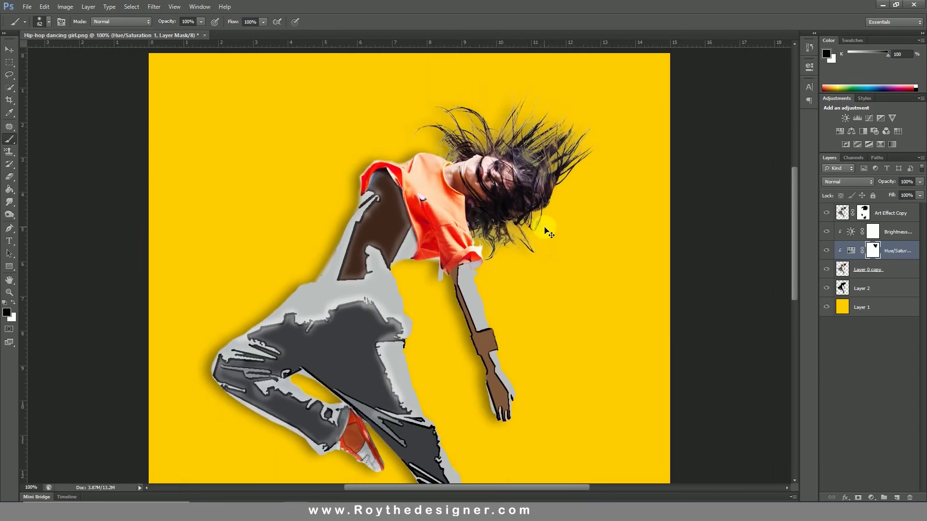
{"action": "key", "text": "ctrl+minus"}
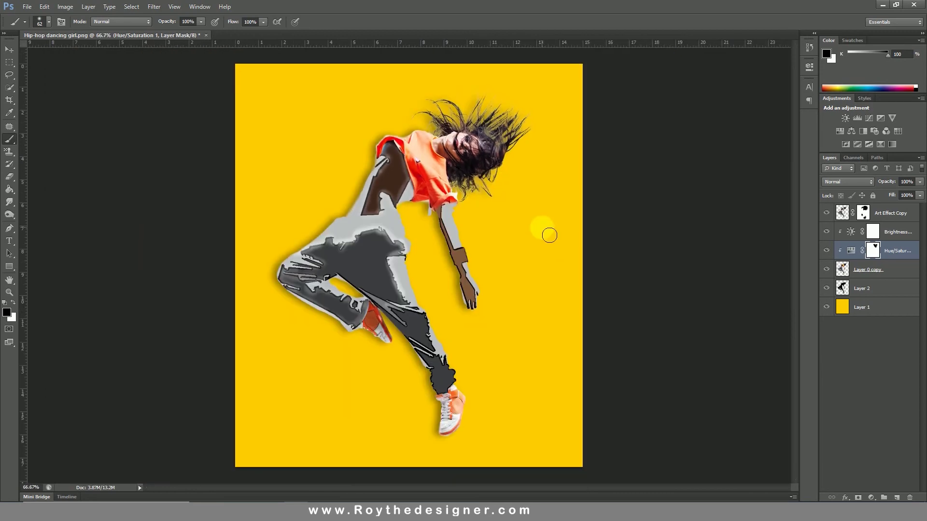
Clip a Black & White adjustment layer to Art Effect Copy, turning the art layer grey.
{"action": "left_click_drag", "start_coordinate": [545, 224], "coordinate": [545, 215]}
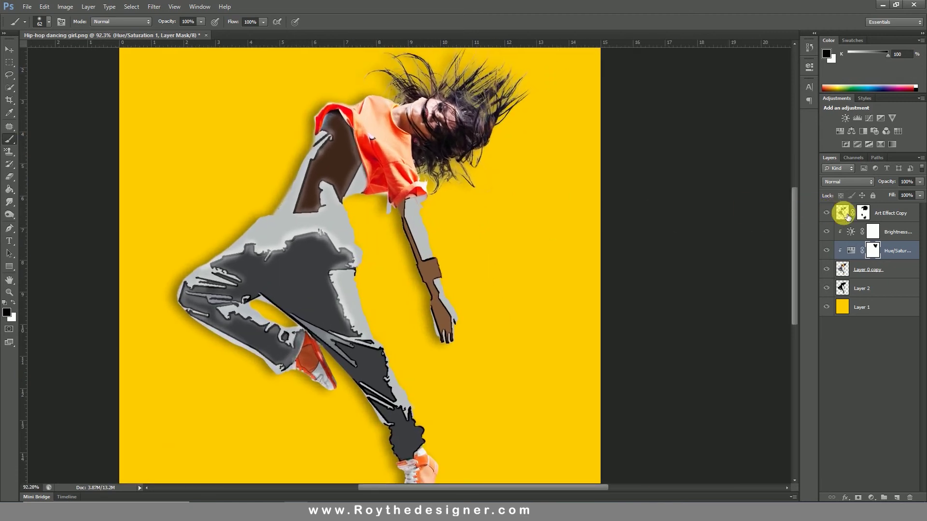
{"action": "left_click", "coordinate": [848, 217]}
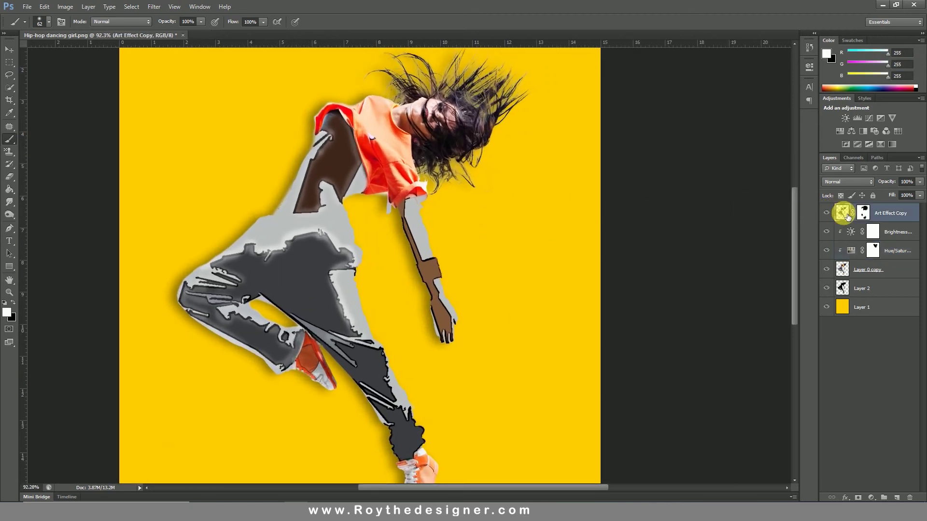
{"action": "left_click", "coordinate": [870, 497]}
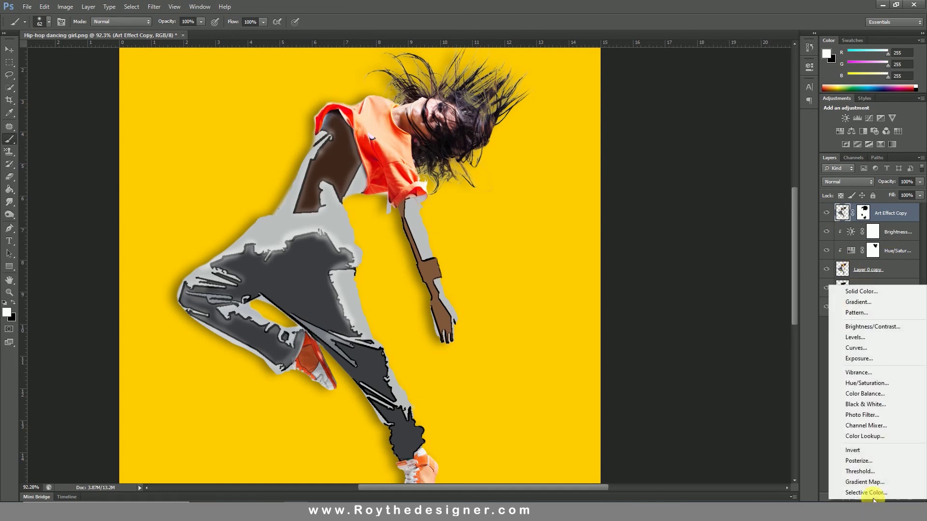
{"action": "left_click", "coordinate": [864, 405]}
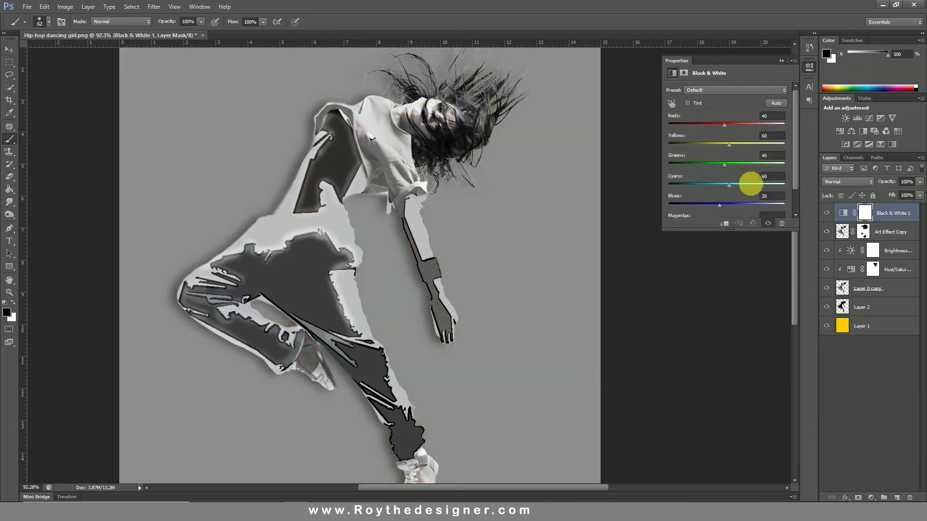
{"action": "left_click", "coordinate": [726, 223]}
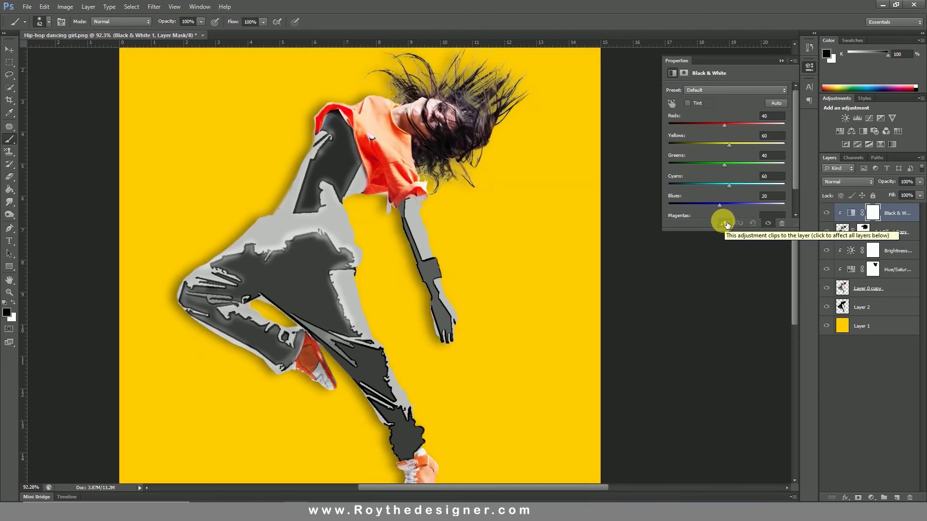
{"action": "left_click", "coordinate": [805, 71]}
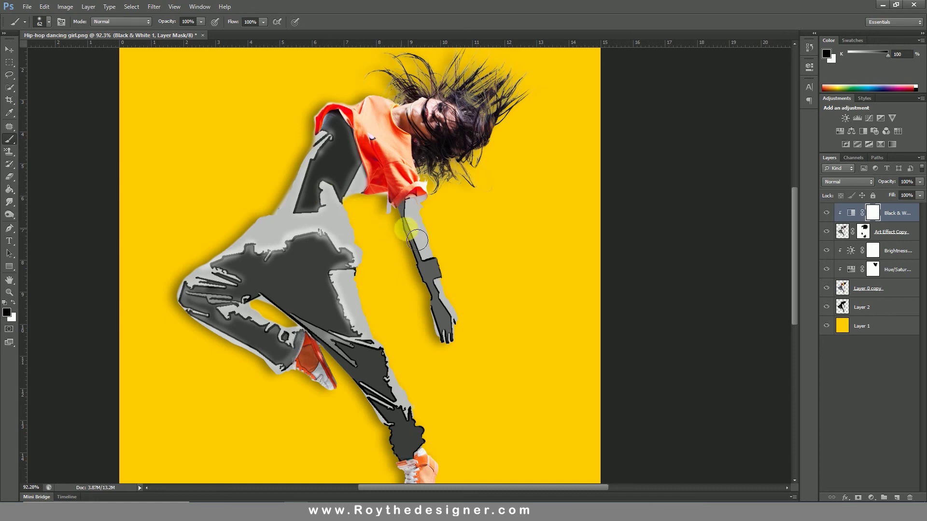
{"action": "left_click_drag", "start_coordinate": [427, 233], "coordinate": [503, 240]}
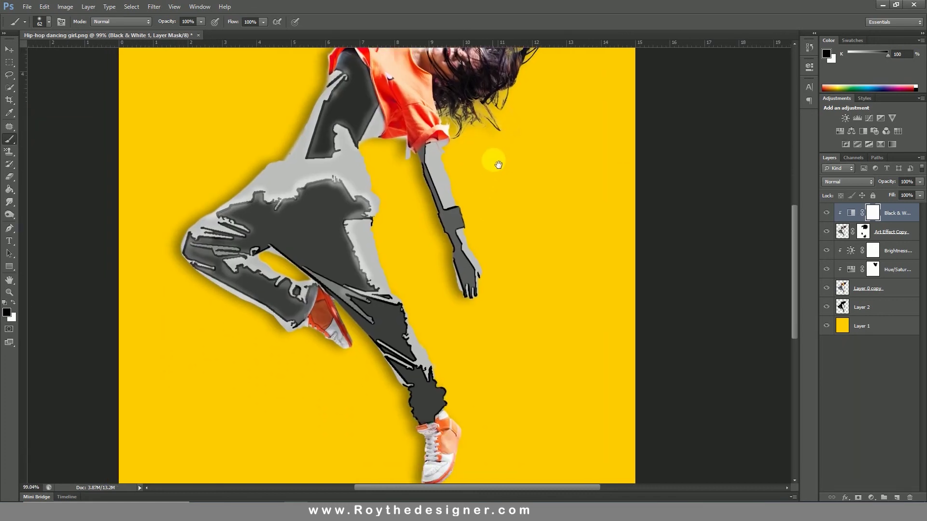
{"action": "left_click_drag", "start_coordinate": [489, 193], "coordinate": [522, 246]}
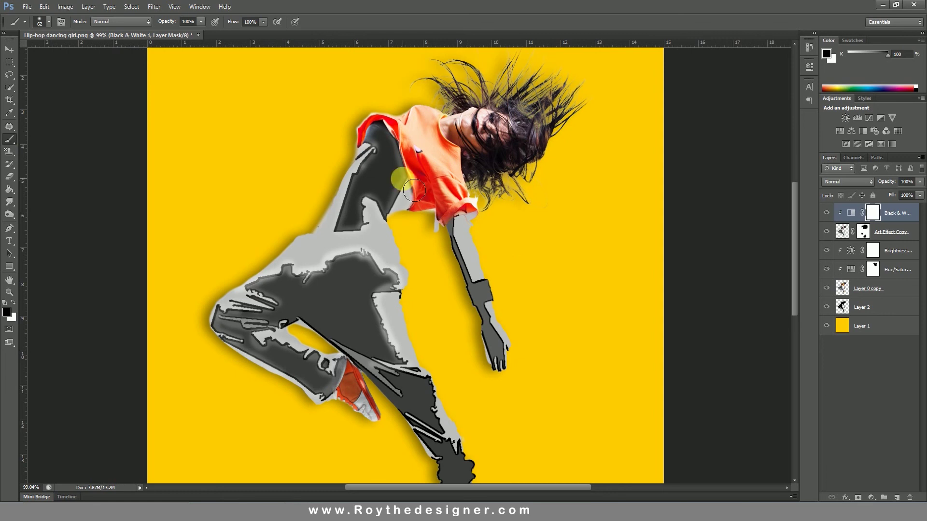
Save a JPEG as 'Photo Manipulation tutorial Picture with Art effect in Photoshop.jpg'.
{"action": "left_click", "coordinate": [30, 7]}
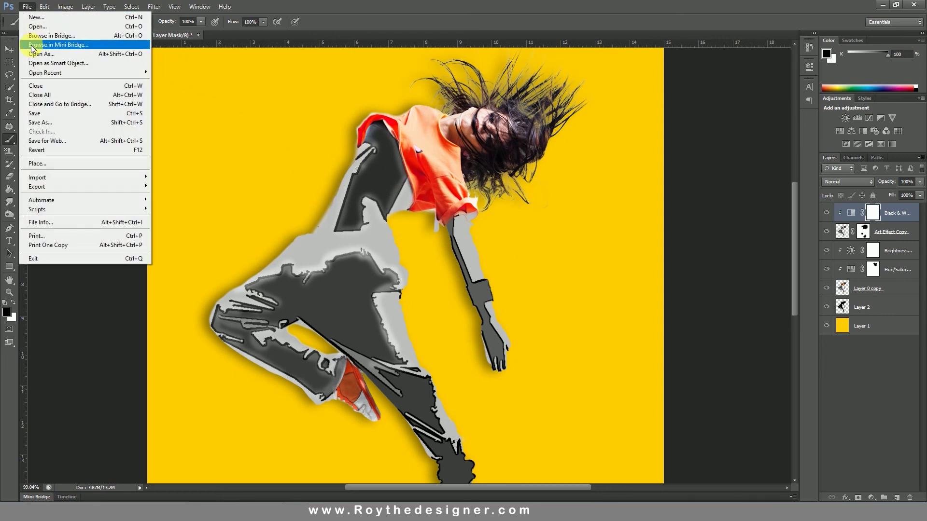
{"action": "left_click", "coordinate": [50, 121]}
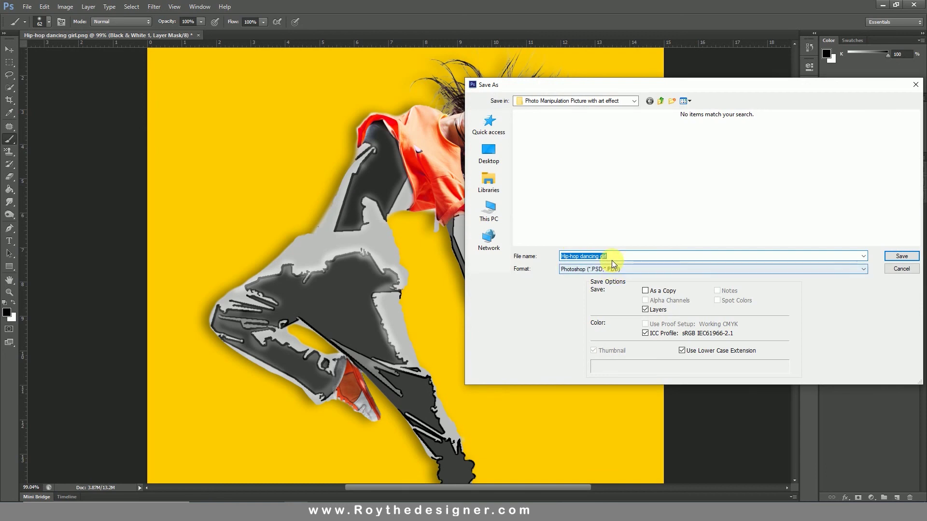
{"action": "type", "text": "Photo Manipulation tutorial Pic"}
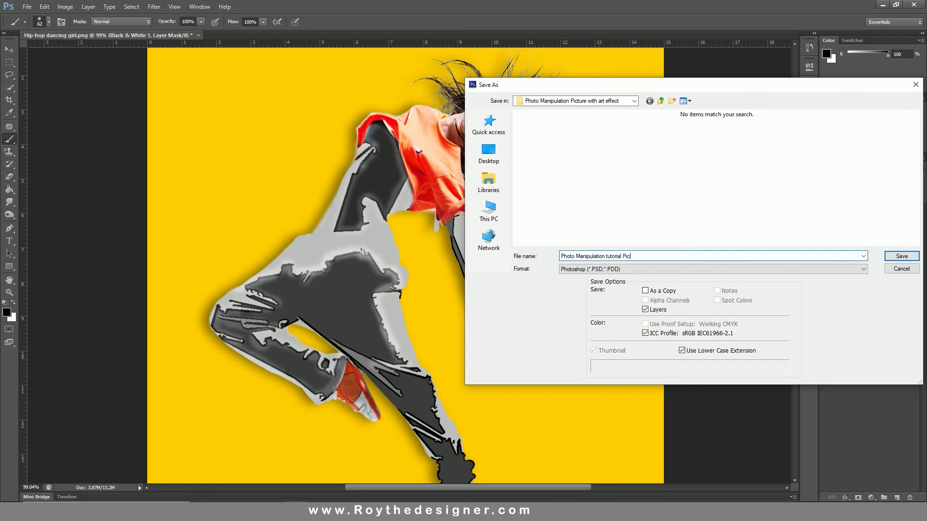
{"action": "type", "text": "ture"}
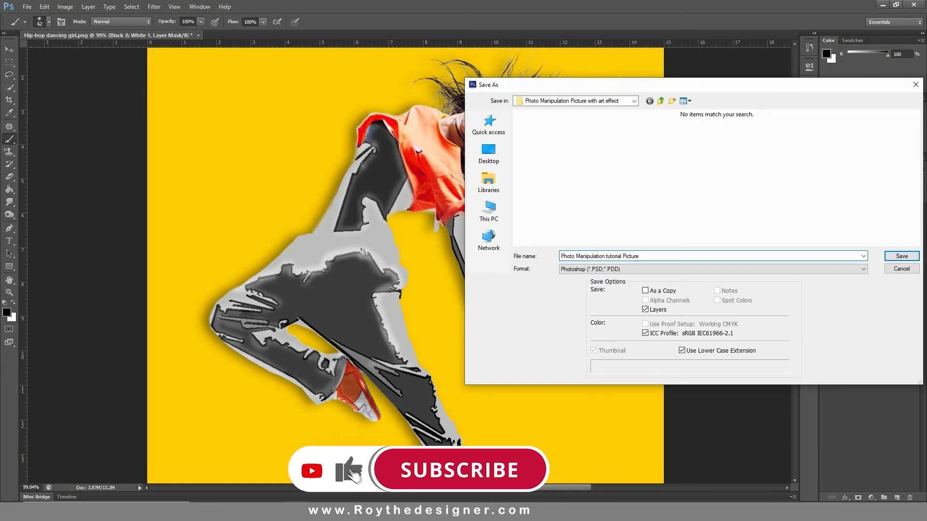
{"action": "type", "text": " with Art effect in Photoshop"}
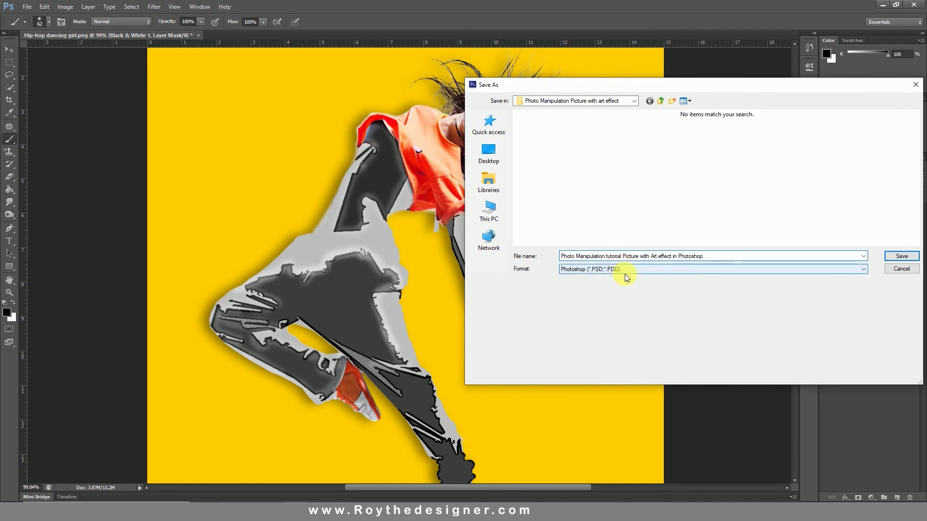
{"action": "left_click", "coordinate": [625, 269]}
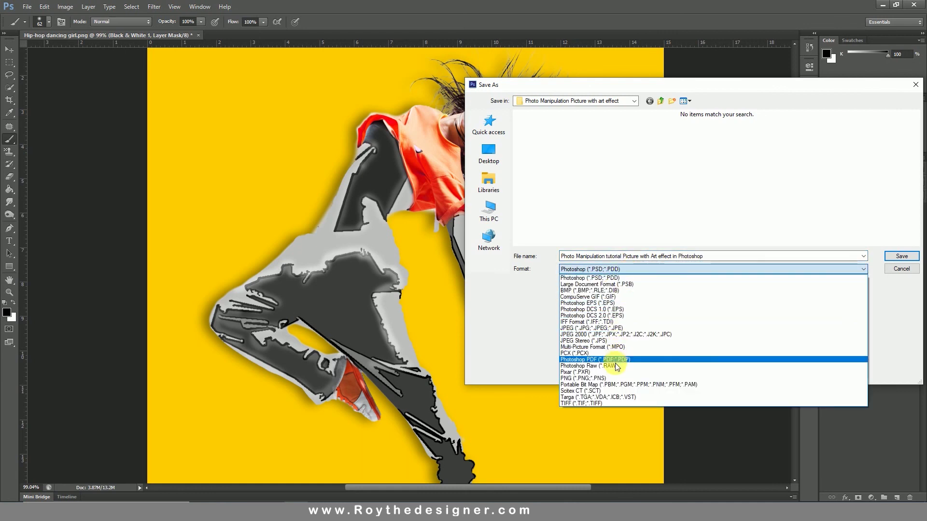
{"action": "left_click", "coordinate": [617, 329]}
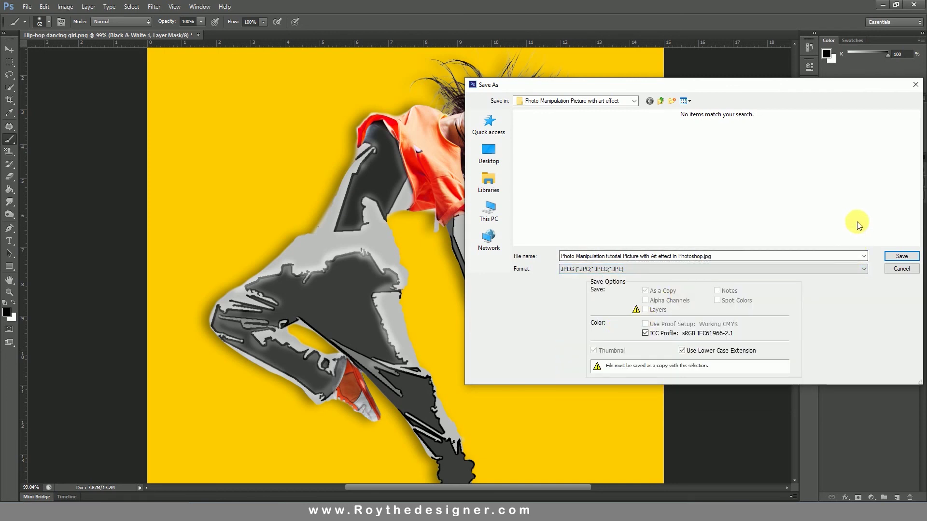
{"action": "left_click", "coordinate": [901, 258]}
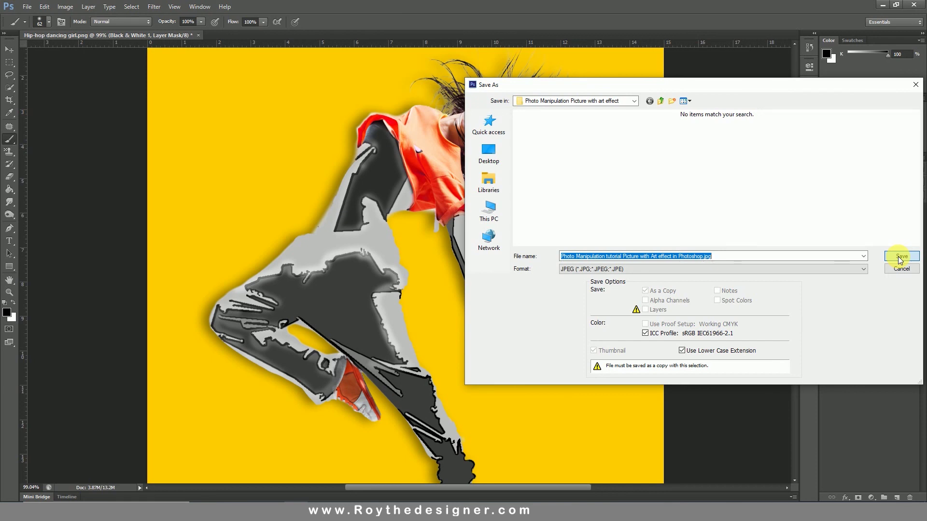
{"action": "left_click", "coordinate": [900, 259]}
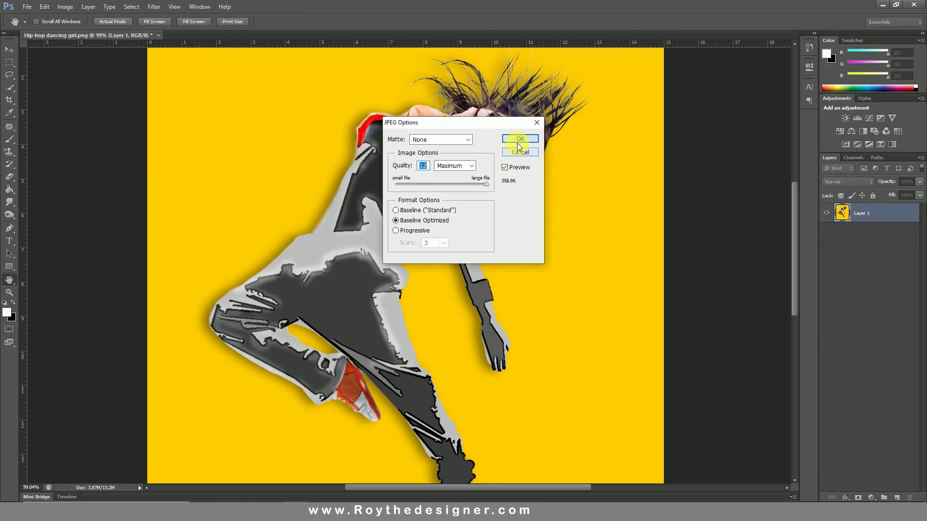
Confirm Maximum quality in the JPEG Options dialog.
{"action": "left_click", "coordinate": [519, 139]}
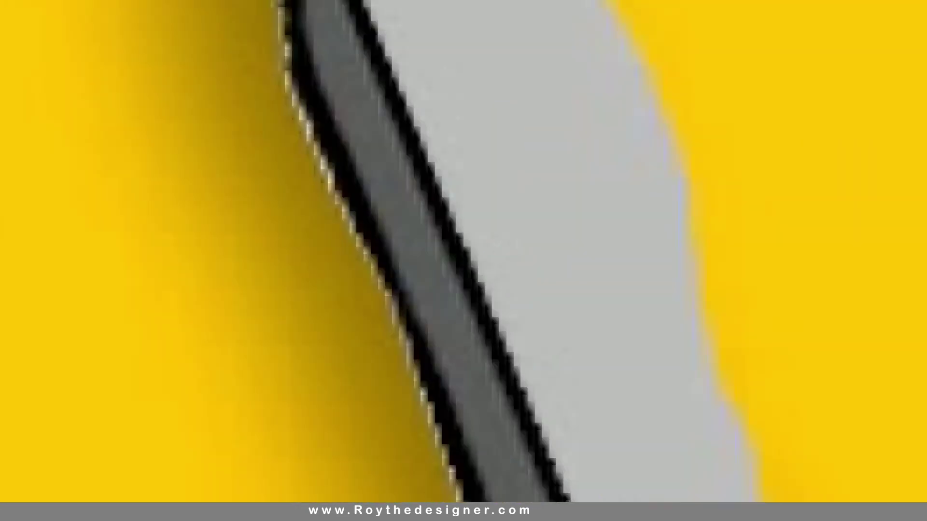